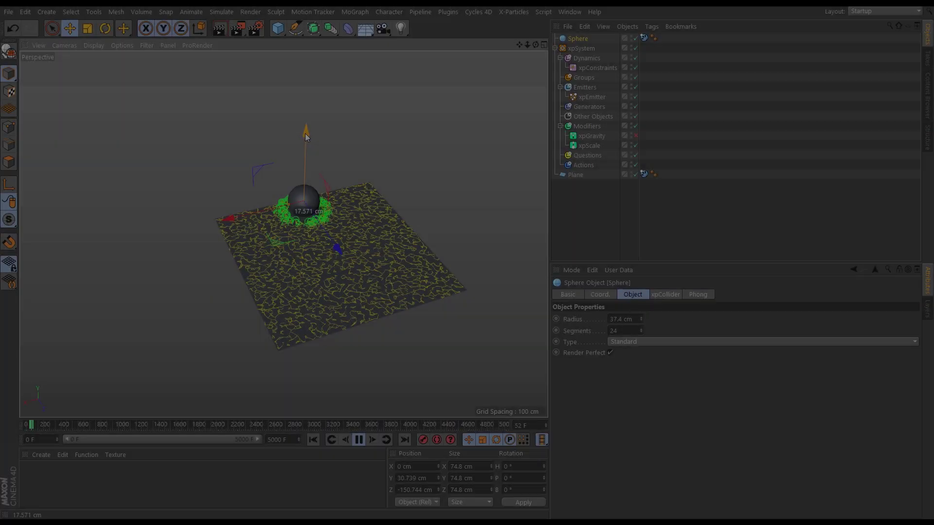
Nudge the sphere vertically above the plane while the simulation plays and examine how the particles around it react
{"action": "left_click_drag", "start_coordinate": [305, 133], "coordinate": [305, 130]}
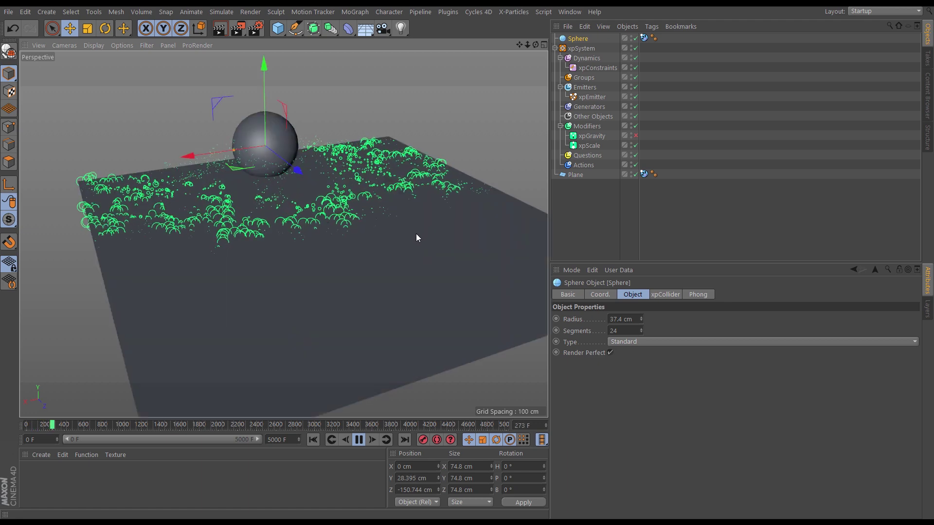
{"action": "mouse_move", "coordinate": [436, 216]}
{"action": "left_mouse_down", "text": "alt"}
{"action": "mouse_move", "coordinate": [371, 217]}
{"action": "mouse_move", "coordinate": [428, 219]}
{"action": "left_mouse_up", "text": "alt"}
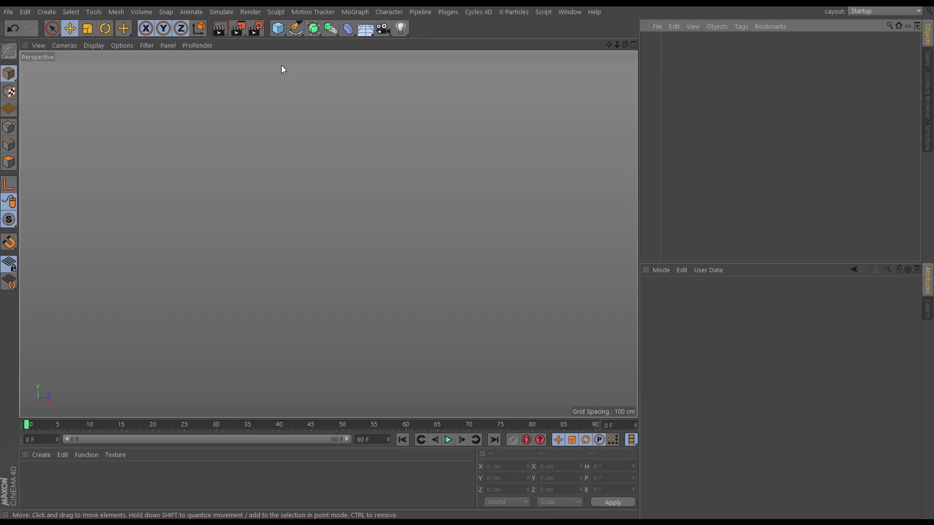
Create a plane in the empty scene and add an X-Particles Collider tag to it
{"action": "left_click", "coordinate": [278, 28]}
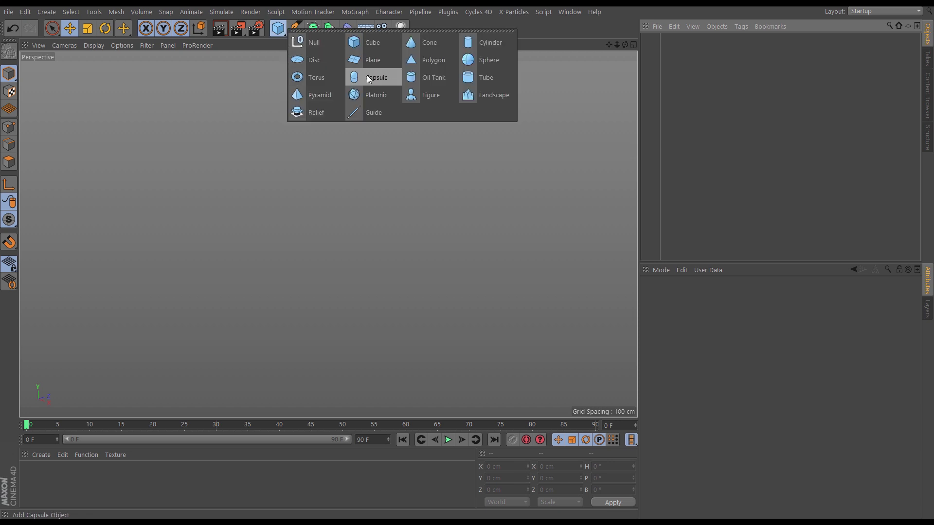
{"action": "left_click", "coordinate": [377, 62]}
{"action": "left_click_drag", "start_coordinate": [425, 194], "coordinate": [355, 263], "text": "alt"}
{"action": "left_click", "coordinate": [744, 26]}
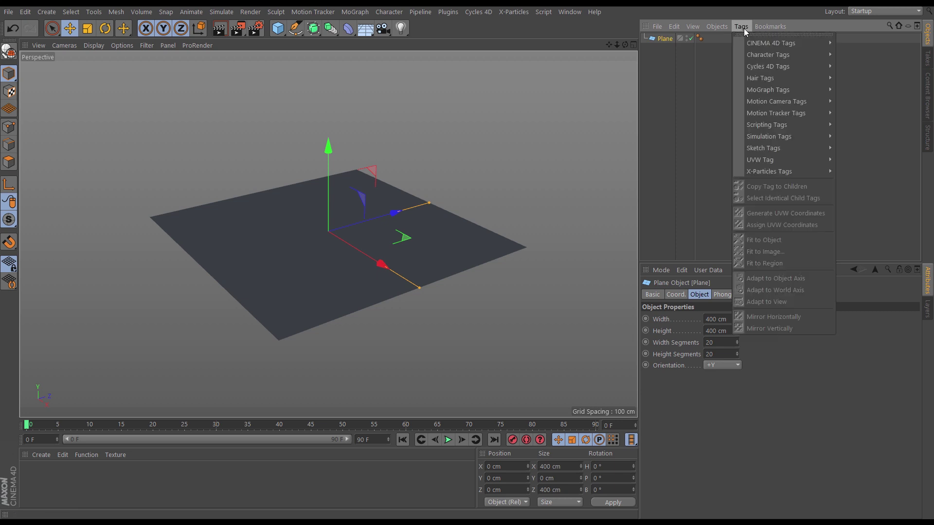
{"action": "mouse_move", "coordinate": [776, 158]}
{"action": "left_click", "coordinate": [854, 195]}
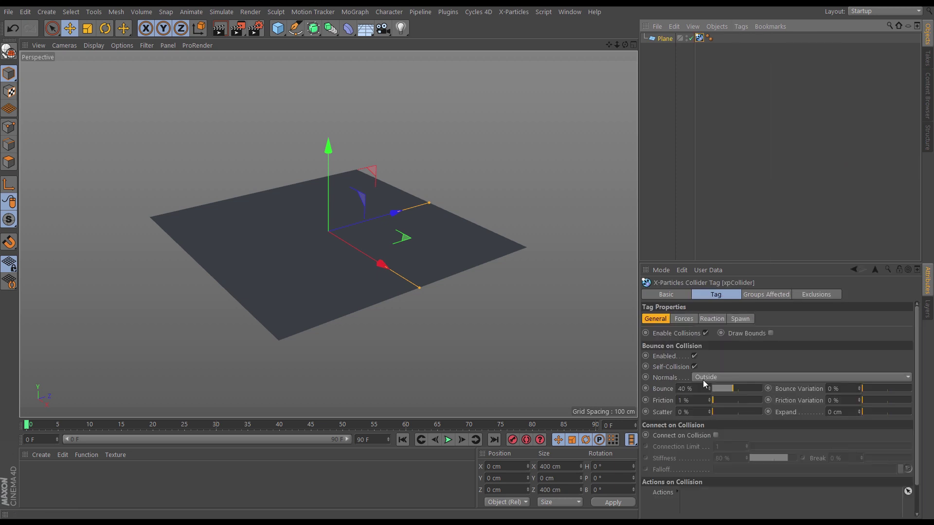
Set the plane's collider Bounce to 0 % and Friction to about 49 %
{"action": "left_click_drag", "start_coordinate": [733, 389], "coordinate": [712, 389]}
{"action": "left_click_drag", "start_coordinate": [713, 400], "coordinate": [736, 400]}
{"action": "left_click_drag", "start_coordinate": [401, 237], "coordinate": [426, 240], "text": "alt"}
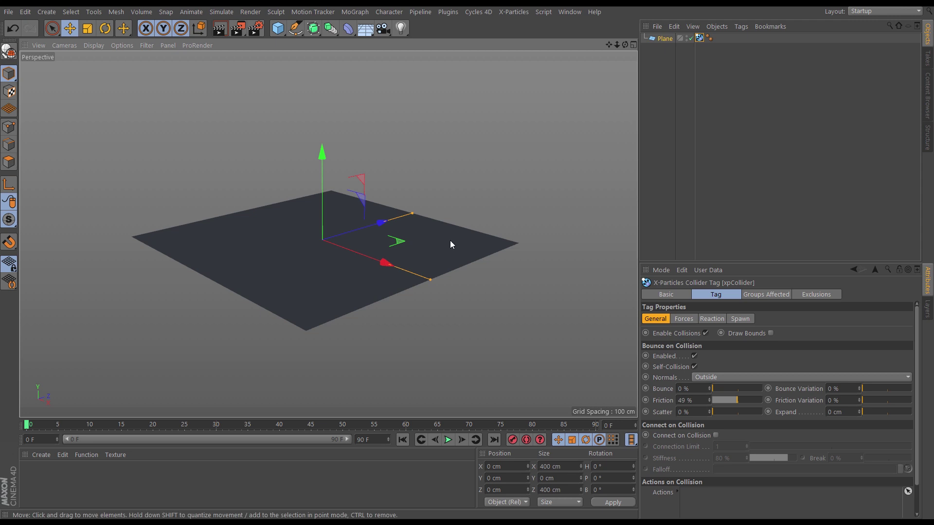
Add an xpSystem to the scene and turn off its icon in the viewport
{"action": "left_click", "coordinate": [512, 12]}
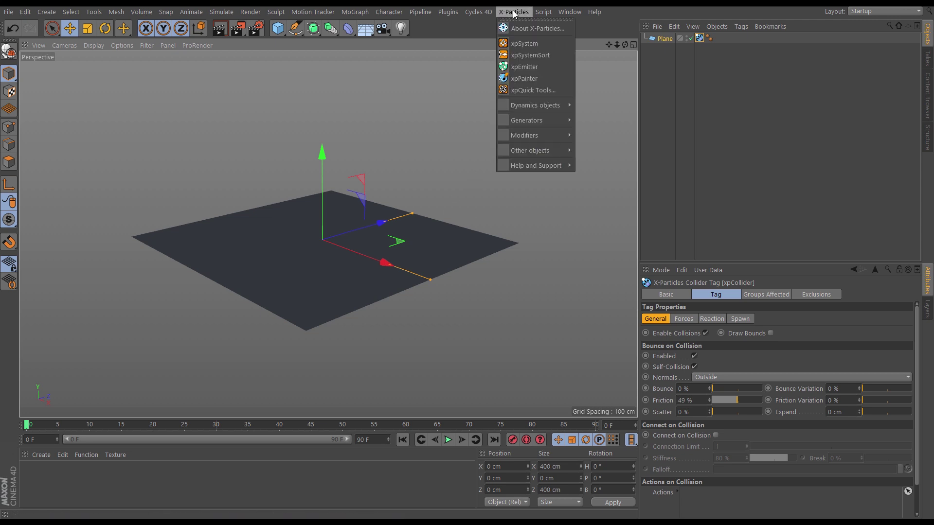
{"action": "left_click", "coordinate": [514, 44]}
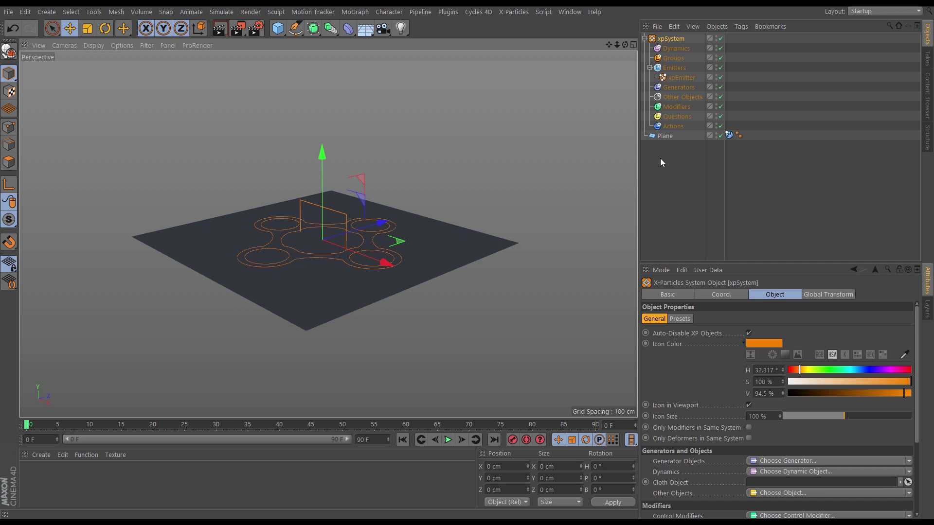
{"action": "left_click", "coordinate": [749, 405]}
Set the xpEmitter's shape to Object, using the Plane as source and emitting from Polygon Area
{"action": "left_click", "coordinate": [680, 77]}
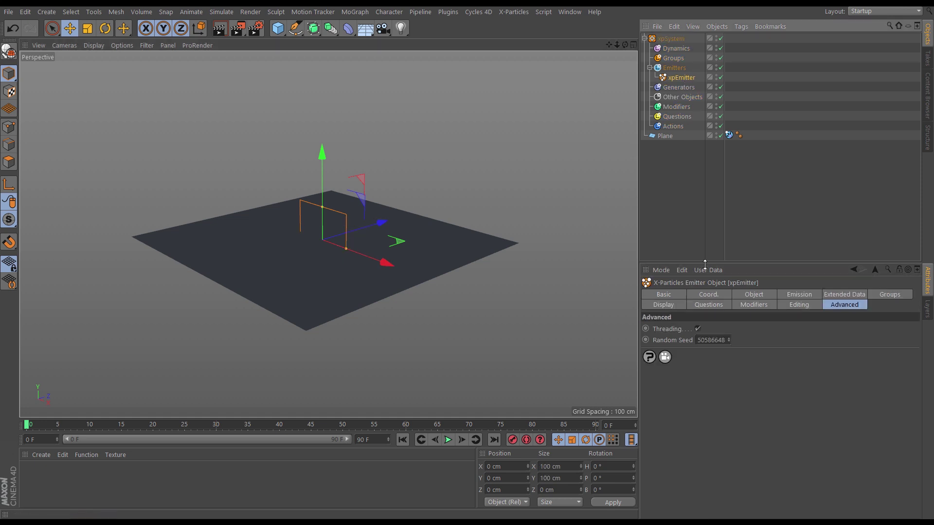
{"action": "left_click", "coordinate": [755, 295]}
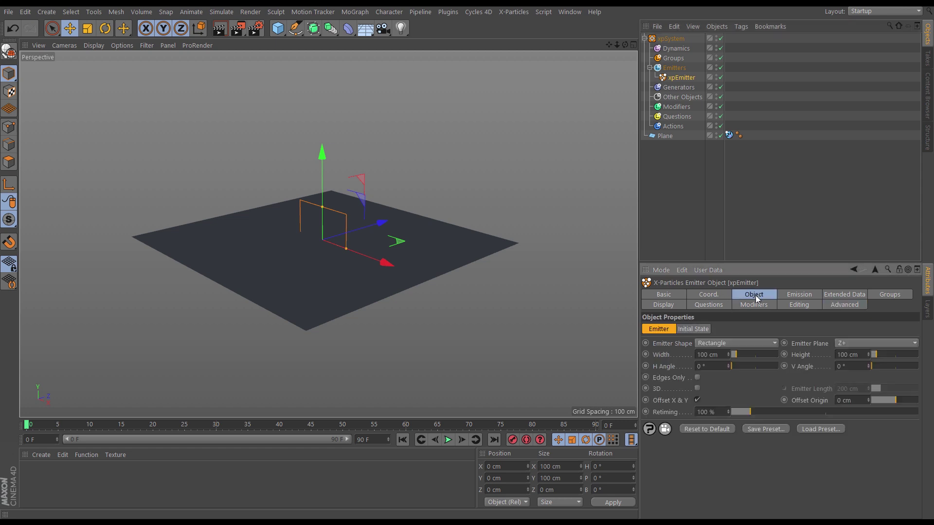
{"action": "left_click", "coordinate": [728, 344]}
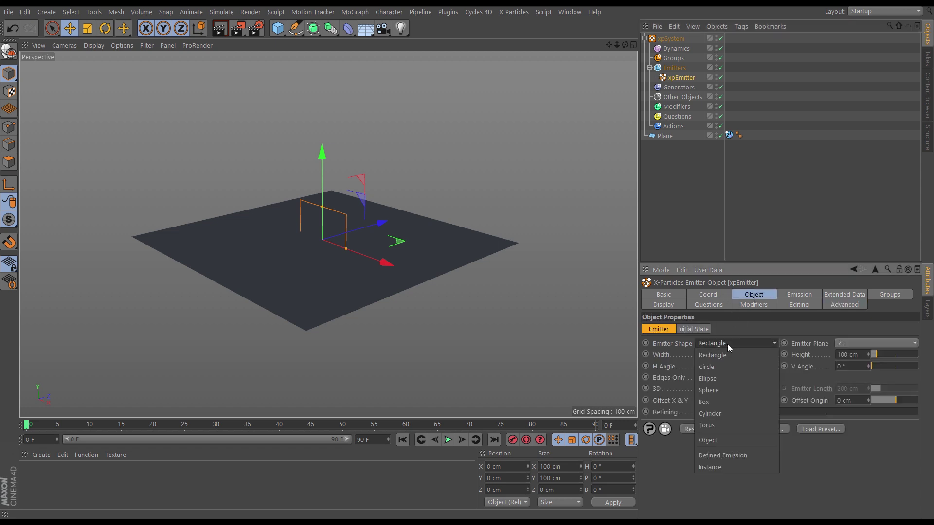
{"action": "left_click", "coordinate": [708, 440]}
{"action": "left_click_drag", "start_coordinate": [696, 135], "coordinate": [725, 378]}
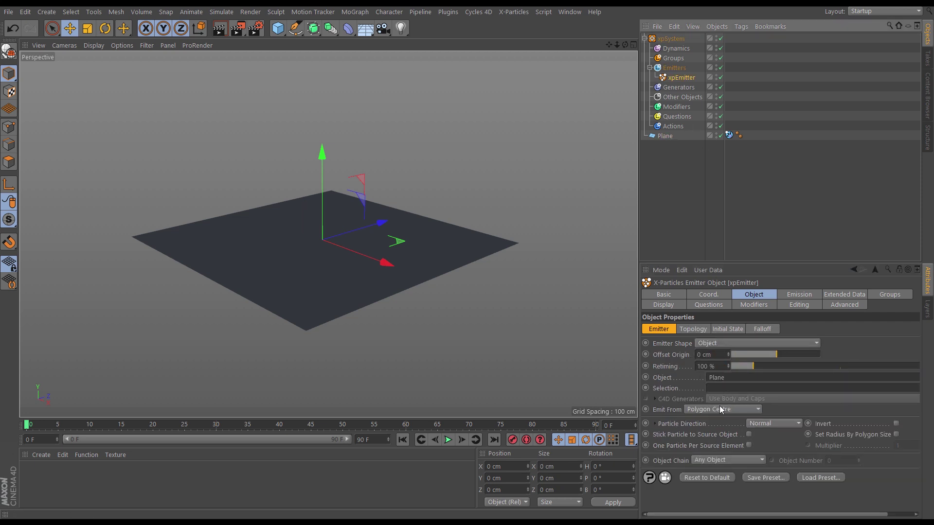
{"action": "left_click", "coordinate": [720, 410]}
{"action": "left_click", "coordinate": [717, 284]}
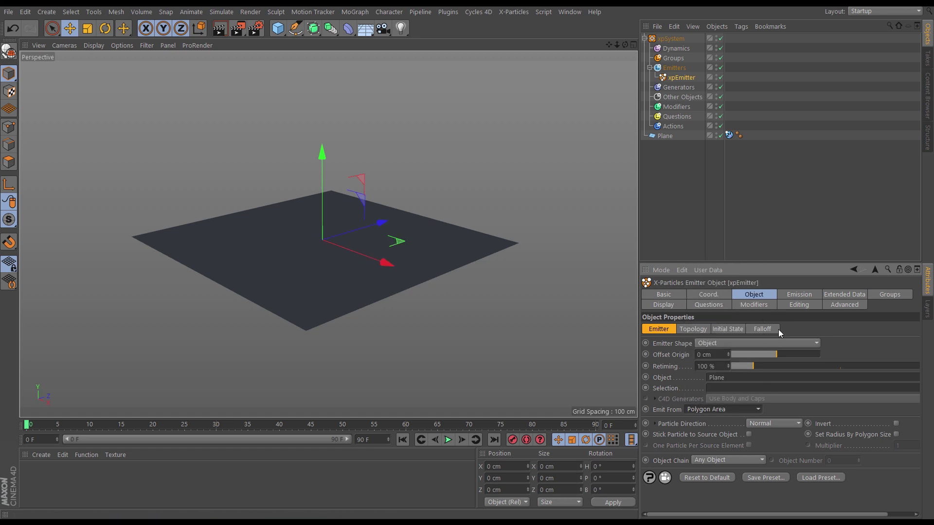
Set the emitter's speed to 0 cm and its emission mode to Shot, and advance one frame to emit the particles
{"action": "left_click", "coordinate": [793, 296]}
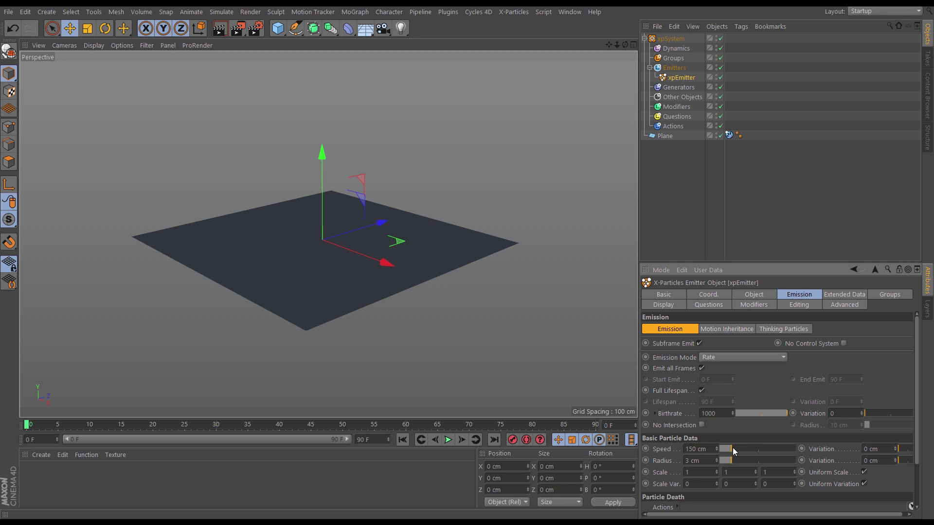
{"action": "left_click", "coordinate": [725, 357]}
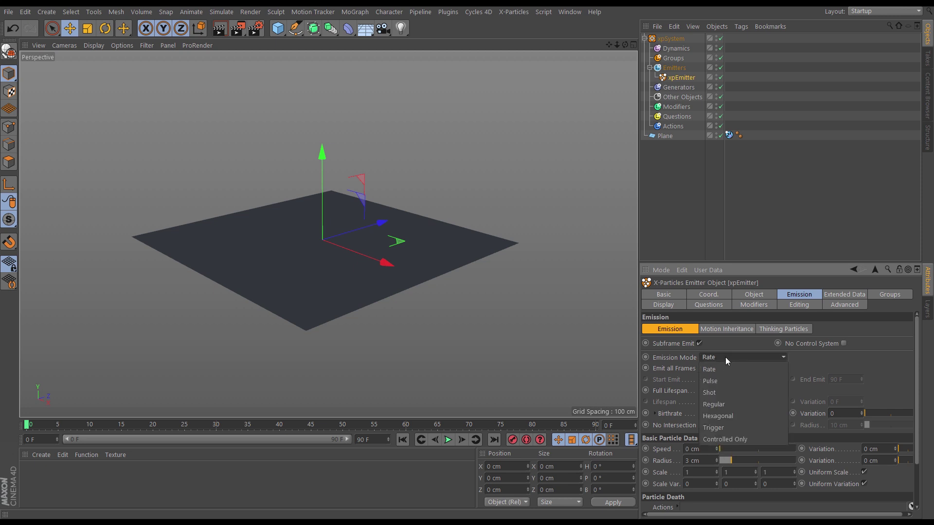
{"action": "left_click", "coordinate": [722, 392]}
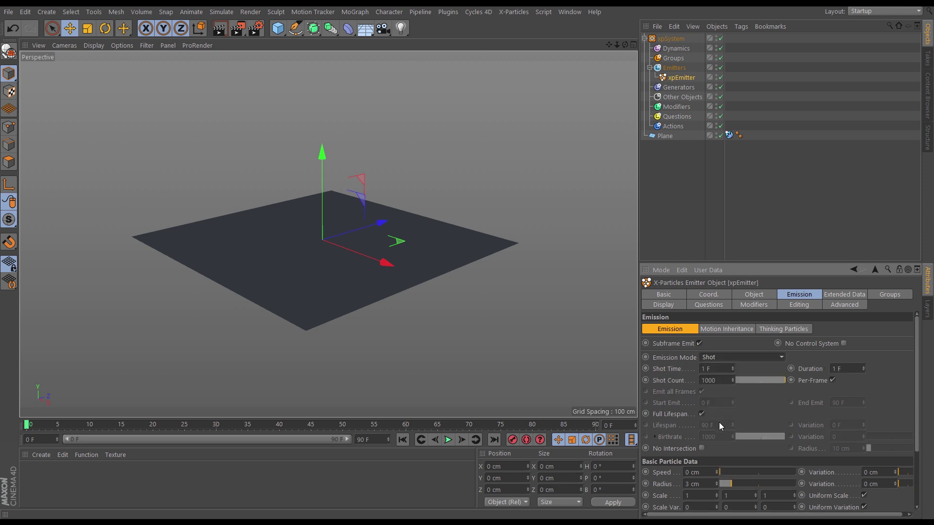
{"action": "left_click", "coordinate": [462, 440]}
{"action": "left_click_drag", "start_coordinate": [409, 280], "coordinate": [340, 258], "text": "alt"}
{"action": "scroll", "coordinate": [350, 269], "scroll_direction": "up", "scroll_amount": 3}
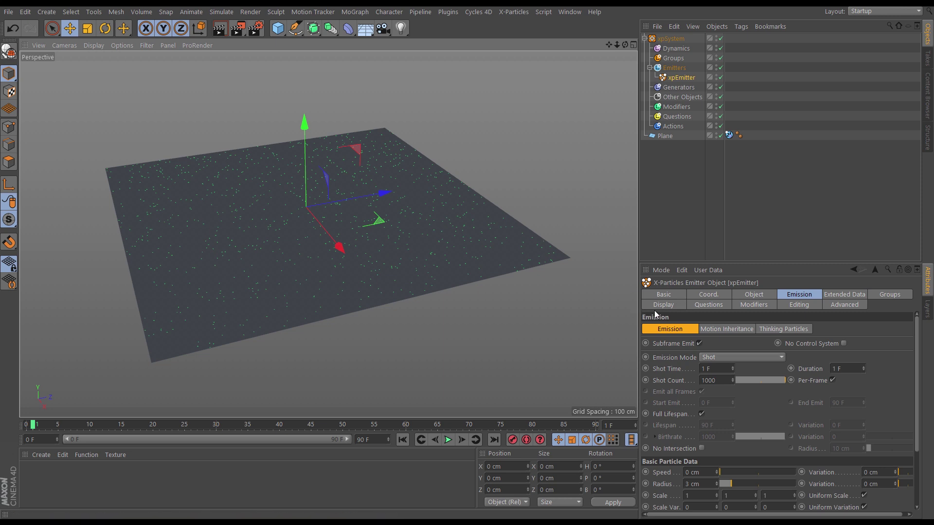
Set the emitter's editor display to Circle and re-emit the particles from the first frame
{"action": "left_click", "coordinate": [666, 305]}
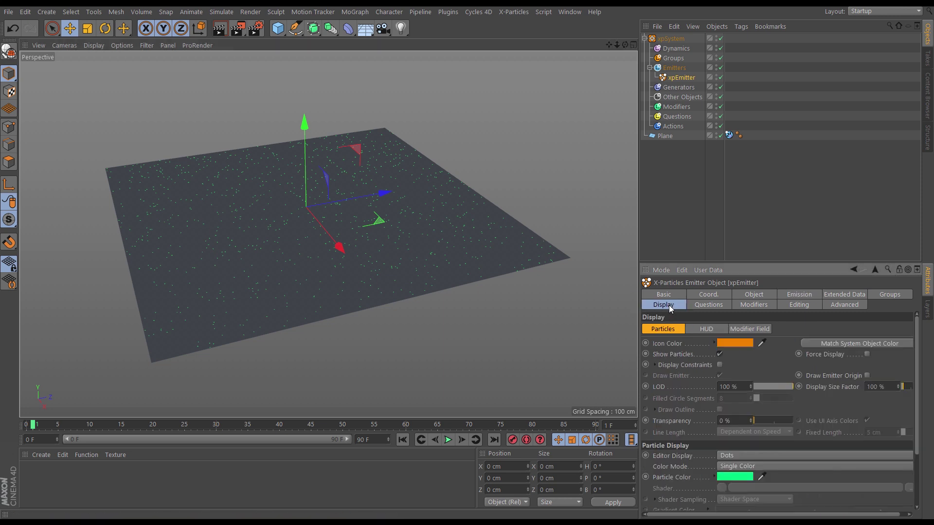
{"action": "left_click", "coordinate": [725, 458]}
{"action": "left_click", "coordinate": [740, 352]}
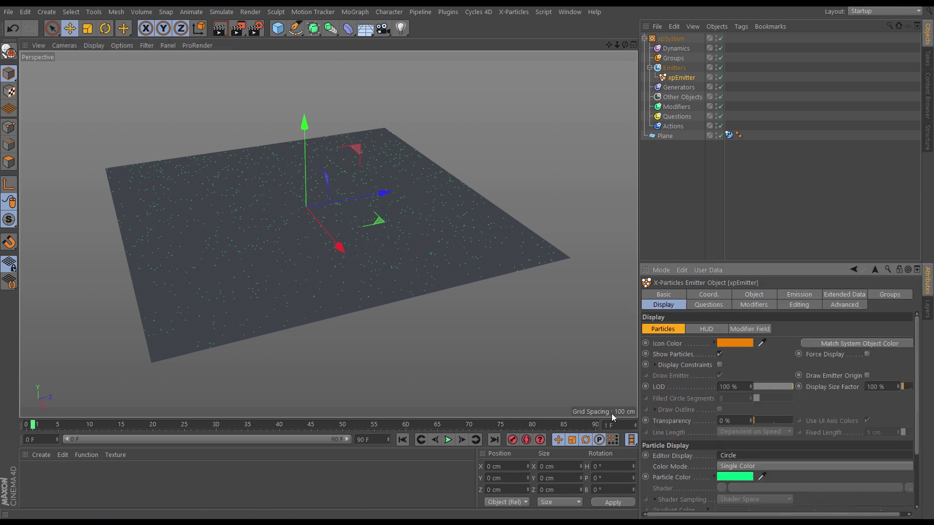
{"action": "left_click", "coordinate": [402, 440]}
{"action": "left_click", "coordinate": [462, 439]}
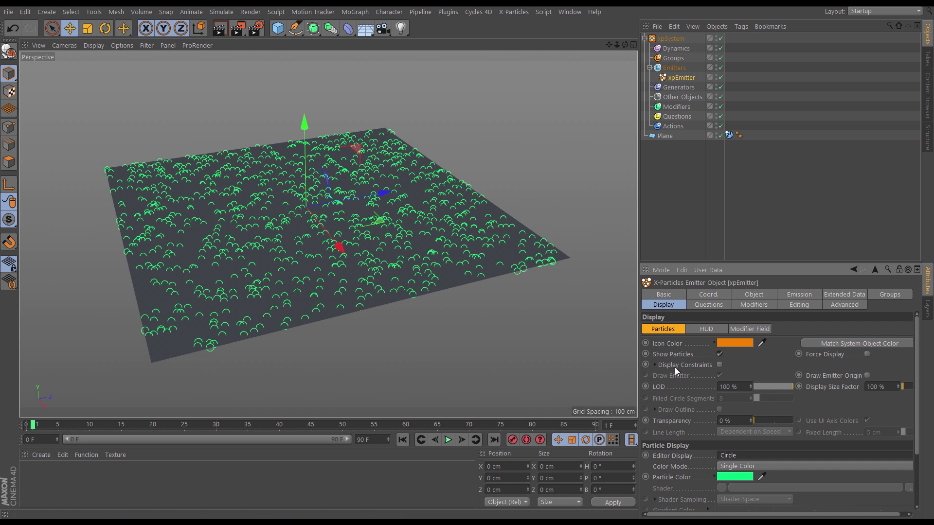
Enable Display Constraints on the emitter and play the simulation briefly from the start
{"action": "left_click", "coordinate": [719, 365]}
{"action": "left_click", "coordinate": [403, 440]}
{"action": "left_click", "coordinate": [449, 440]}
{"action": "left_click", "coordinate": [448, 440]}
{"action": "left_click_drag", "start_coordinate": [390, 236], "coordinate": [423, 250], "text": "alt"}
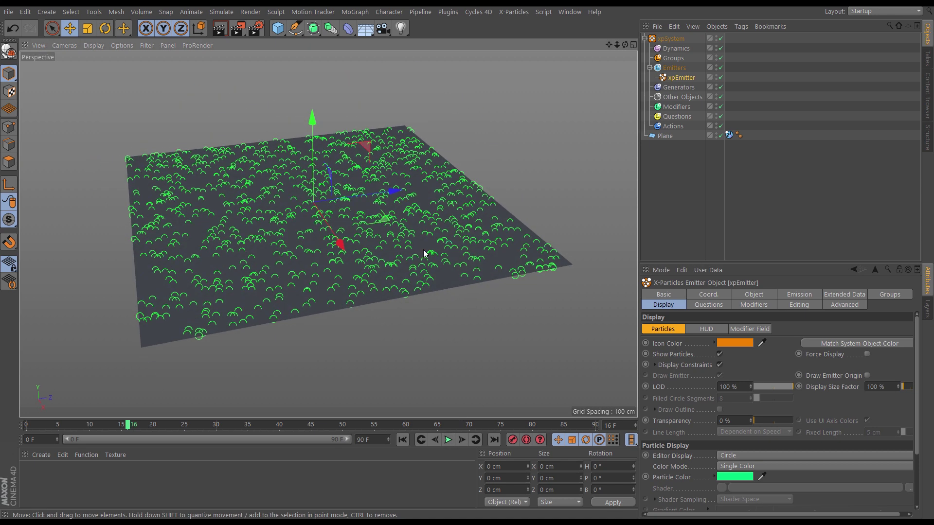
Add an xpConstraints object from the particle system's Dynamics folder
{"action": "left_click", "coordinate": [661, 175]}
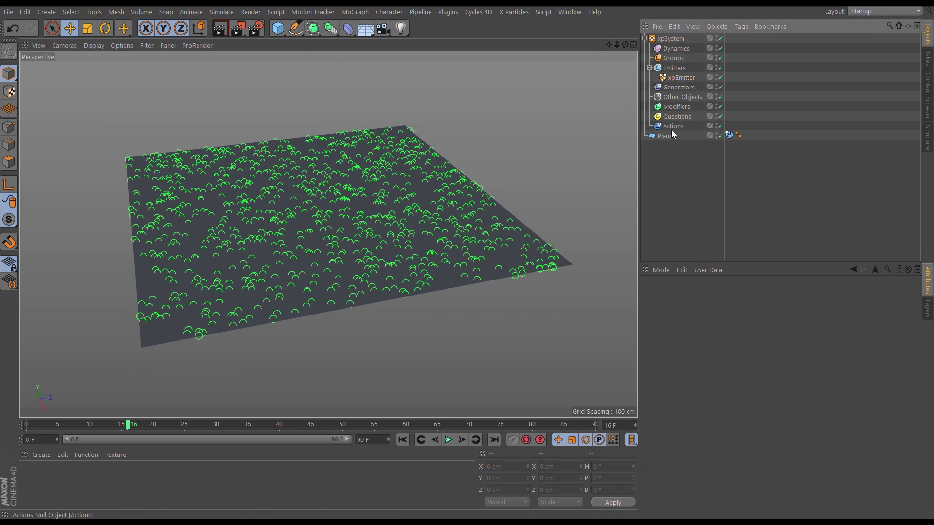
{"action": "left_click", "coordinate": [682, 49]}
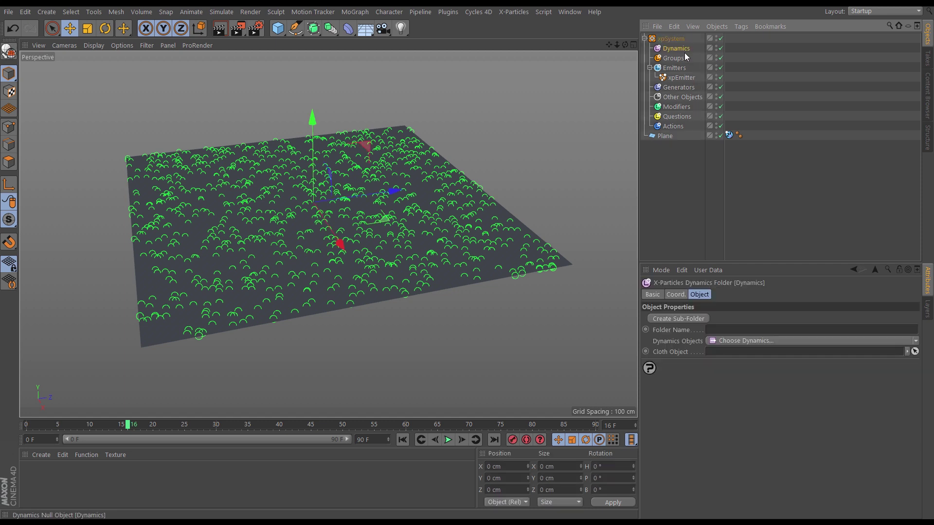
{"action": "left_click", "coordinate": [915, 341]}
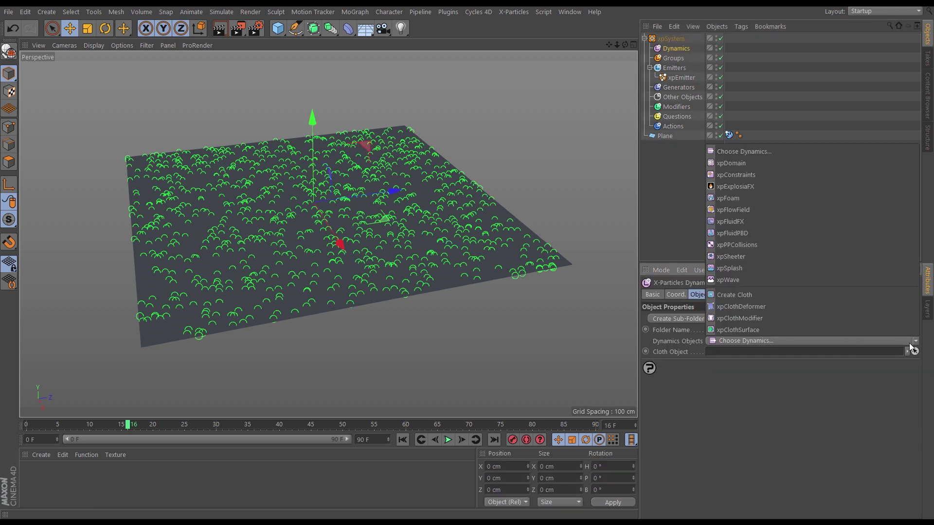
{"action": "left_click", "coordinate": [743, 174]}
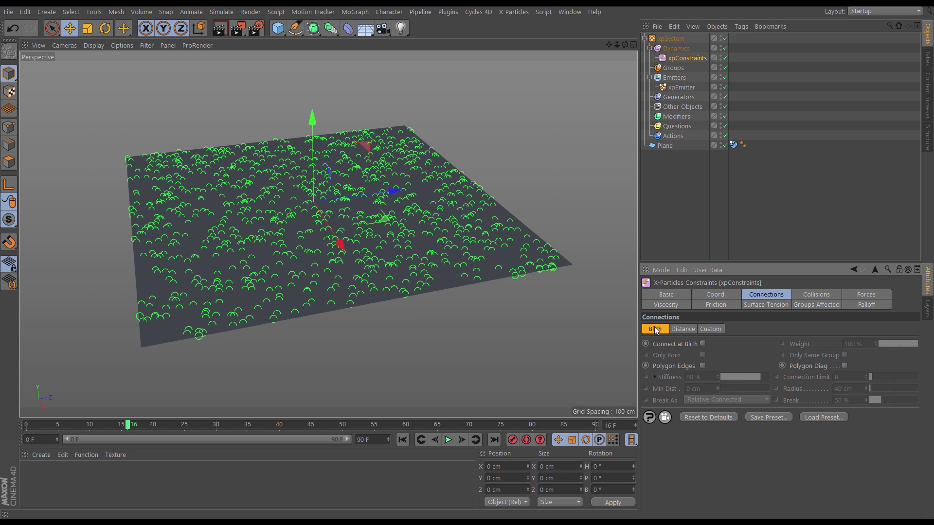
Enable Connect at Birth for the constraints and re-emit the particles from frame 0 to inspect the connections
{"action": "left_click", "coordinate": [703, 344]}
{"action": "left_click", "coordinate": [403, 440]}
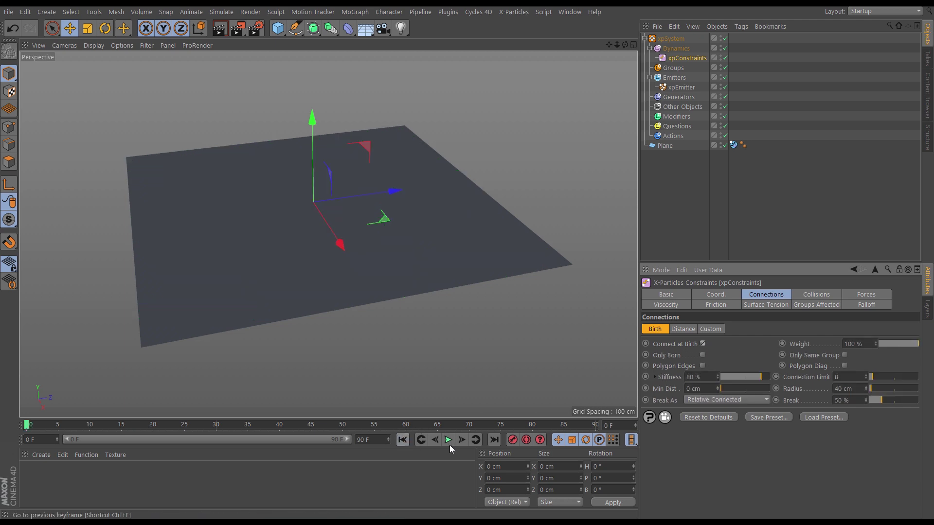
{"action": "left_click", "coordinate": [463, 440]}
{"action": "left_click_drag", "start_coordinate": [430, 276], "coordinate": [410, 321], "text": "alt"}
{"action": "scroll", "coordinate": [428, 248], "scroll_direction": "up", "scroll_amount": 3}
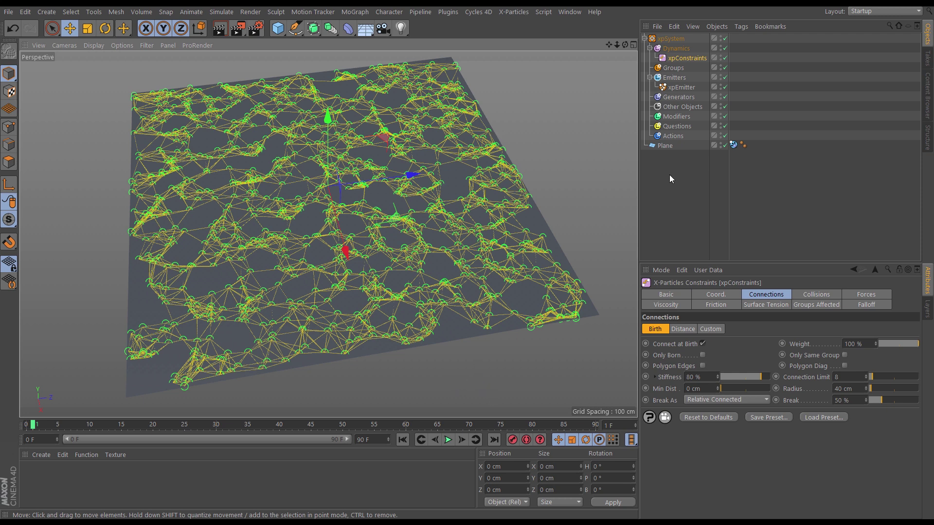
Raise the emitter's Shot Count to 5000 and re-emit the particles from frame 0
{"action": "left_click", "coordinate": [682, 88]}
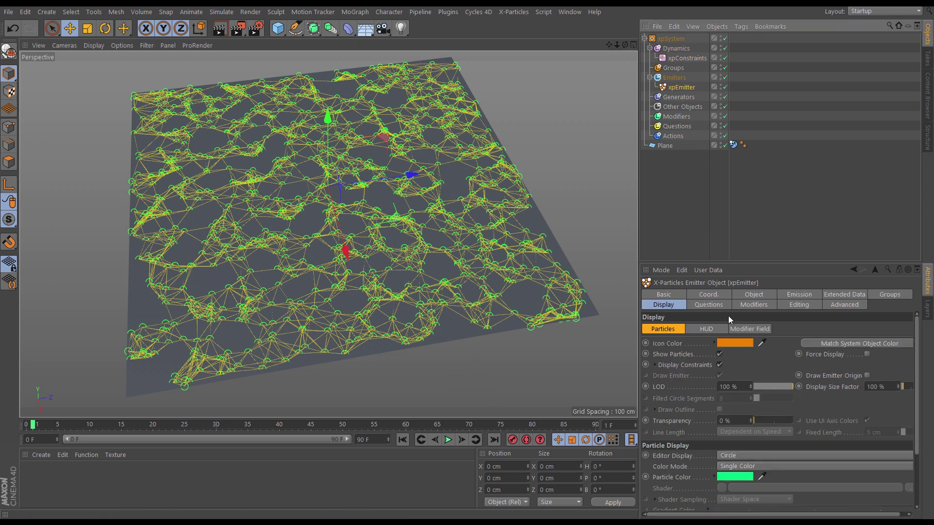
{"action": "left_click", "coordinate": [799, 295]}
{"action": "left_click", "coordinate": [711, 381]}
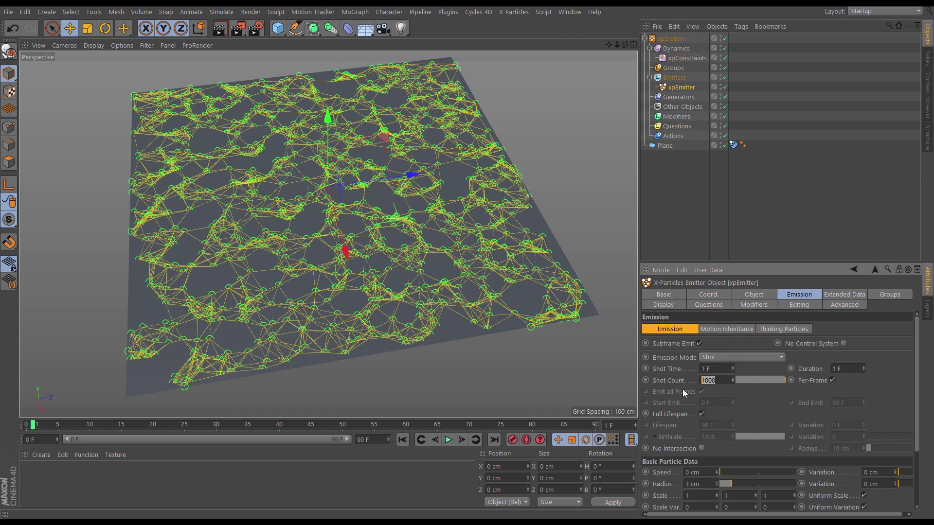
{"action": "type", "text": "5000"}
{"action": "key", "text": "Return"}
{"action": "left_click", "coordinate": [403, 439]}
{"action": "left_click", "coordinate": [461, 440]}
{"action": "left_click_drag", "start_coordinate": [424, 270], "coordinate": [426, 232], "text": "alt"}
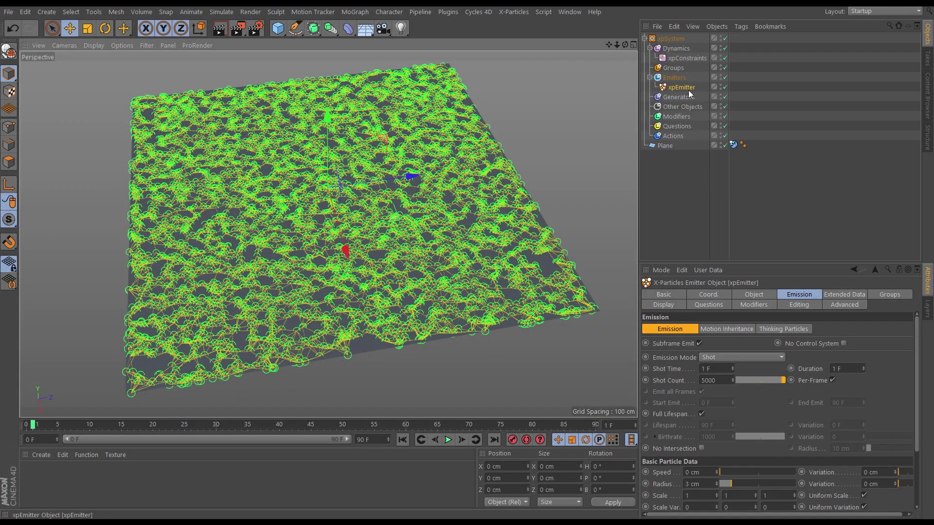
Set the emitter's editor display to Dots and re-emit from frame 0 to inspect the constraint network
{"action": "left_click", "coordinate": [664, 304]}
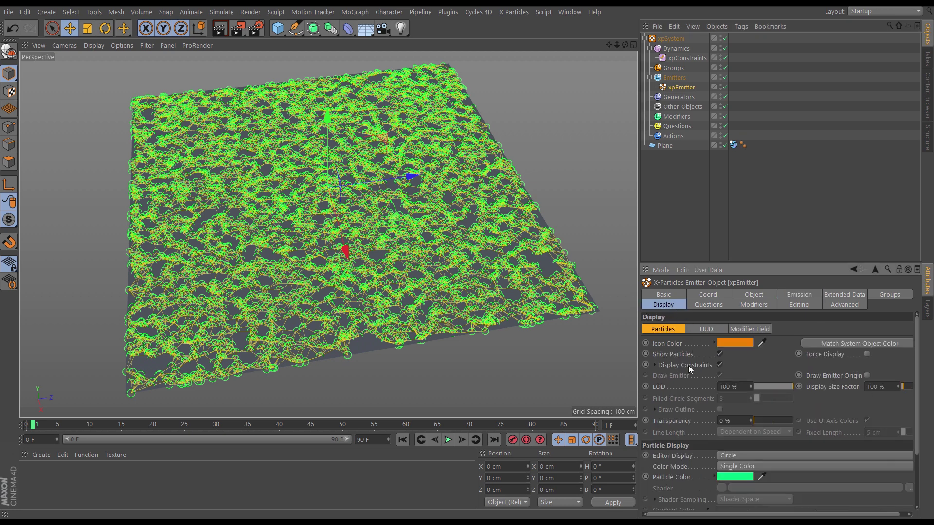
{"action": "left_click", "coordinate": [723, 457]}
{"action": "left_click", "coordinate": [737, 259]}
{"action": "left_click", "coordinate": [403, 440]}
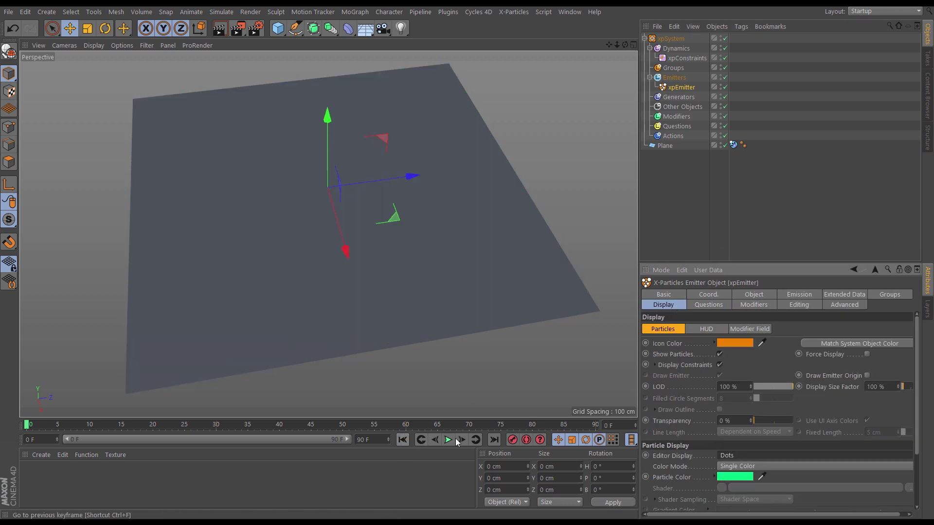
{"action": "left_click", "coordinate": [463, 440]}
{"action": "scroll", "coordinate": [424, 268], "scroll_direction": "up", "scroll_amount": 2}
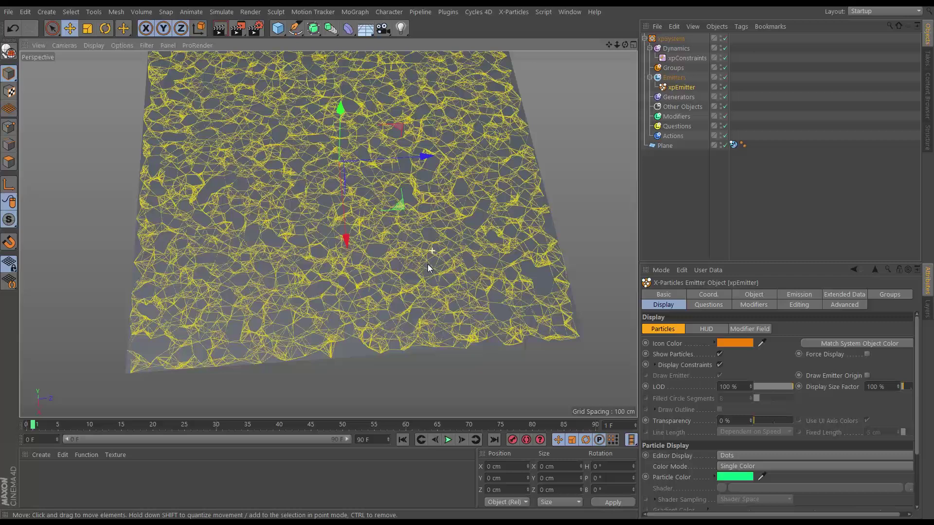
{"action": "left_click_drag", "start_coordinate": [427, 268], "coordinate": [376, 239], "text": "alt"}
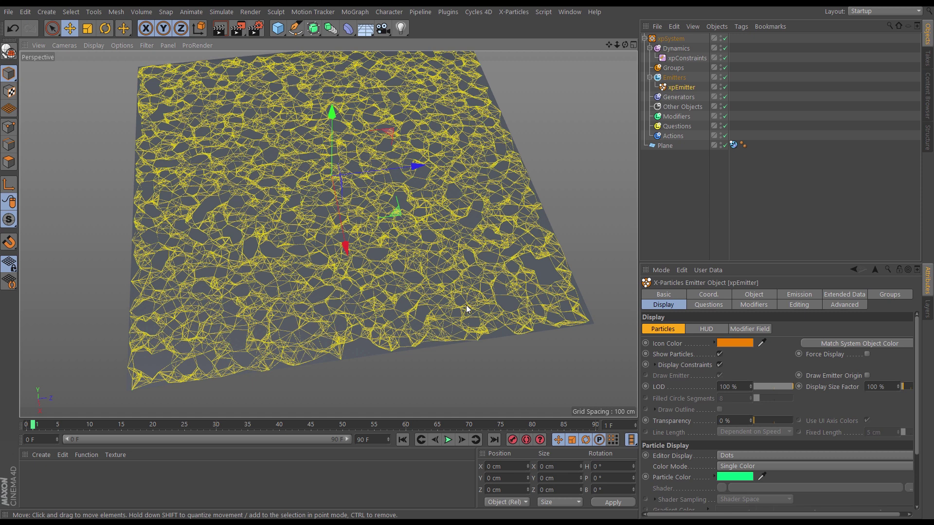
Set the xpConstraints Connection Limit to 3 and re-emit the particles from frame 0 to inspect the connections
{"action": "left_click", "coordinate": [690, 58]}
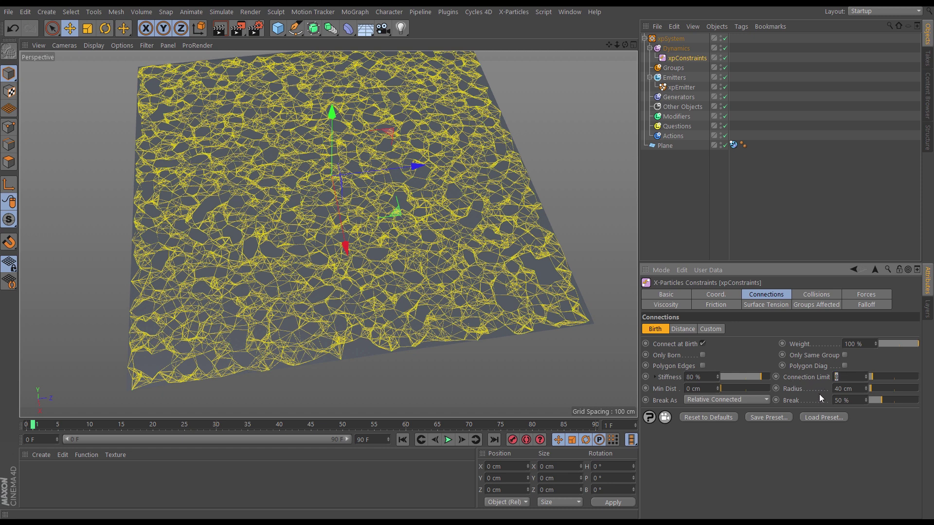
{"action": "key", "text": "Return"}
{"action": "left_click", "coordinate": [402, 440]}
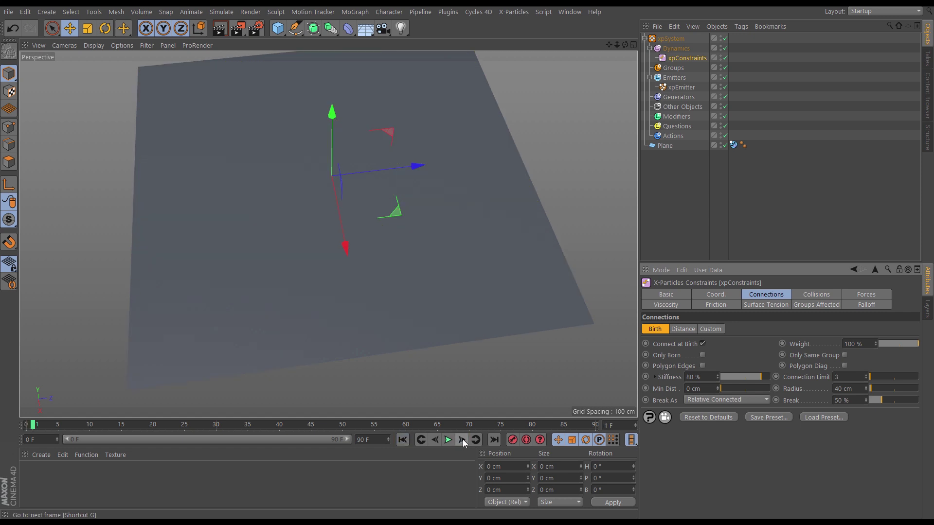
{"action": "left_click", "coordinate": [463, 439]}
{"action": "left_click_drag", "start_coordinate": [512, 267], "coordinate": [503, 277], "text": "alt"}
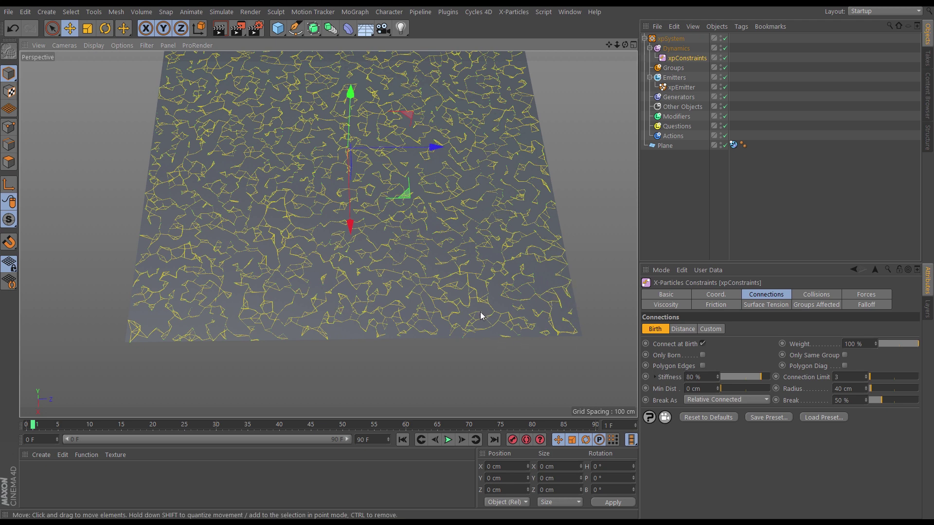
{"action": "left_click_drag", "start_coordinate": [475, 286], "coordinate": [488, 327], "text": "alt"}
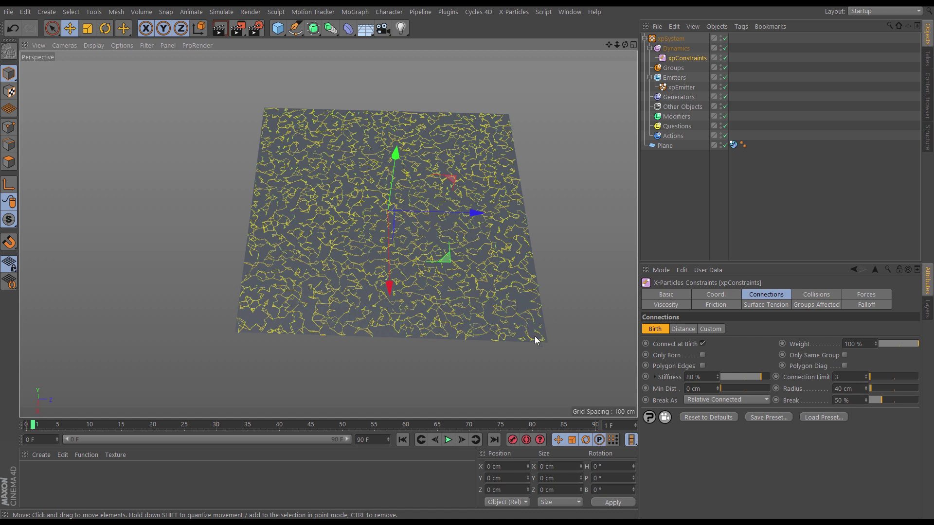
Play the simulation from frame 0 to check how the connected particles behave on the plane
{"action": "left_click", "coordinate": [402, 440]}
{"action": "left_click", "coordinate": [448, 439]}
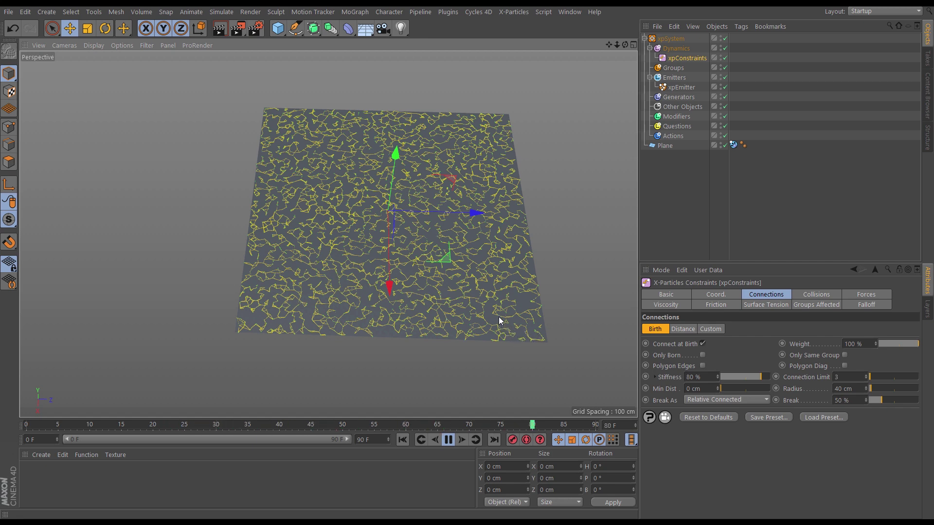
{"action": "left_click", "coordinate": [448, 440]}
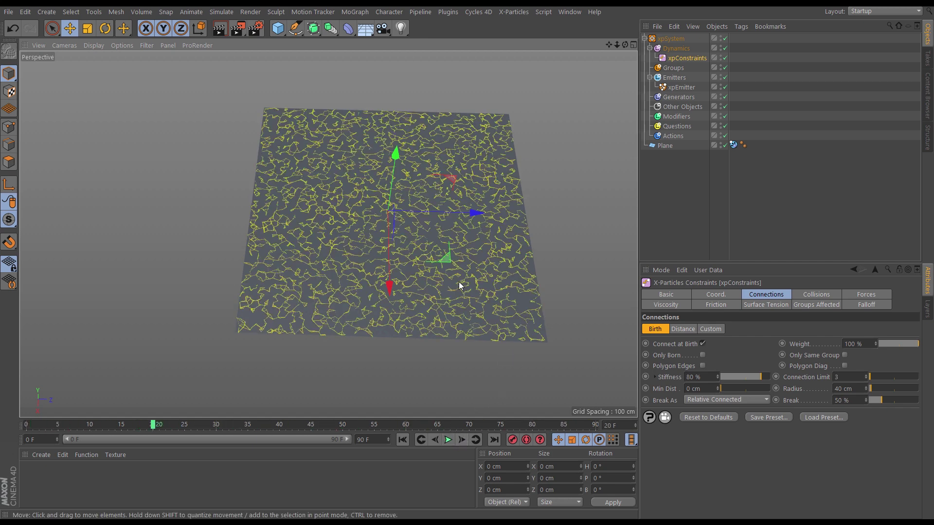
Set the xpEmitter's editor display to Circle and re-emit from frame 0 to inspect the particle radii up close
{"action": "left_click", "coordinate": [685, 88]}
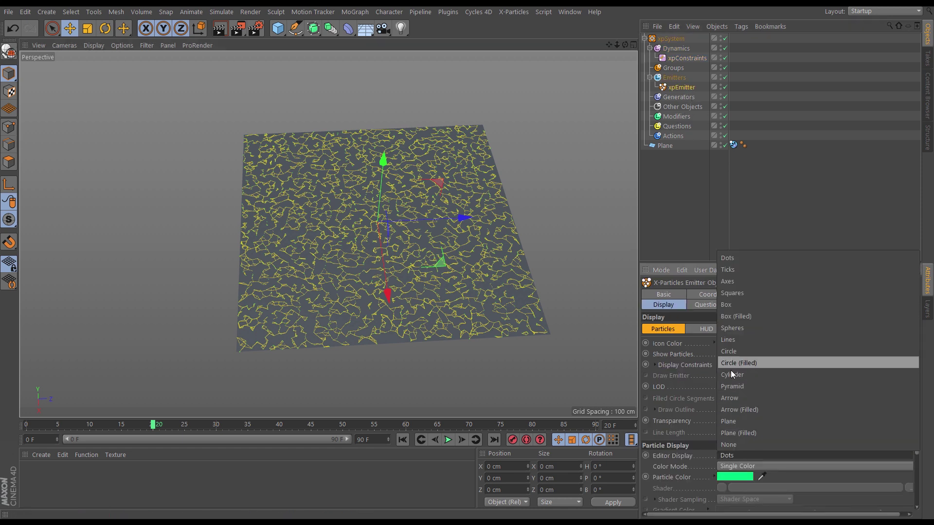
{"action": "left_click", "coordinate": [735, 352]}
{"action": "left_click", "coordinate": [427, 439]}
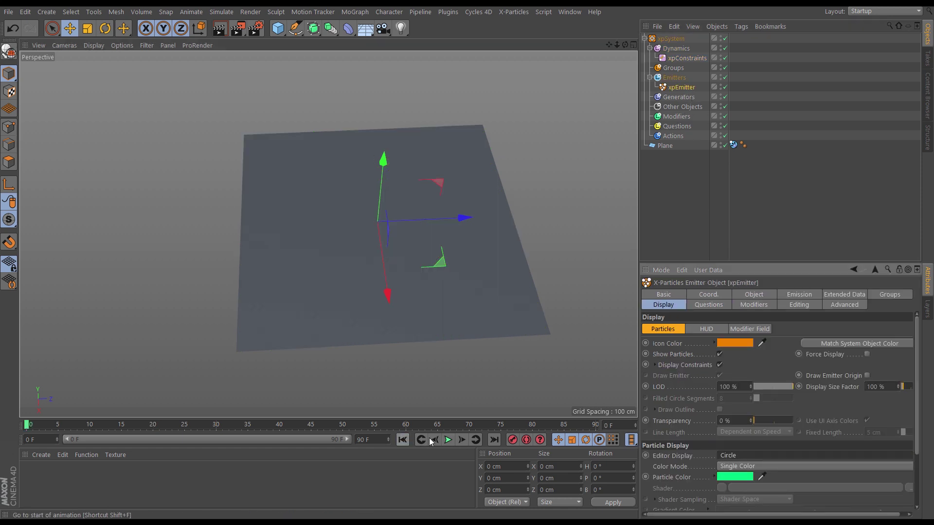
{"action": "left_click", "coordinate": [462, 440]}
{"action": "scroll", "coordinate": [428, 316], "scroll_direction": "up", "scroll_amount": 10}
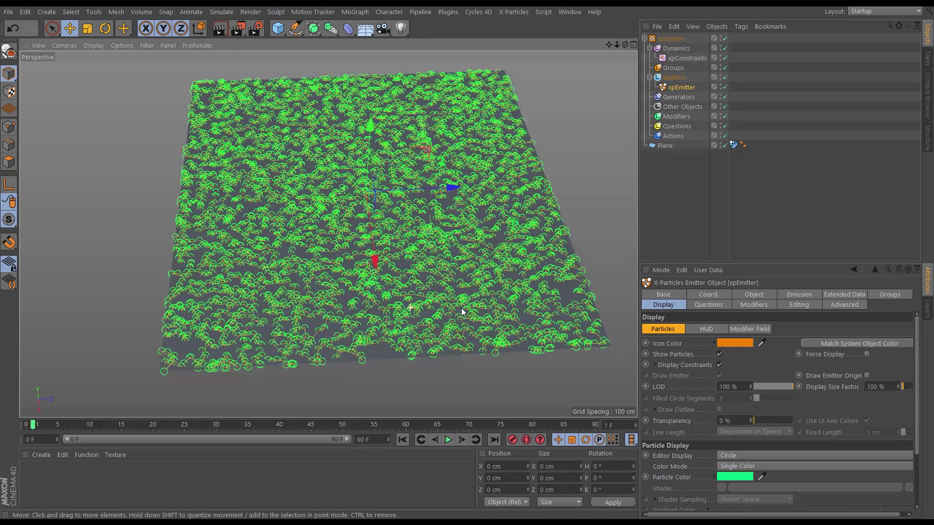
{"action": "left_click_drag", "start_coordinate": [434, 325], "coordinate": [444, 307], "text": "alt"}
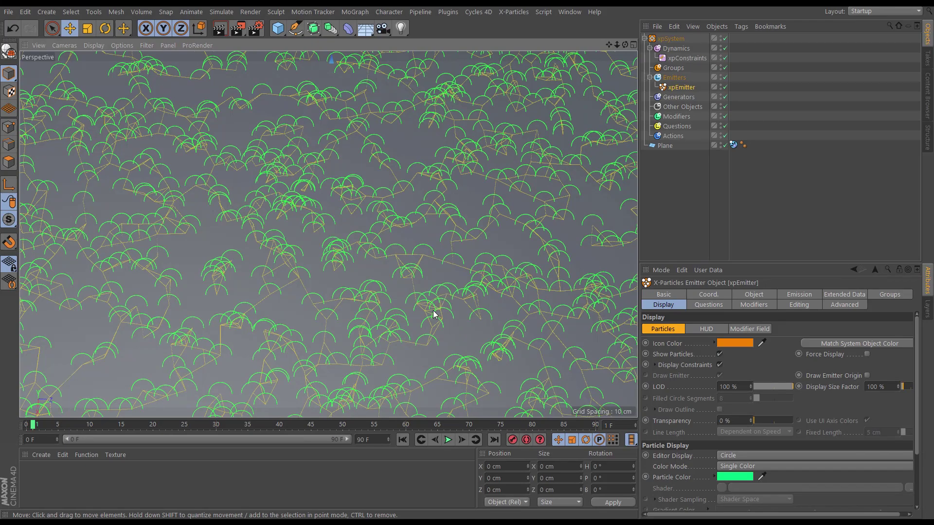
{"action": "scroll", "coordinate": [438, 311], "scroll_direction": "down", "scroll_amount": 10}
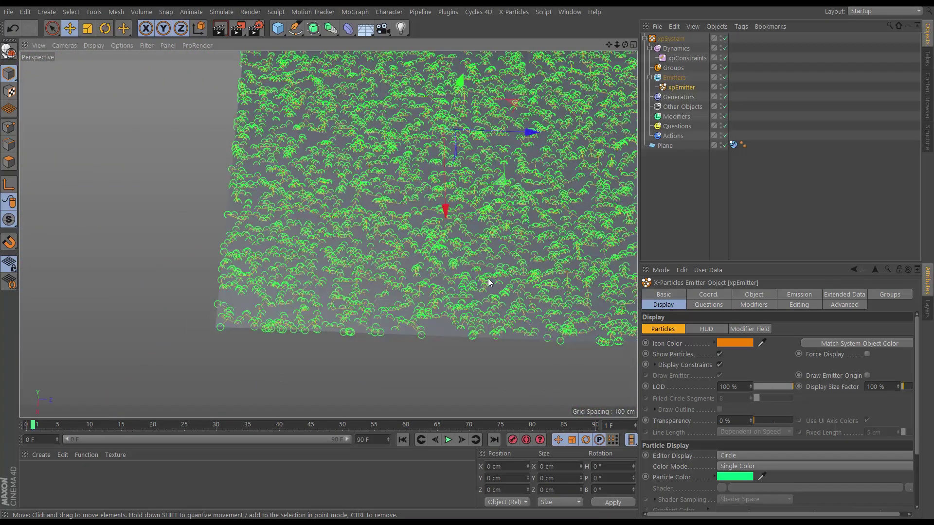
{"action": "middle_click_drag", "start_coordinate": [438, 290], "coordinate": [429, 300], "text": "alt"}
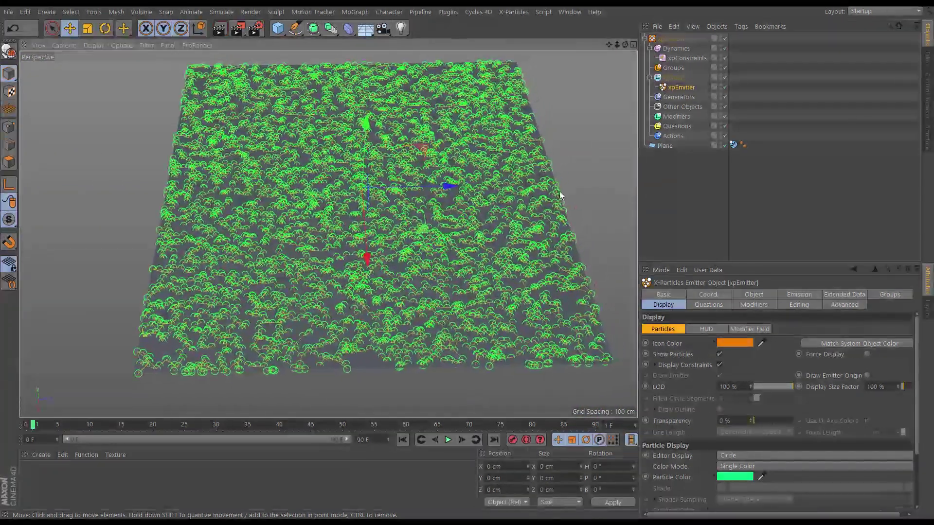
Enable Collisions in the xpConstraints object and play the simulation to see the particles push each other apart
{"action": "left_click", "coordinate": [683, 59]}
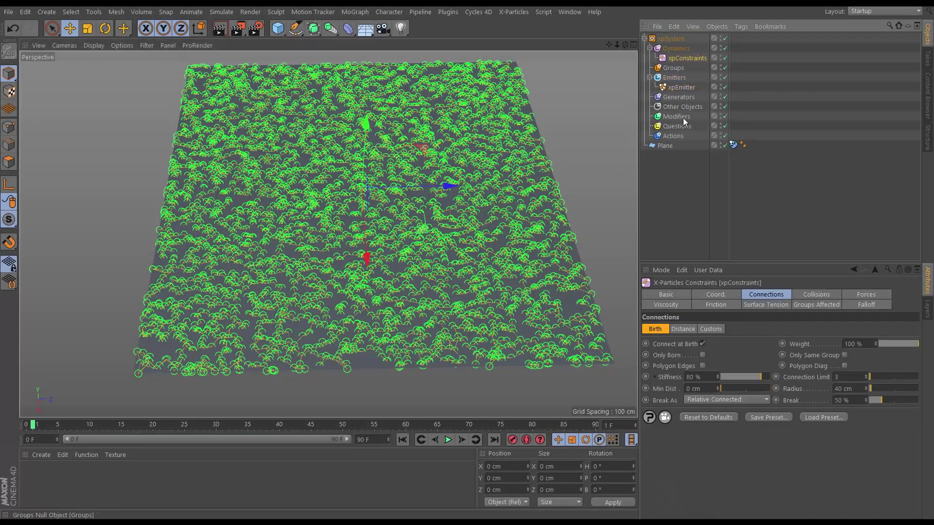
{"action": "left_click", "coordinate": [810, 294]}
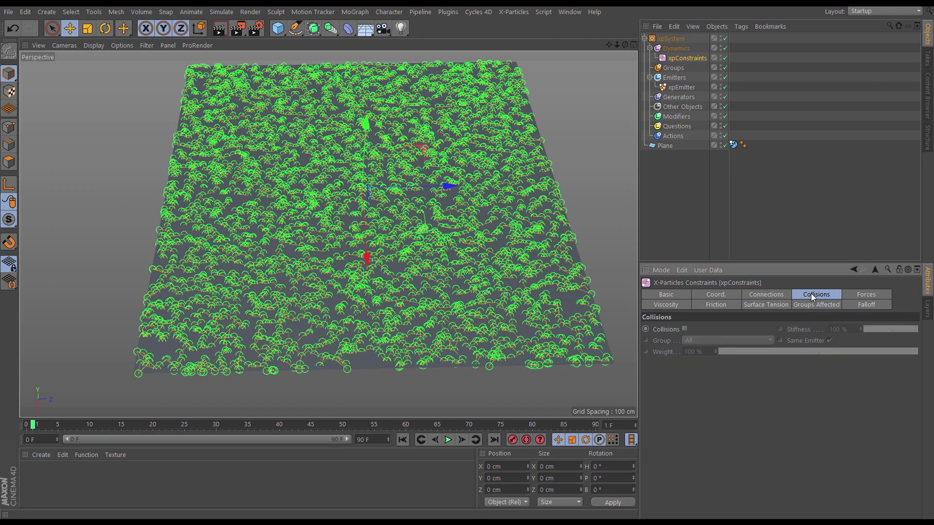
{"action": "left_click", "coordinate": [685, 329]}
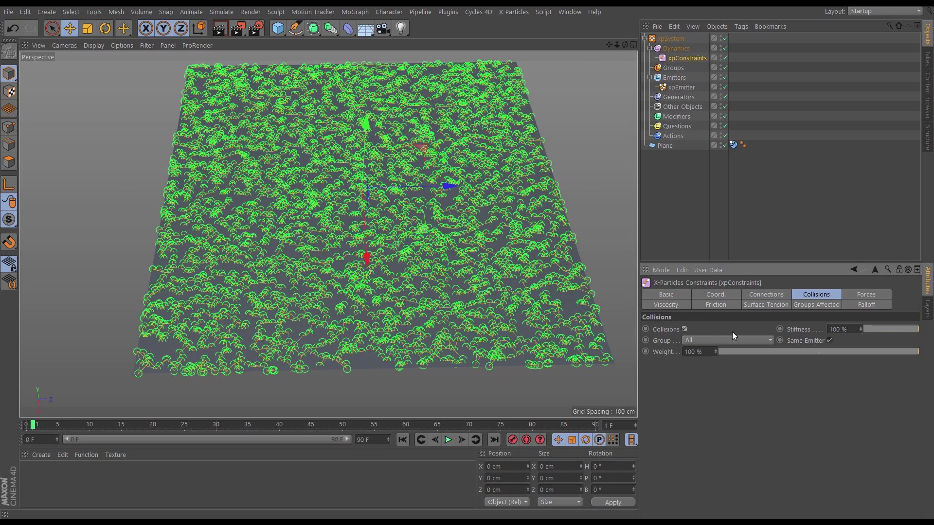
{"action": "left_click", "coordinate": [462, 440]}
{"action": "left_click", "coordinate": [449, 440]}
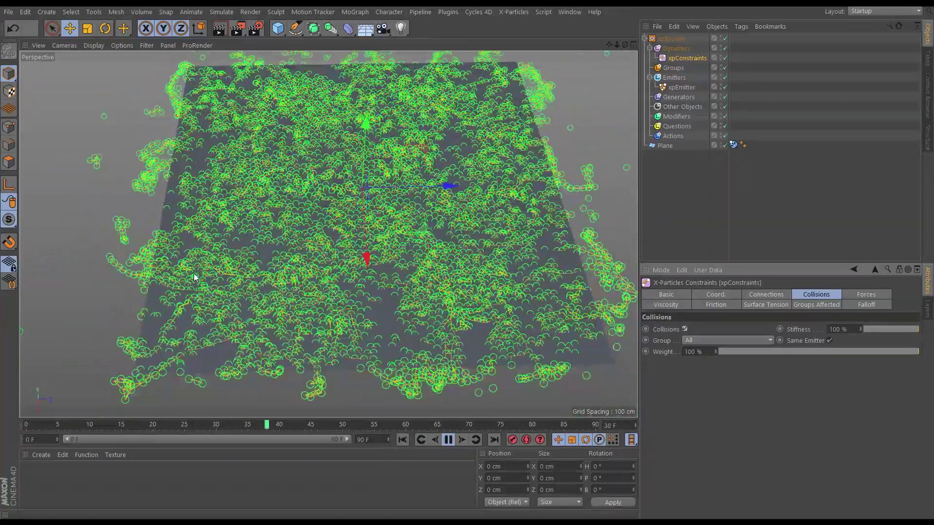
{"action": "scroll", "coordinate": [429, 247], "scroll_direction": "down", "scroll_amount": 5}
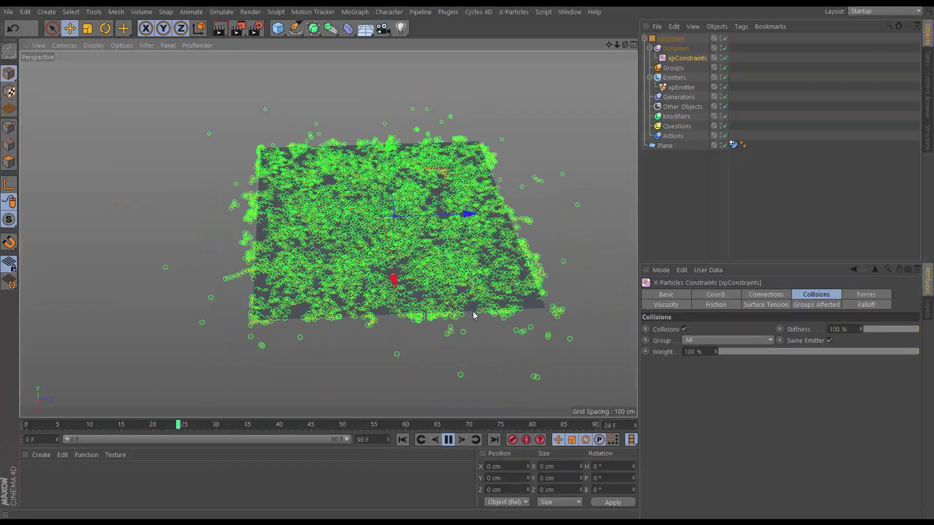
{"action": "left_click", "coordinate": [448, 440]}
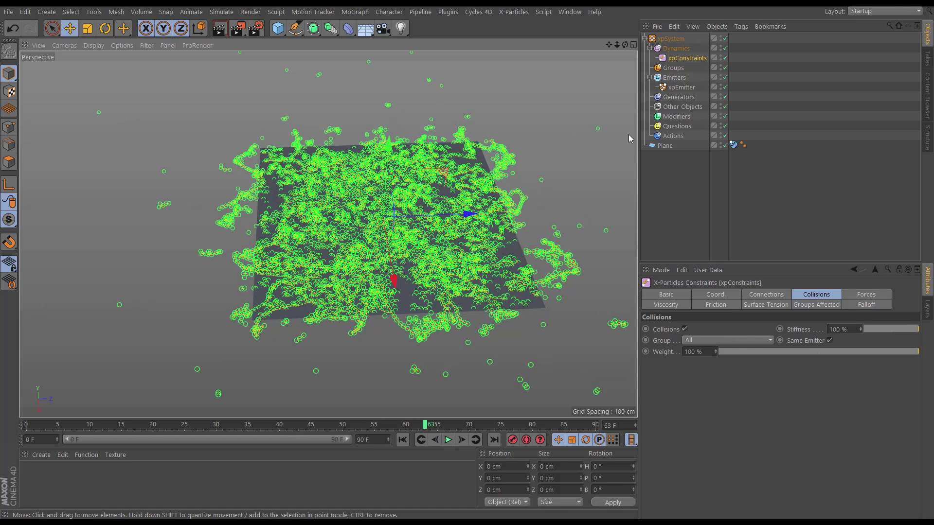
Reduce the xpEmitter's particle Radius to 0 cm and replay the simulation from frame 0
{"action": "left_click", "coordinate": [681, 87]}
{"action": "left_click", "coordinate": [788, 296]}
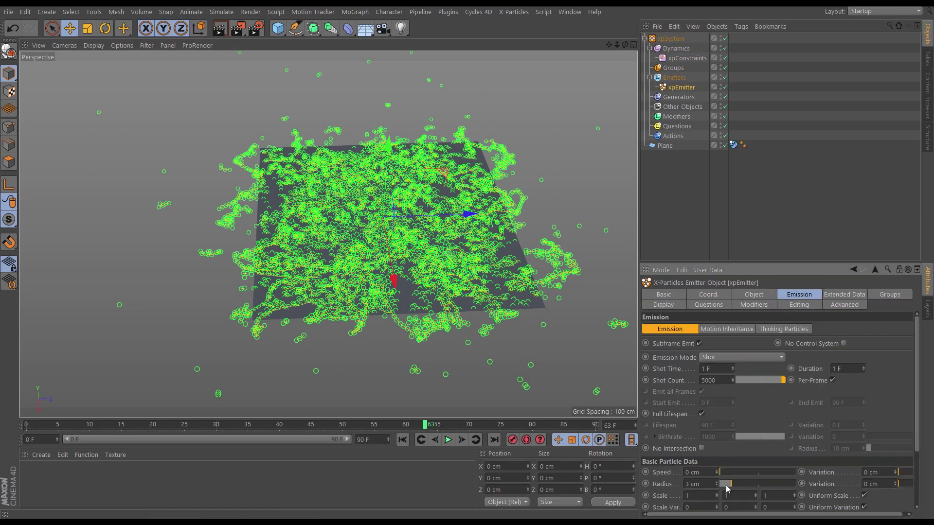
{"action": "left_click_drag", "start_coordinate": [728, 485], "coordinate": [720, 485]}
{"action": "left_click", "coordinate": [403, 440]}
{"action": "left_click", "coordinate": [448, 440]}
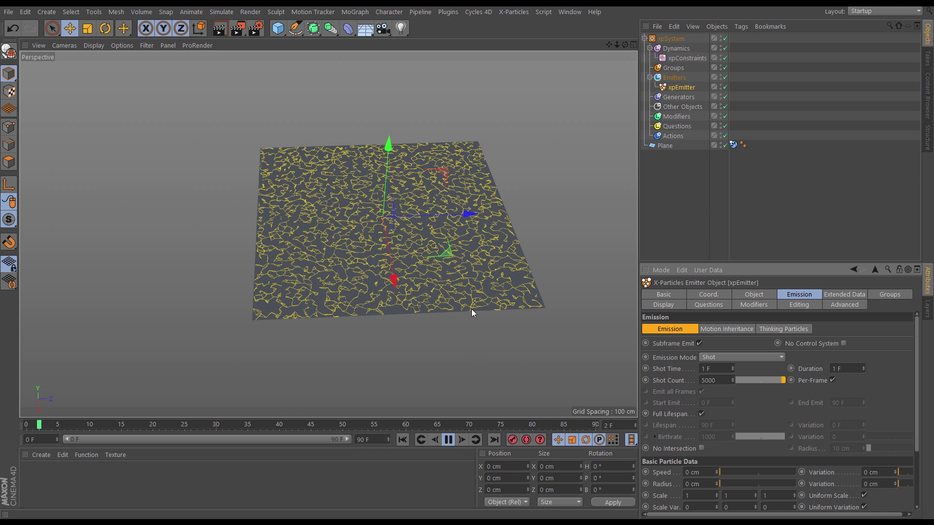
{"action": "left_click", "coordinate": [448, 439]}
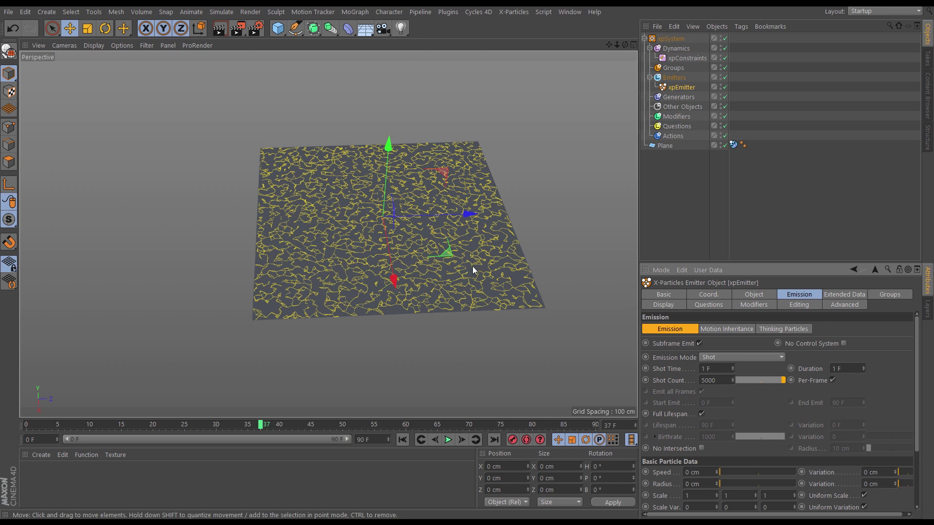
Add an xpScale control modifier from the particle system's Modifiers folder and show its object properties
{"action": "left_click_drag", "start_coordinate": [441, 302], "coordinate": [530, 259], "text": "alt"}
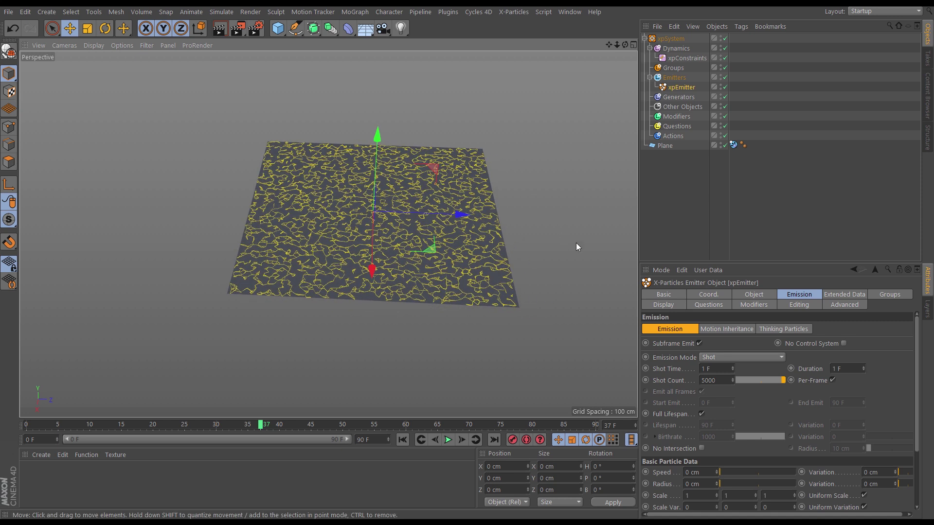
{"action": "left_click", "coordinate": [679, 117]}
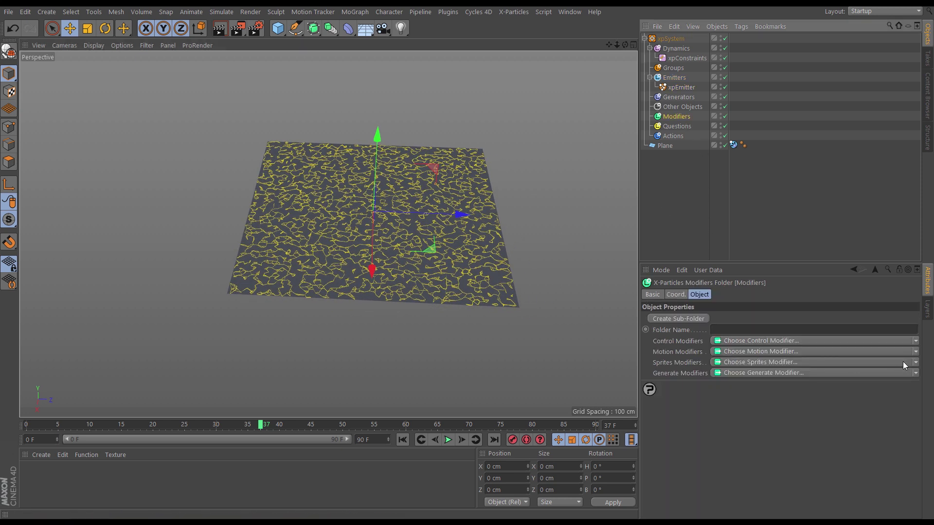
{"action": "left_click", "coordinate": [916, 341]}
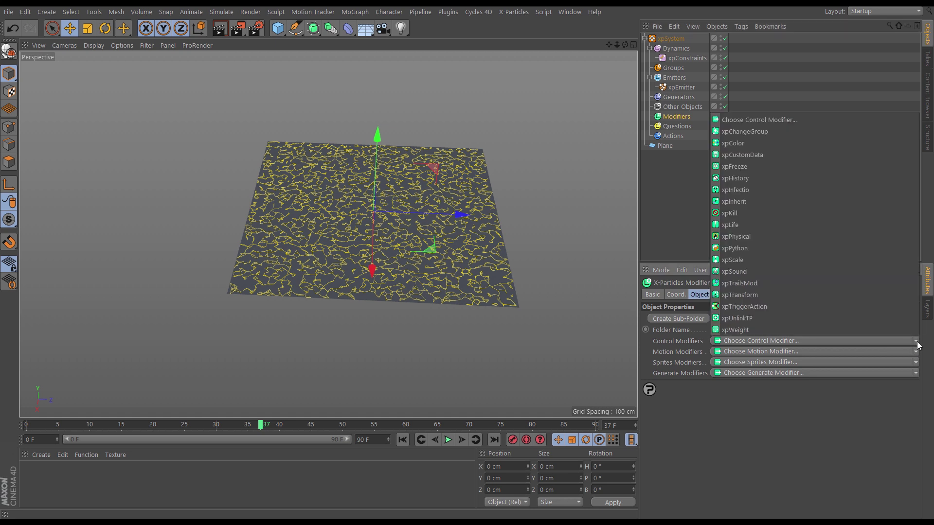
{"action": "left_click", "coordinate": [735, 261]}
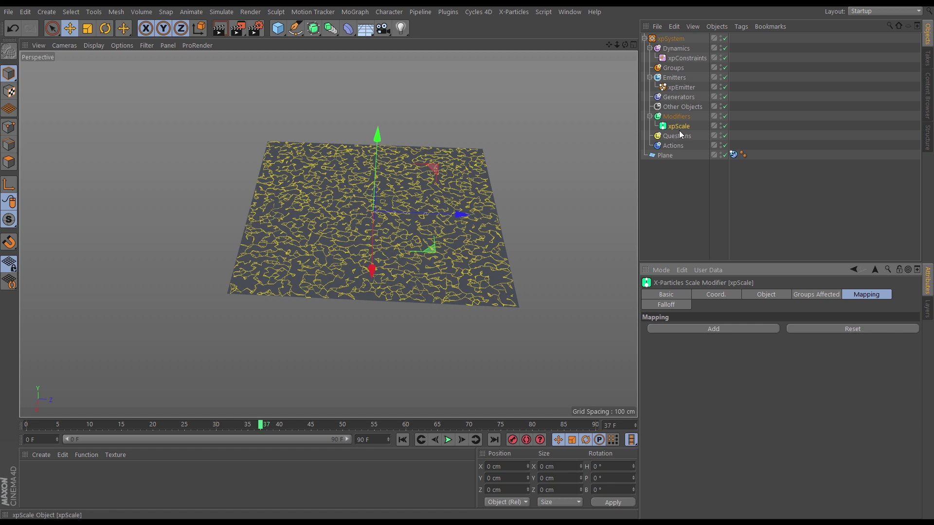
{"action": "left_click", "coordinate": [756, 297]}
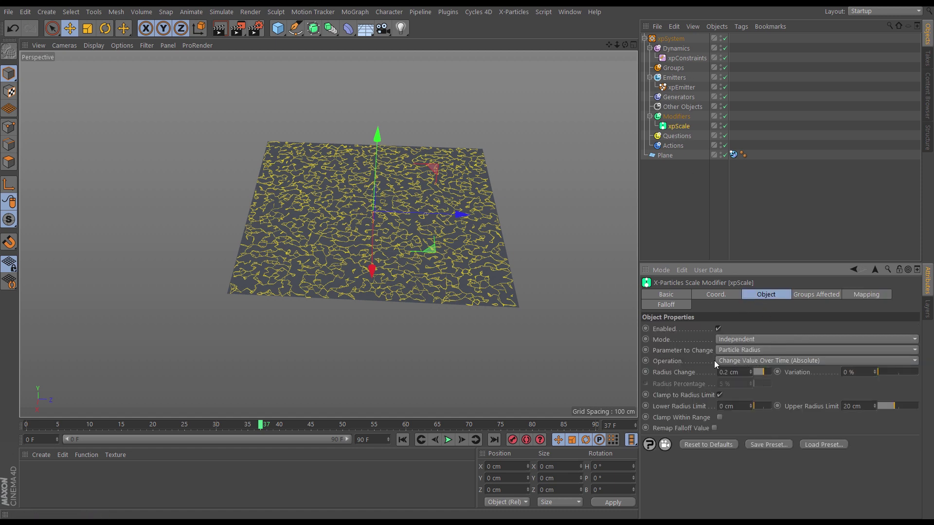
Play the simulation from frame 0 to examine how the xpScale modifier's default radius change affects the particles
{"action": "left_click", "coordinate": [404, 440]}
{"action": "left_click", "coordinate": [449, 440]}
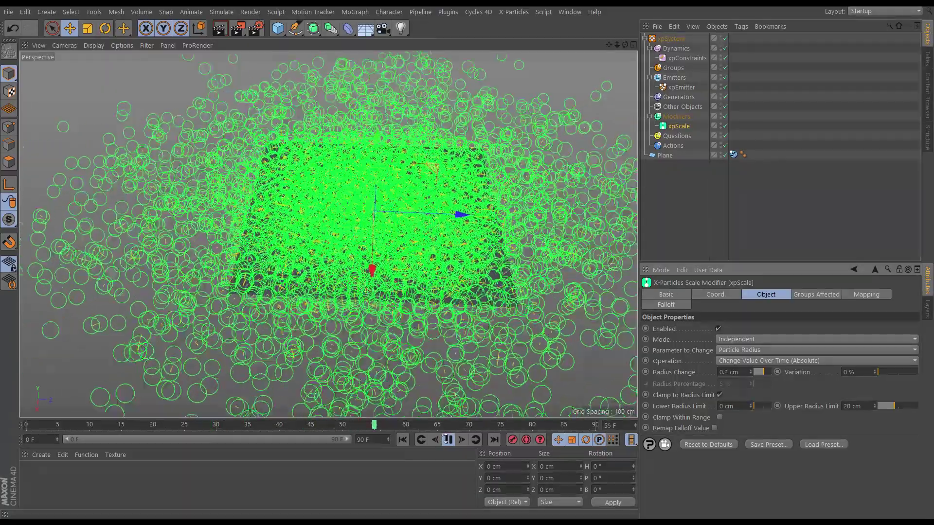
{"action": "left_click", "coordinate": [403, 440]}
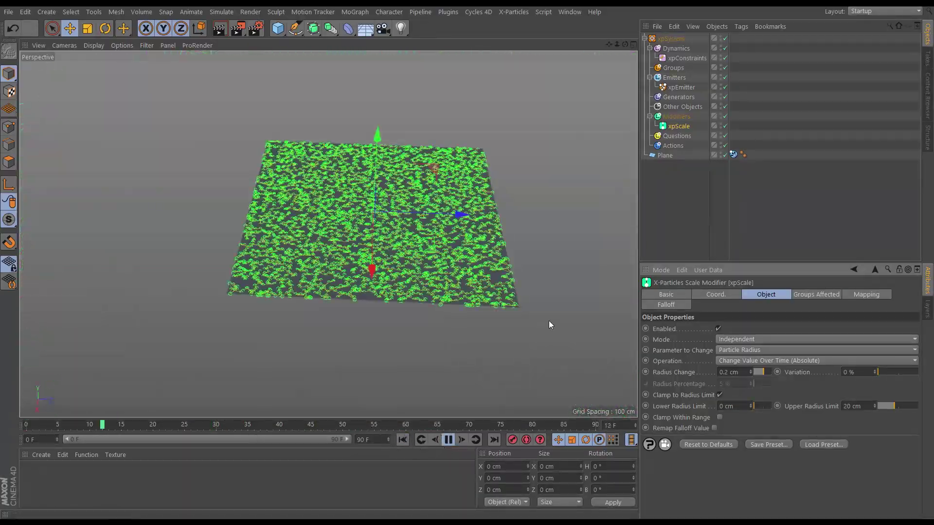
{"action": "key", "text": "F8"}
Change the xpScale operation to Set Value and set the Radius Value to 5 cm
{"action": "left_click", "coordinate": [745, 362]}
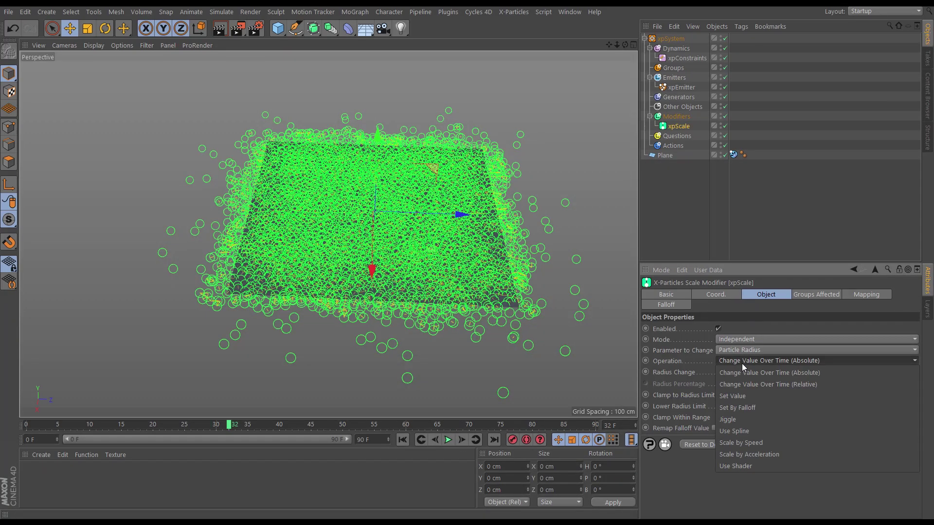
{"action": "left_click", "coordinate": [738, 396]}
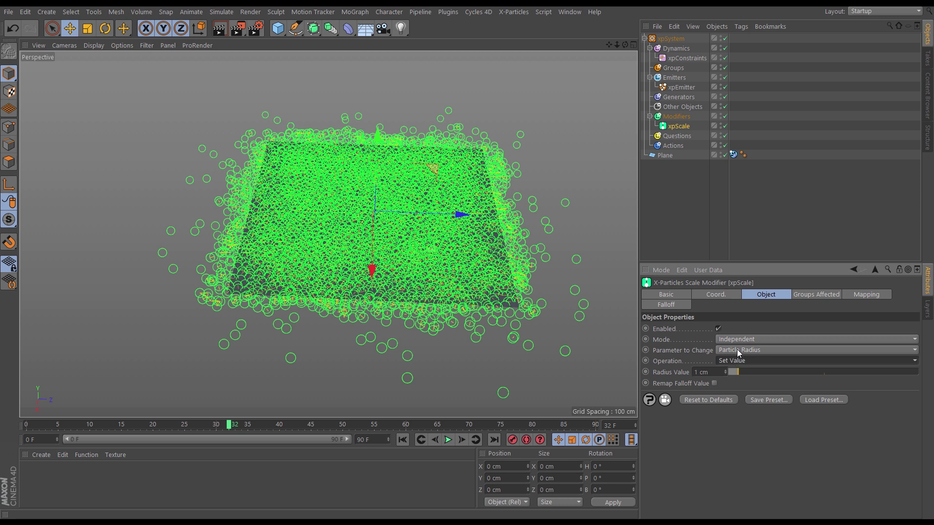
{"action": "left_click", "coordinate": [714, 371]}
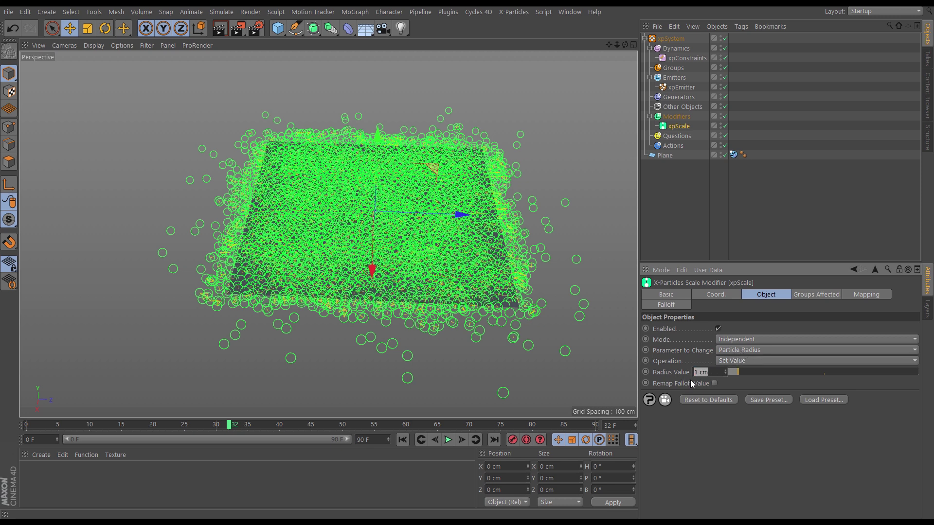
{"action": "type", "text": "5"}
{"action": "key", "text": "Return"}
Play the simulation from frame 0 to examine the effect of the fixed particle radius, and rewind it
{"action": "left_click", "coordinate": [401, 441]}
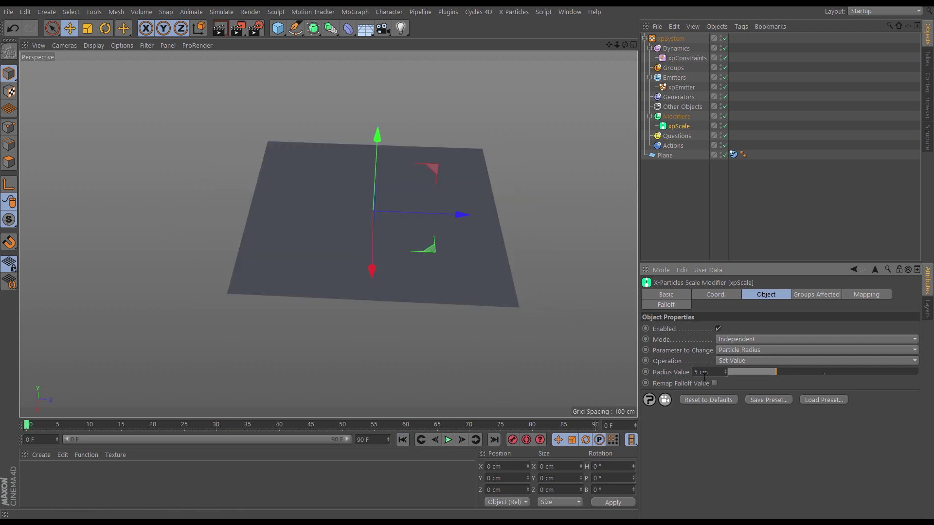
{"action": "left_click", "coordinate": [462, 439]}
{"action": "left_click", "coordinate": [447, 439]}
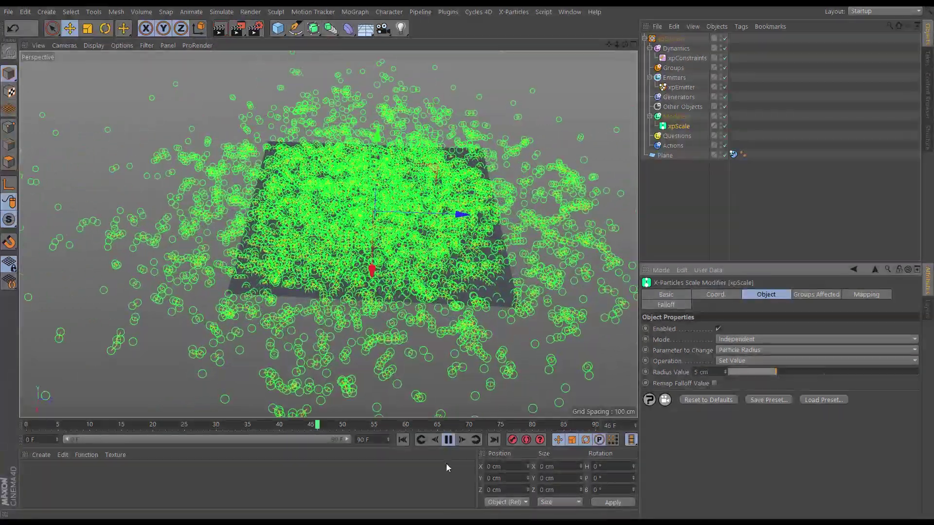
{"action": "left_click", "coordinate": [448, 440]}
{"action": "left_click", "coordinate": [403, 440]}
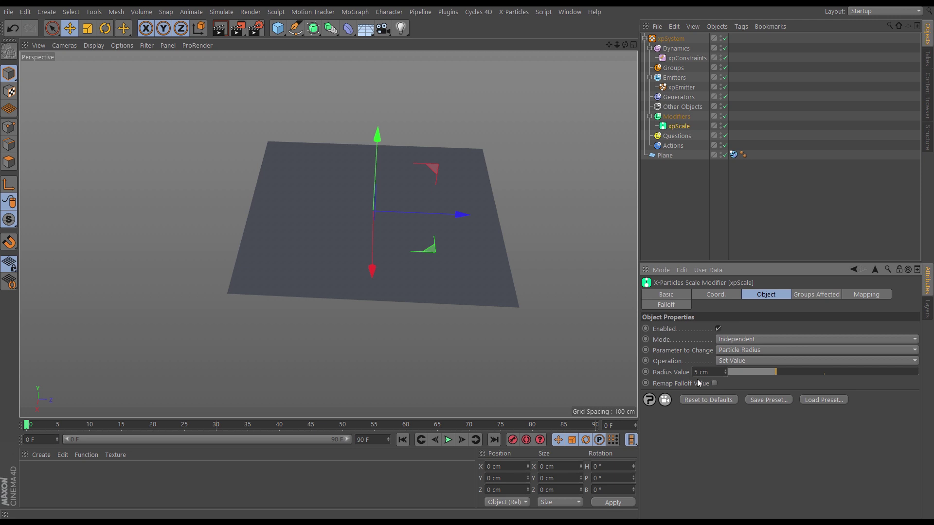
Add a map to the xpScale modifier with Radius Value as its parameter, and widen the attribute area to enlarge the mapping graph
{"action": "left_click", "coordinate": [859, 297]}
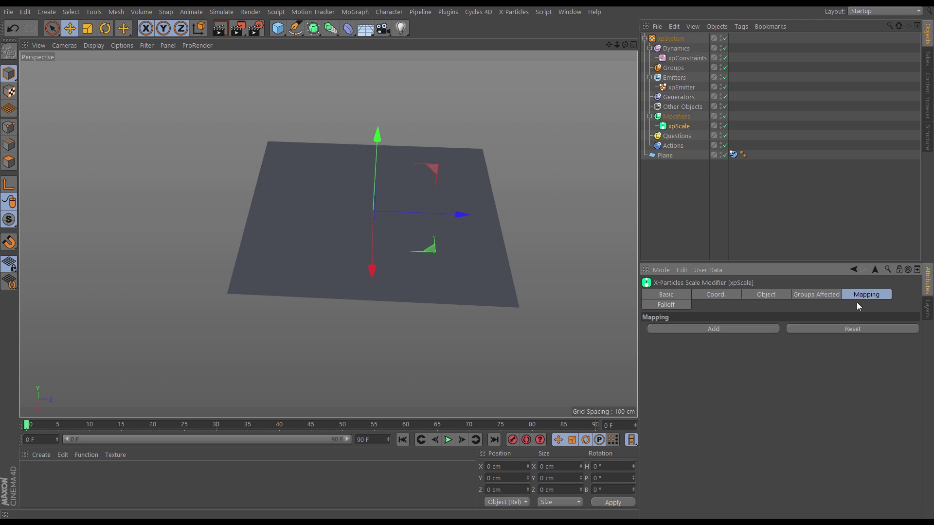
{"action": "left_click", "coordinate": [714, 329]}
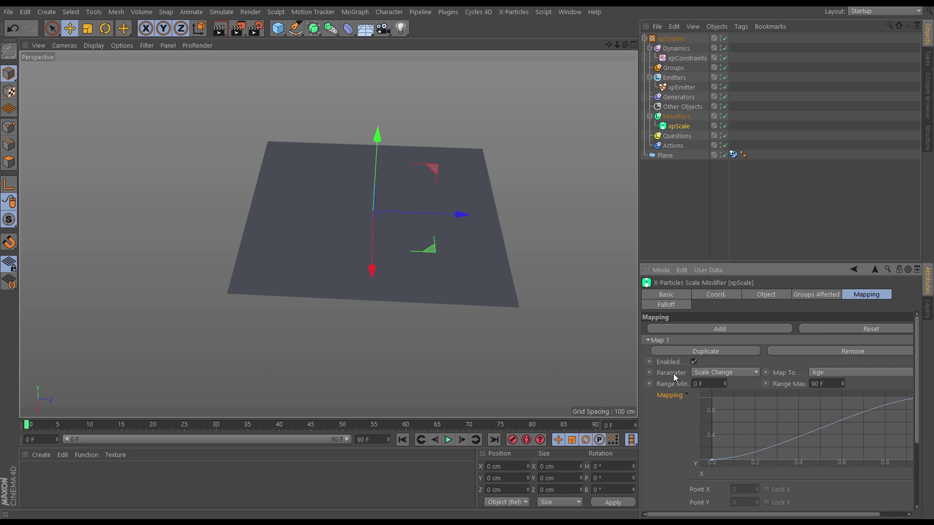
{"action": "left_click", "coordinate": [704, 372]}
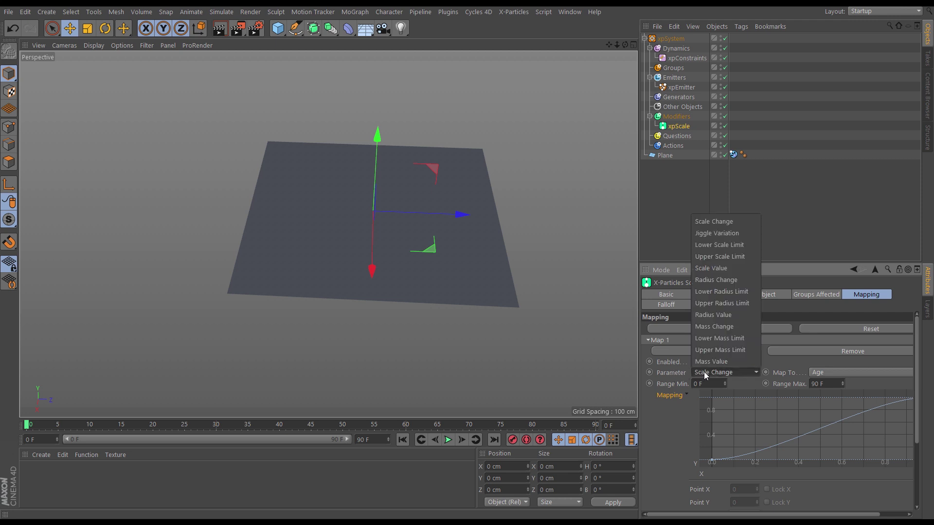
{"action": "left_click", "coordinate": [720, 315]}
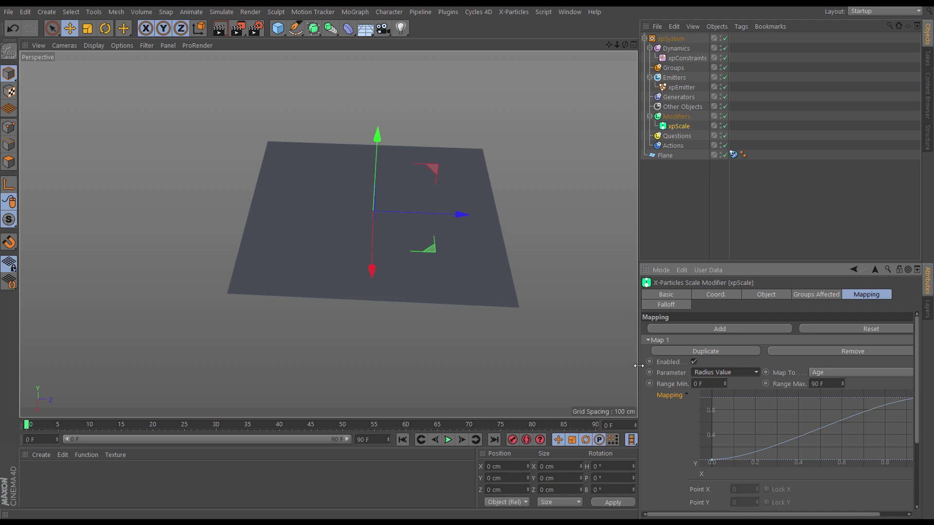
{"action": "left_click_drag", "start_coordinate": [638, 366], "coordinate": [549, 366]}
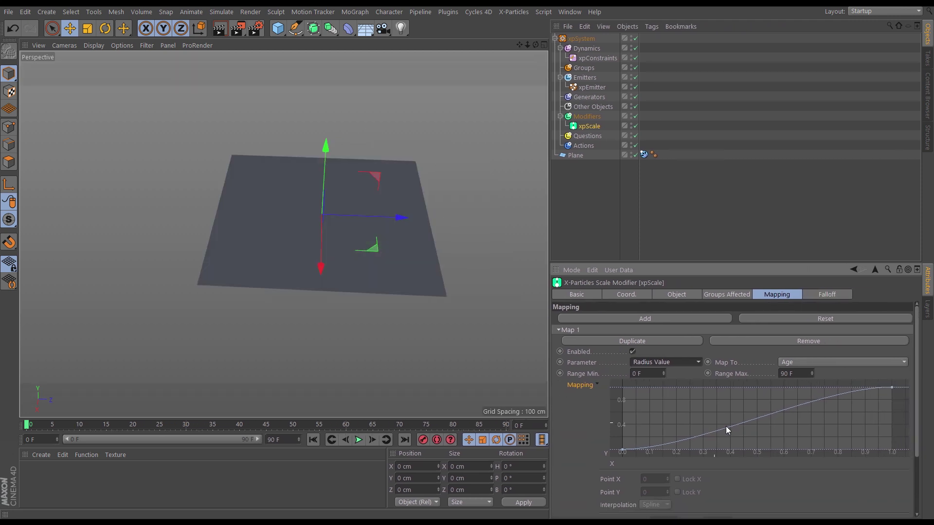
Examine the start and end points of the radius mapping curve against the modifier's Radius Value
{"action": "left_click", "coordinate": [623, 450]}
{"action": "mouse_move", "coordinate": [622, 451]}
{"action": "left_mouse_down"}
{"action": "mouse_move", "coordinate": [621, 442]}
{"action": "mouse_move", "coordinate": [623, 453]}
{"action": "left_mouse_up"}
{"action": "left_click", "coordinate": [675, 296]}
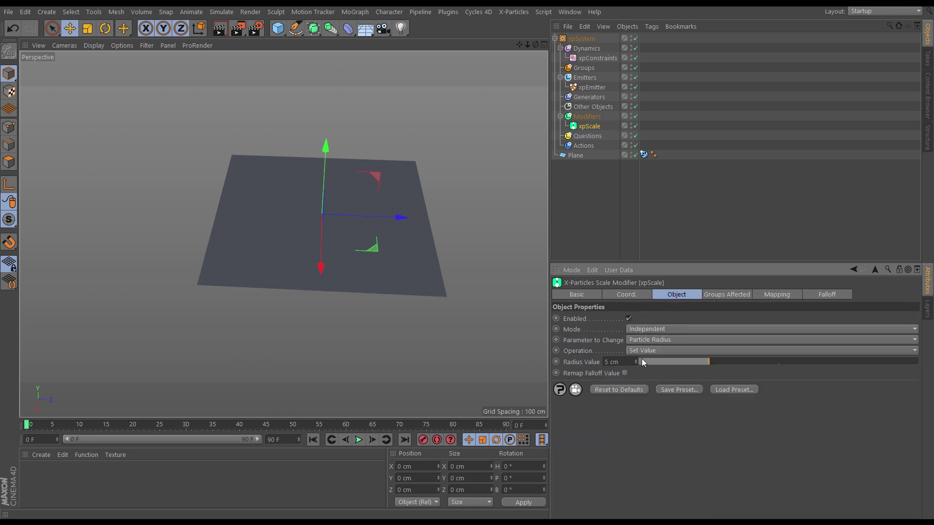
{"action": "left_click", "coordinate": [777, 295]}
{"action": "left_click", "coordinate": [623, 451]}
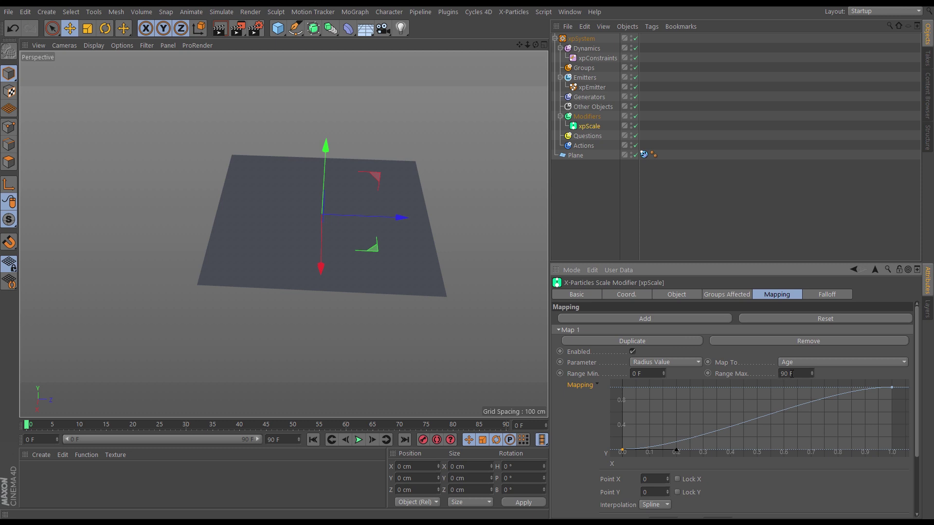
{"action": "left_click", "coordinate": [892, 389]}
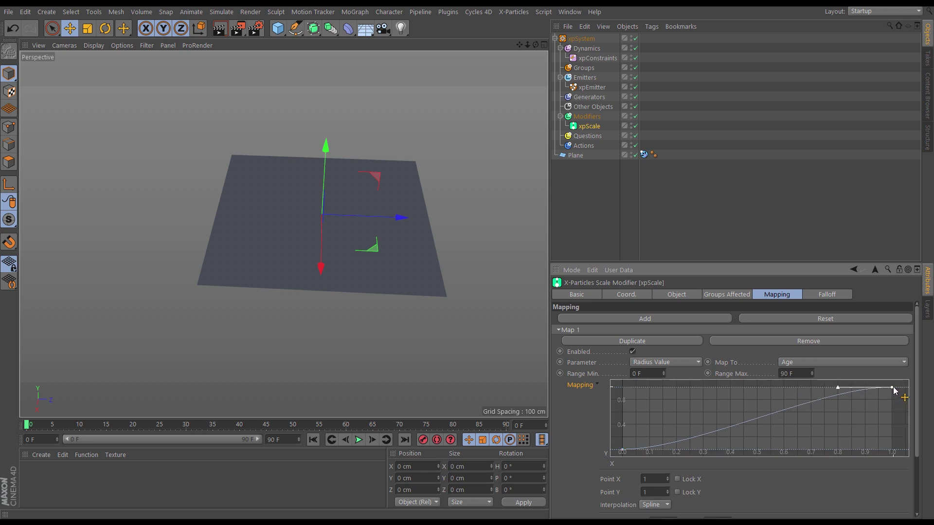
{"action": "left_click", "coordinate": [689, 294]}
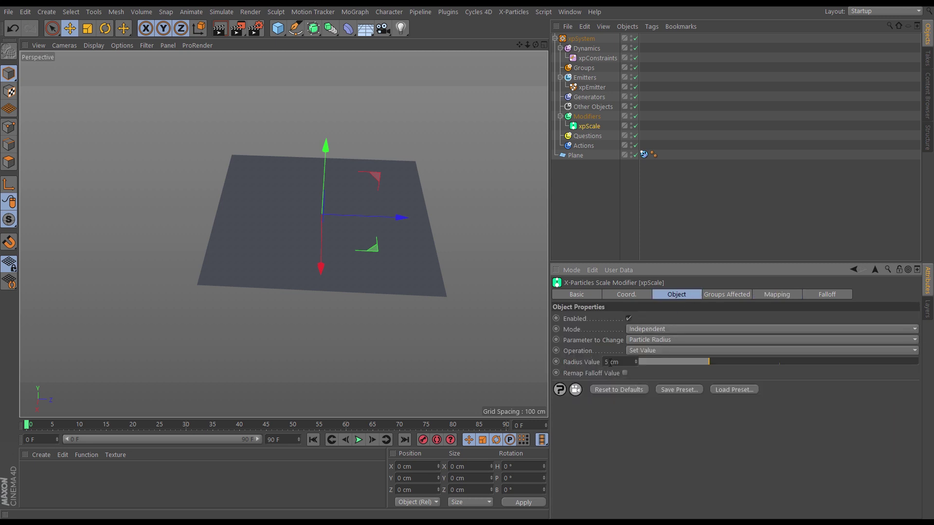
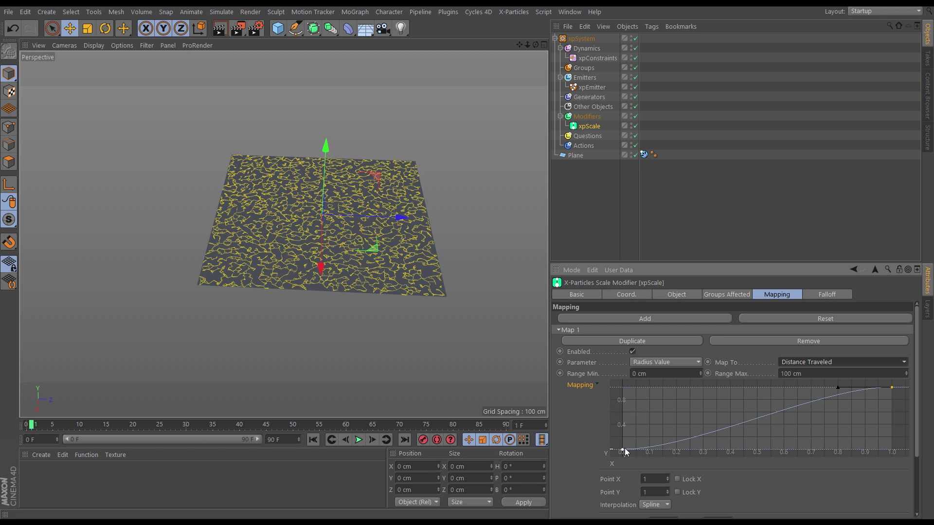
Play the simulation from frame 0 to examine the particles with the radius mapped to Distance Traveled, and stop it
{"action": "left_click", "coordinate": [677, 295]}
{"action": "left_click", "coordinate": [776, 296]}
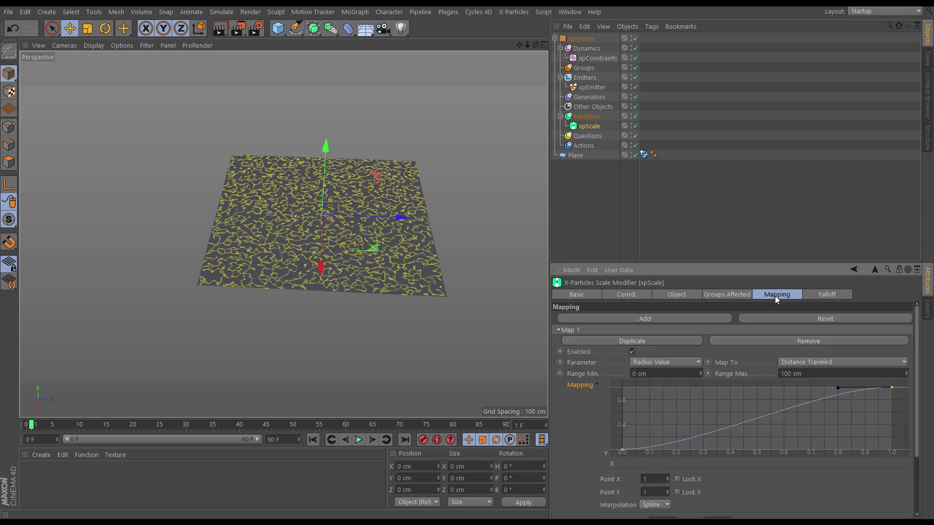
{"action": "left_click", "coordinate": [313, 440]}
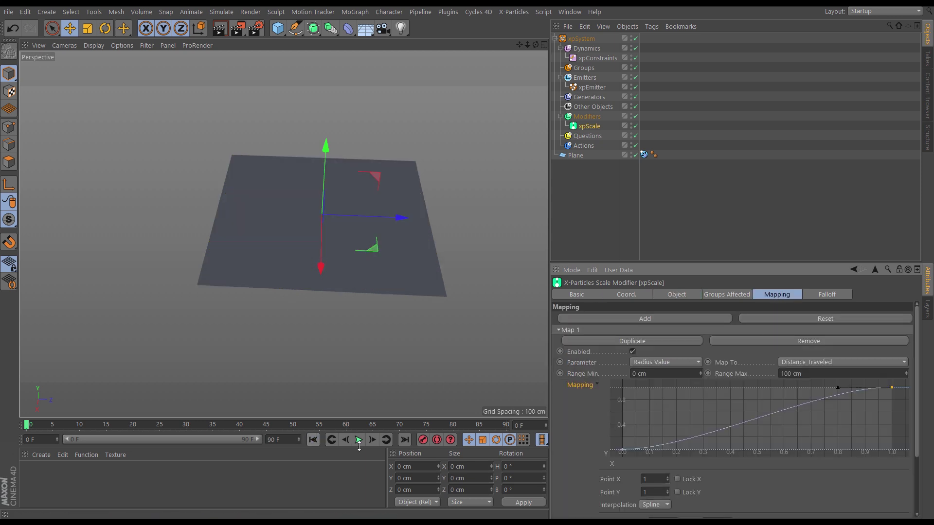
{"action": "left_click", "coordinate": [358, 440]}
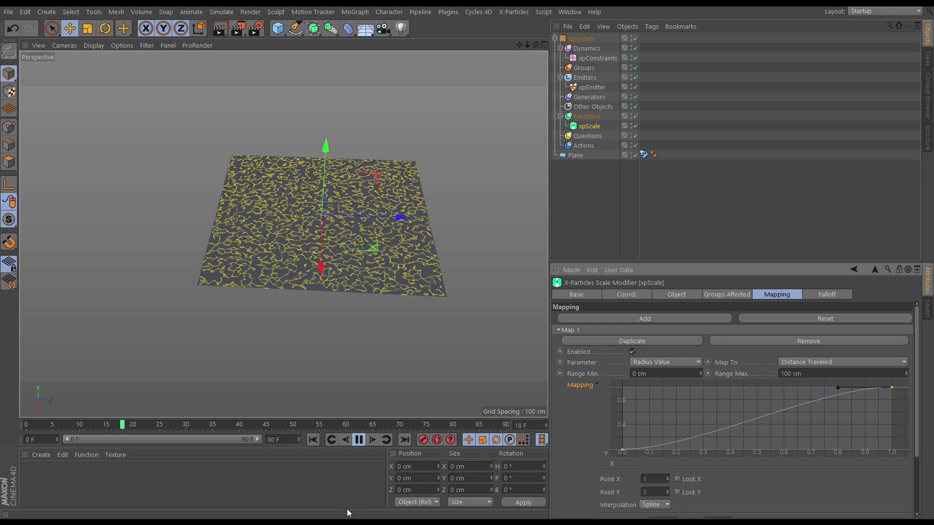
{"action": "left_click", "coordinate": [359, 440]}
Reshape the radius mapping curve with an added peak point at about X 0.1, Y 1 and its end point lowered to Y 0
{"action": "left_click_drag", "start_coordinate": [894, 389], "coordinate": [892, 396]}
{"action": "left_click", "coordinate": [753, 424], "text": "ctrl"}
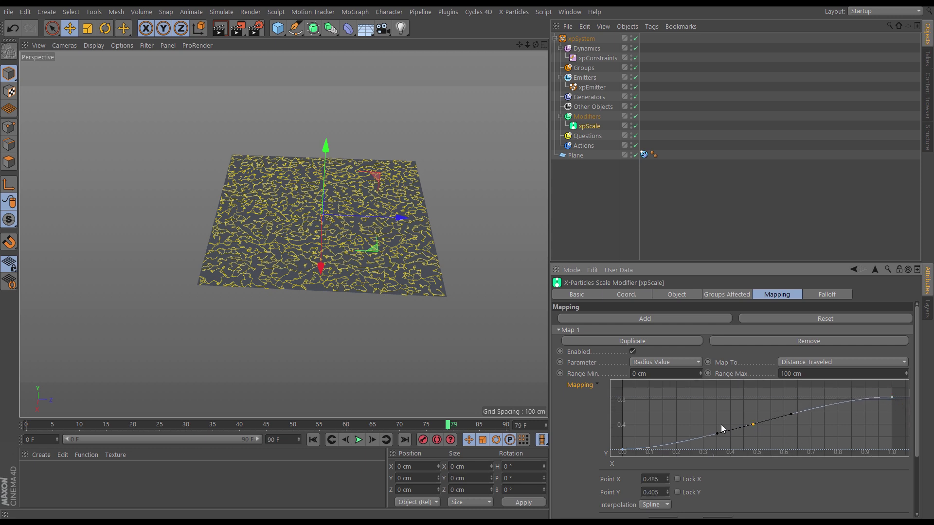
{"action": "left_click_drag", "start_coordinate": [751, 424], "coordinate": [658, 409]}
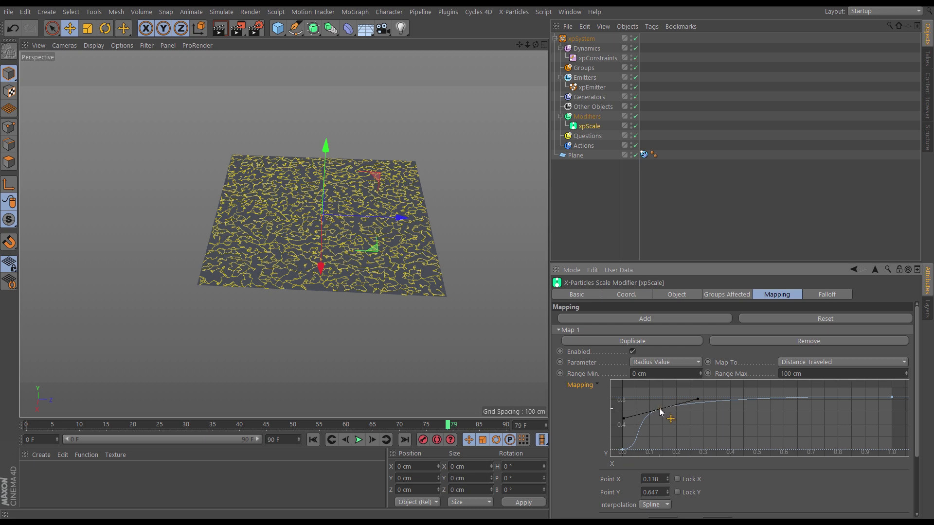
{"action": "left_click_drag", "start_coordinate": [660, 412], "coordinate": [647, 394]}
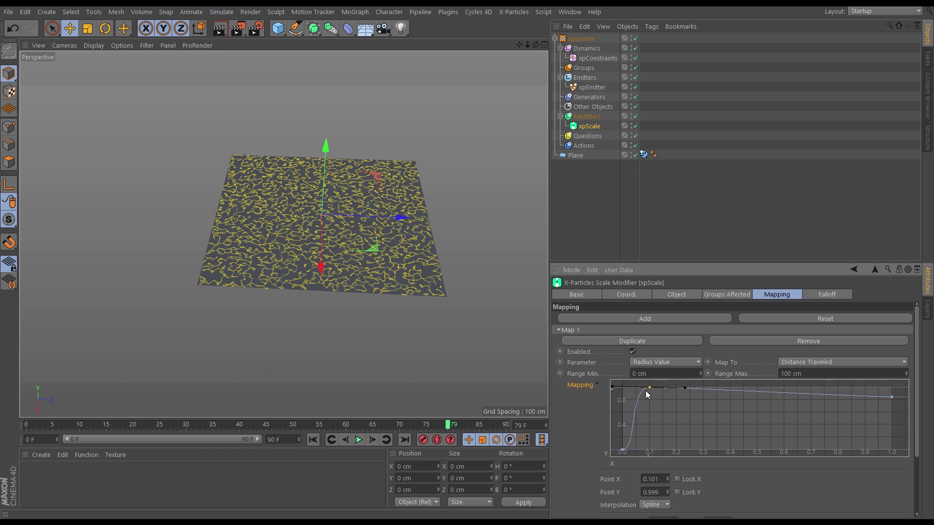
{"action": "left_click", "coordinate": [893, 398]}
{"action": "left_click_drag", "start_coordinate": [892, 398], "coordinate": [894, 454]}
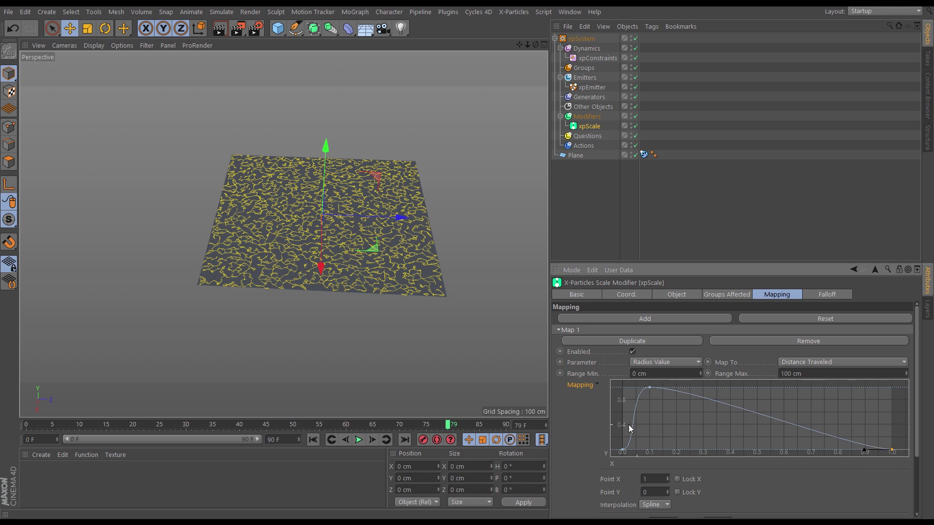
Play the simulation from frame 0 to examine the particles with the reshaped mapping curve, and rewind it
{"action": "left_click", "coordinate": [313, 440]}
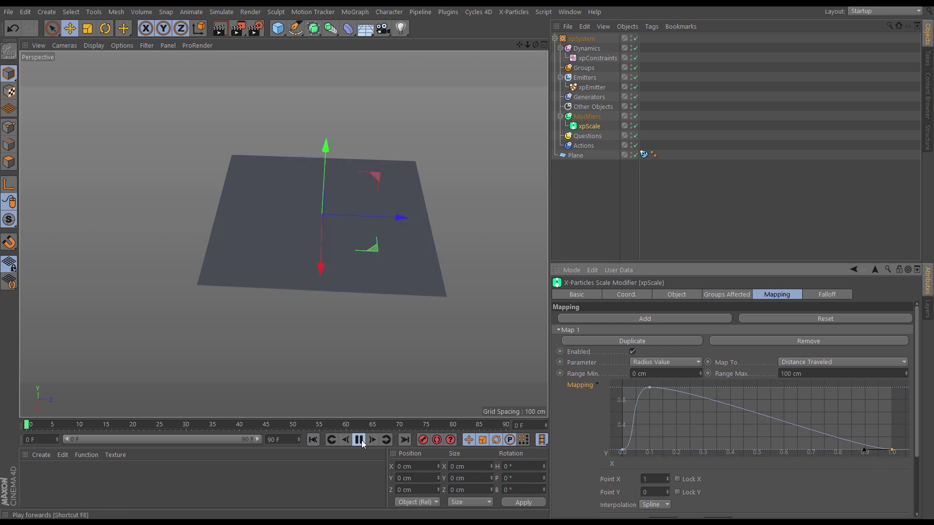
{"action": "left_click", "coordinate": [358, 439]}
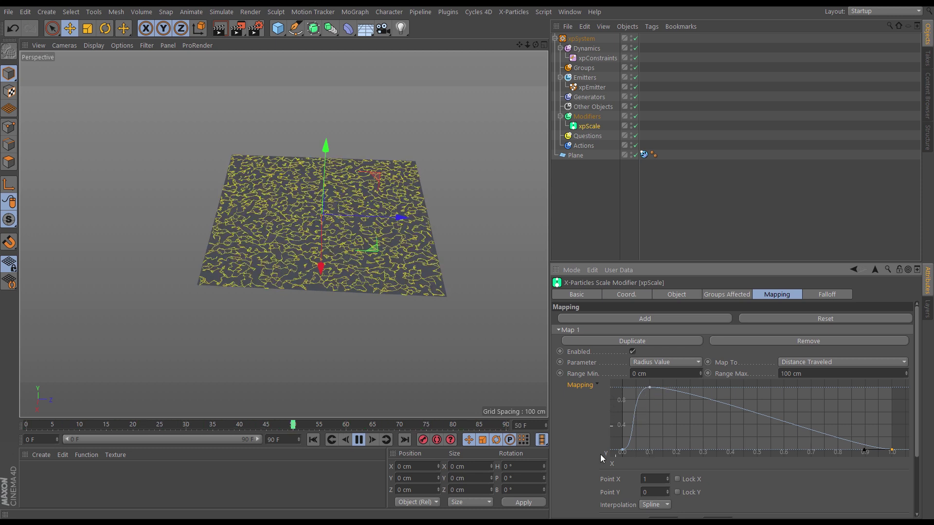
{"action": "left_click", "coordinate": [345, 439]}
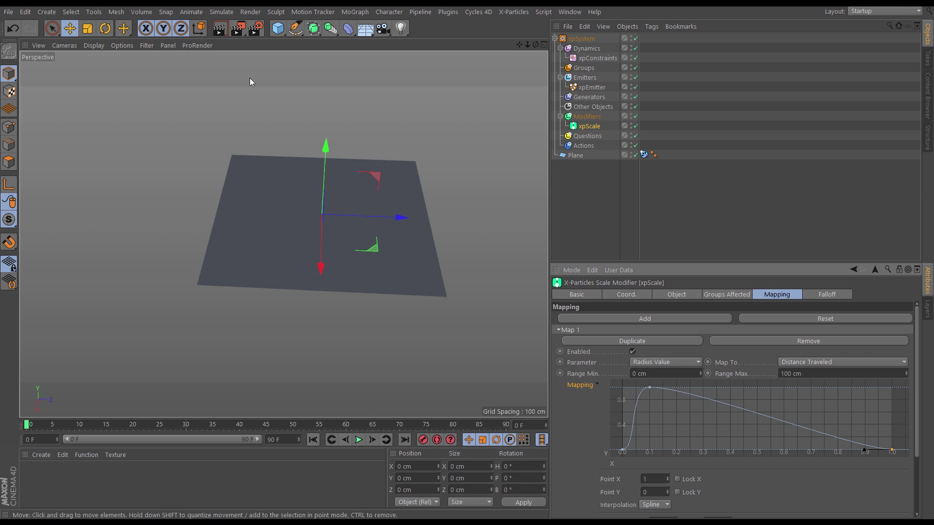
Add a sphere, scale it down to about 75 cm across and place it above the plane's edge at about Y 186 cm, Z -179 cm
{"action": "mouse_move", "coordinate": [334, 250]}
{"action": "left_mouse_down", "text": "alt"}
{"action": "mouse_move", "coordinate": [330, 258]}
{"action": "mouse_move", "coordinate": [336, 250]}
{"action": "left_mouse_up", "text": "alt"}
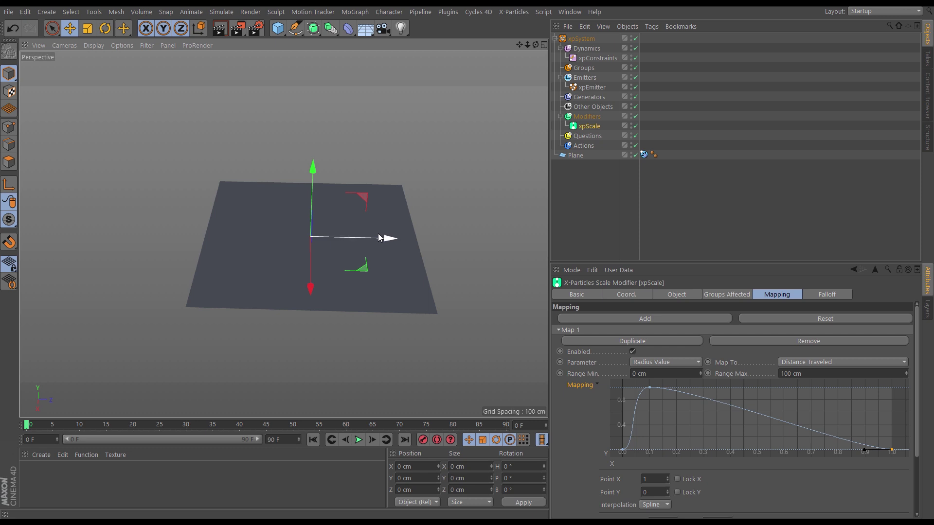
{"action": "left_click", "coordinate": [278, 27]}
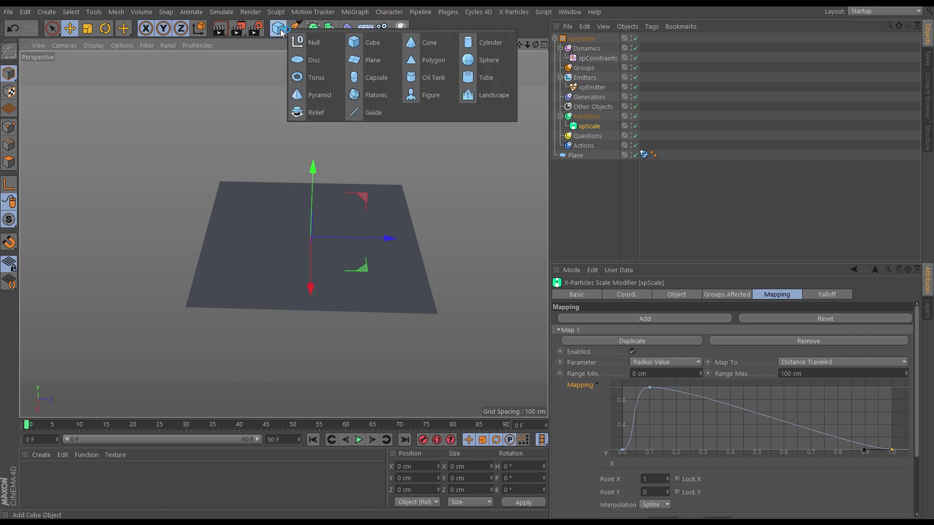
{"action": "left_click", "coordinate": [488, 60]}
{"action": "key", "text": "t"}
{"action": "left_click_drag", "start_coordinate": [287, 246], "coordinate": [77, 257]}
{"action": "key", "text": "e"}
{"action": "left_click_drag", "start_coordinate": [364, 195], "coordinate": [214, 193]}
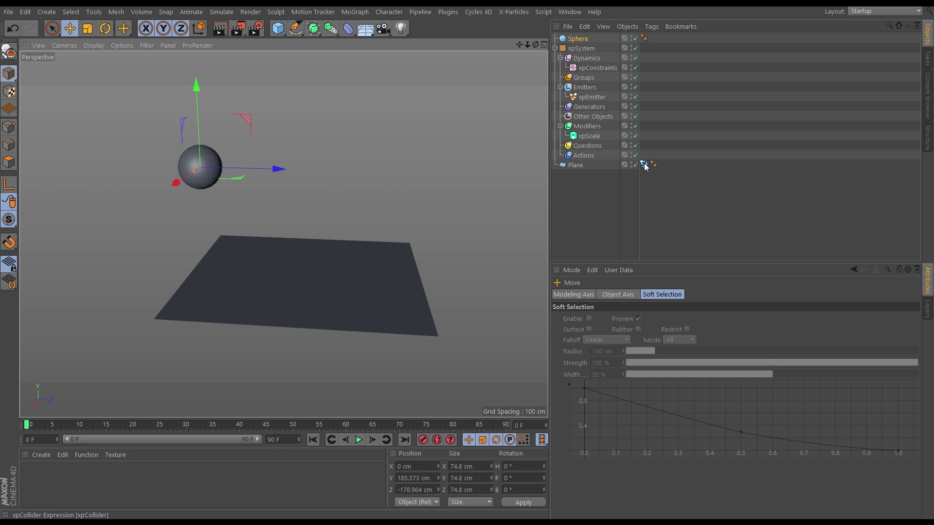
Copy the plane's xpCollider tag to the sphere and lower the sphere to about Y 59 cm, Z -151 cm while the simulation plays
{"action": "left_click_drag", "start_coordinate": [646, 166], "coordinate": [674, 125]}
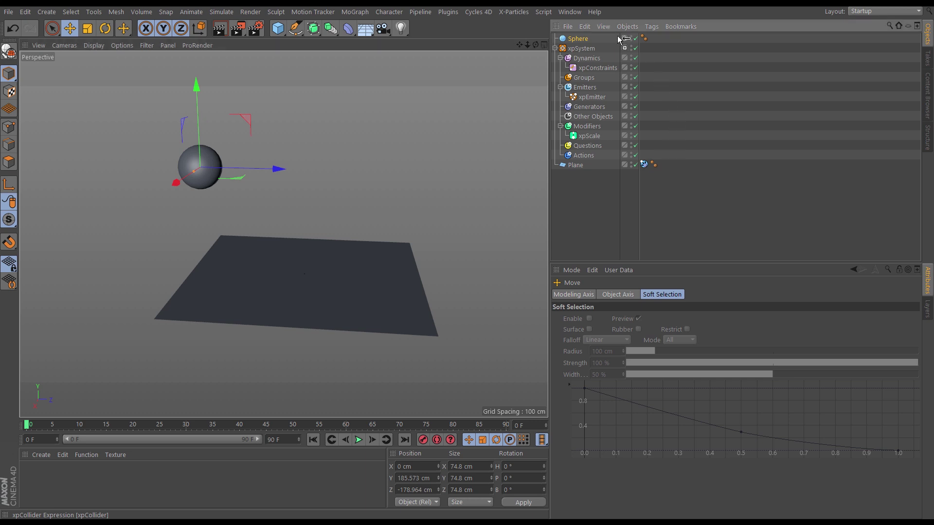
{"action": "left_click_drag", "start_coordinate": [620, 39], "coordinate": [589, 38], "text": "ctrl"}
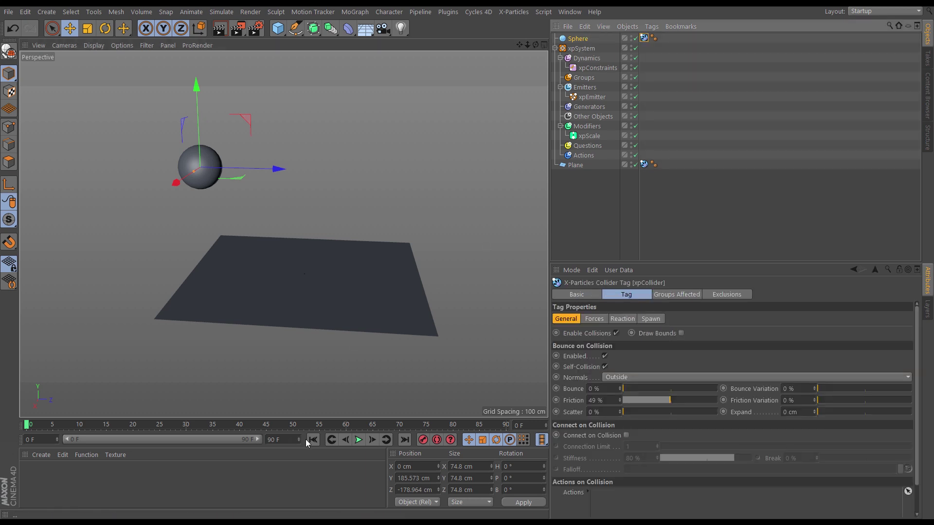
{"action": "left_click", "coordinate": [359, 439]}
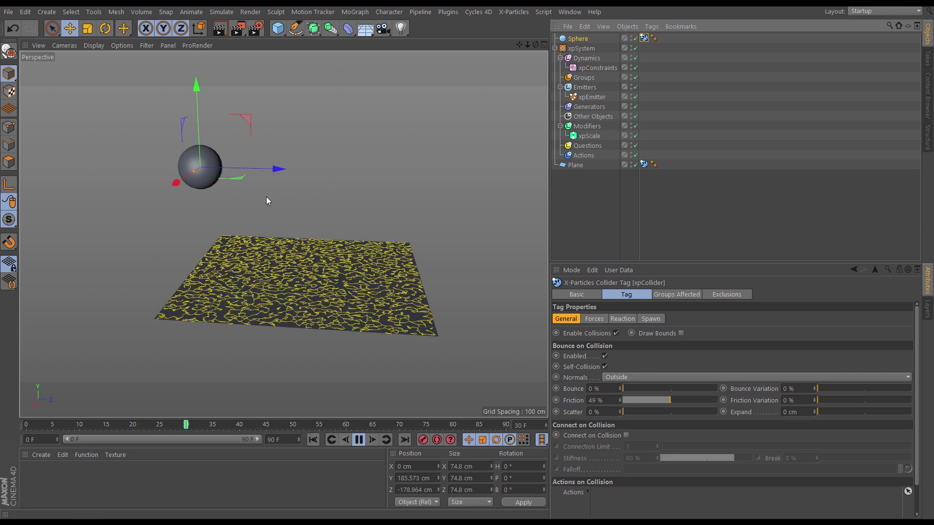
{"action": "left_click_drag", "start_coordinate": [249, 118], "coordinate": [268, 191]}
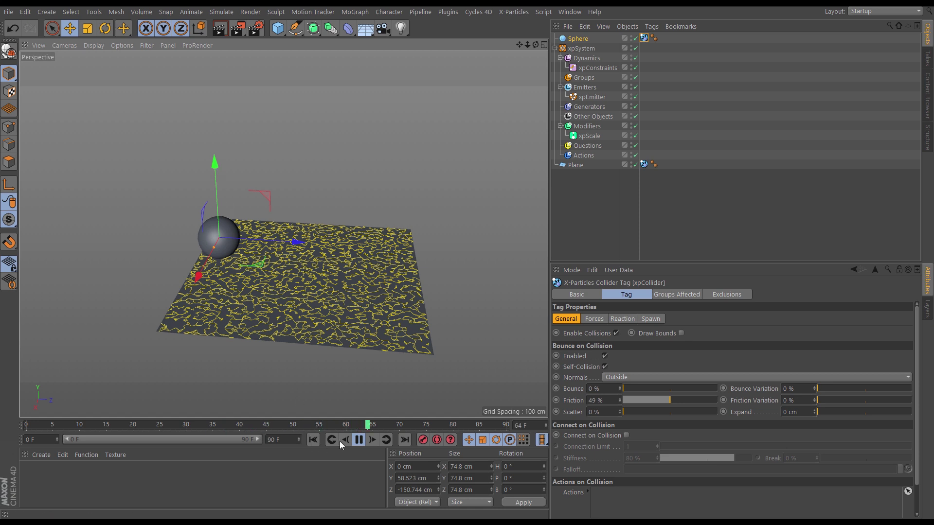
{"action": "key", "text": "F8"}
Set the project's end frame to 5000 and extend the preview range to the full timeline
{"action": "double_click", "coordinate": [277, 440]}
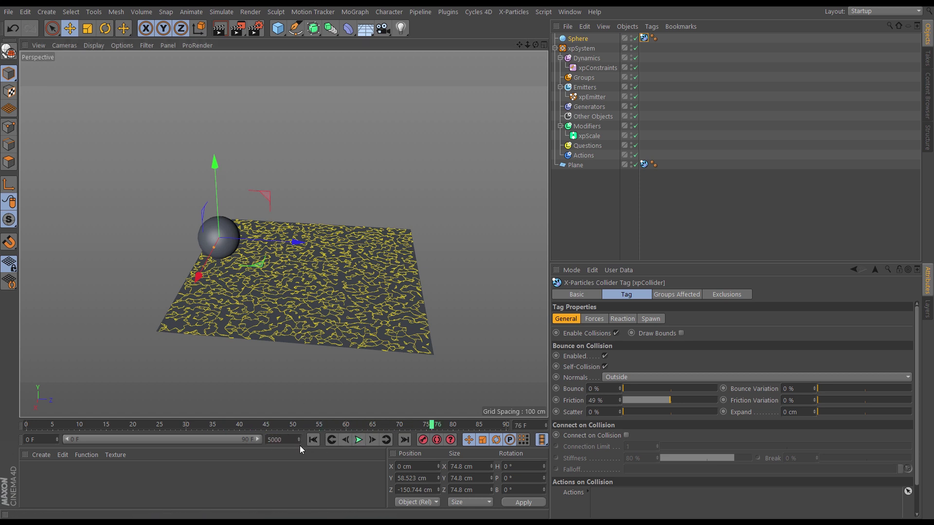
{"action": "type", "text": "5000"}
{"action": "key", "text": "Return"}
{"action": "left_click_drag", "start_coordinate": [80, 441], "coordinate": [154, 440]}
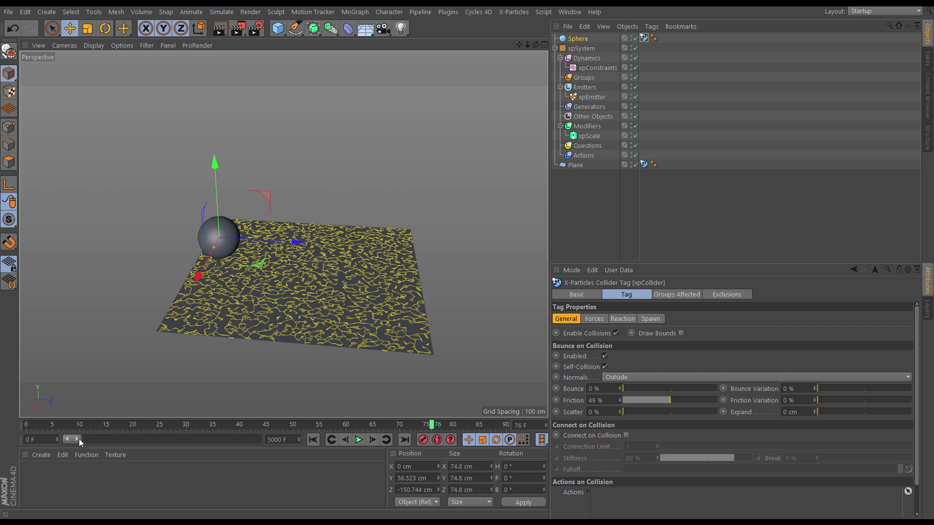
{"action": "double_click", "coordinate": [73, 440]}
Play the simulation from frame 0 and examine from several angles how the sphere collides with the particles on the plane
{"action": "left_click", "coordinate": [313, 440]}
{"action": "left_click", "coordinate": [358, 439]}
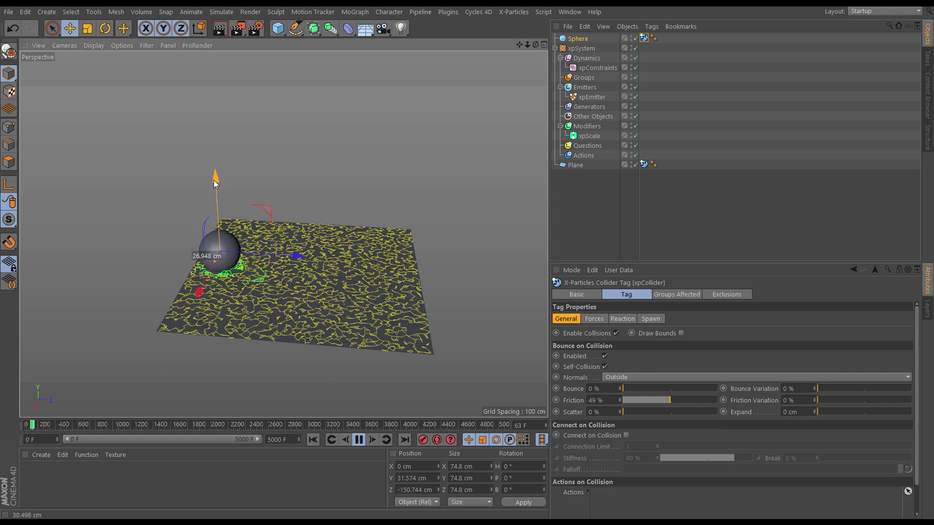
{"action": "left_click_drag", "start_coordinate": [289, 287], "coordinate": [337, 344], "text": "alt"}
{"action": "key", "text": "F8"}
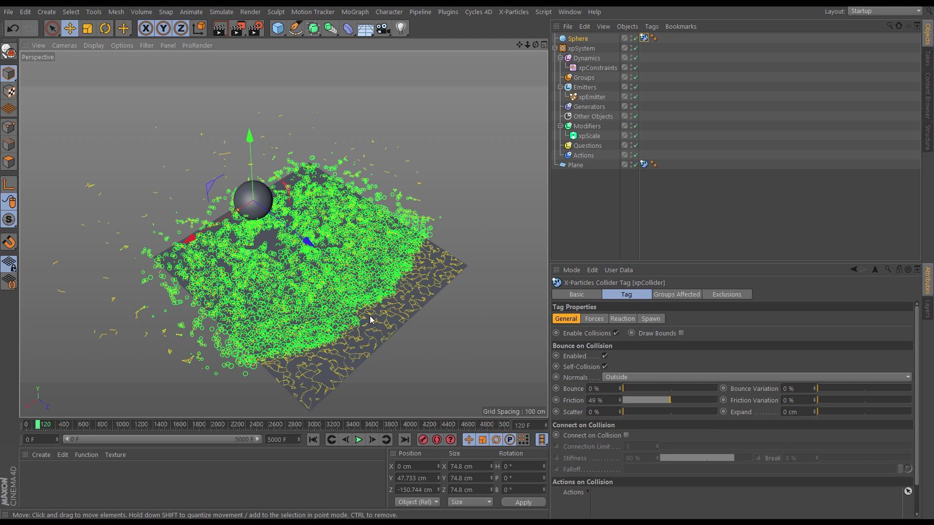
{"action": "left_click_drag", "start_coordinate": [340, 324], "coordinate": [432, 302], "text": "alt"}
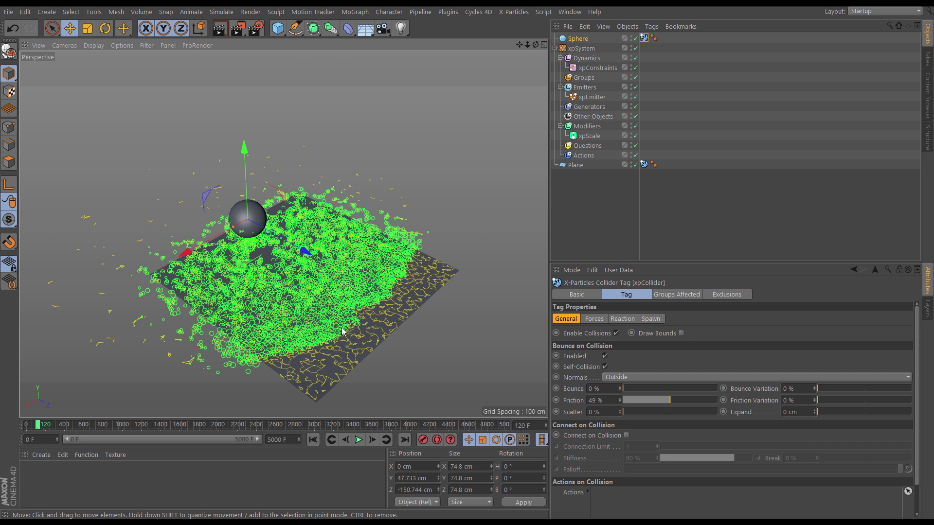
Replay the simulation from frame 0 and lower the sphere to about Y 42 cm so it touches the particles, and stop playback
{"action": "left_click", "coordinate": [313, 440]}
{"action": "left_click", "coordinate": [359, 440]}
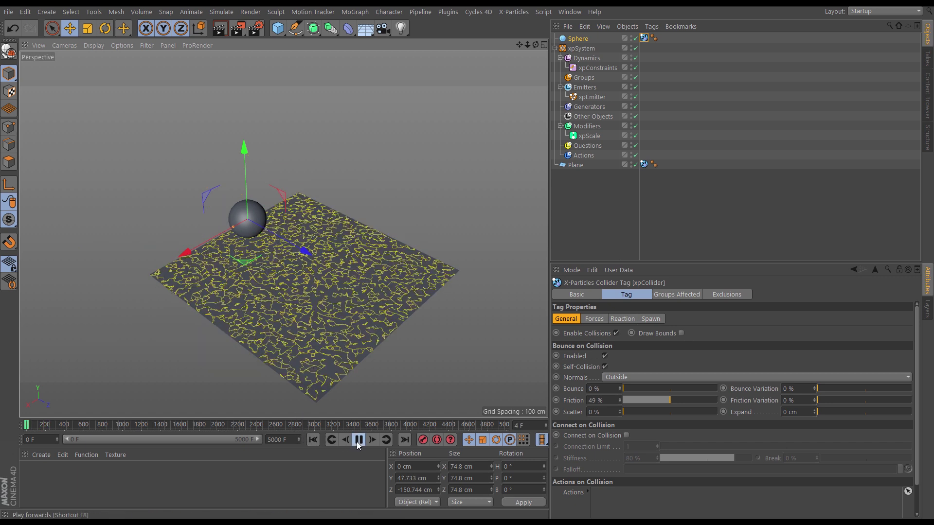
{"action": "left_click", "coordinate": [247, 217]}
{"action": "mouse_move", "coordinate": [244, 153]}
{"action": "left_mouse_down"}
{"action": "mouse_move", "coordinate": [240, 170]}
{"action": "mouse_move", "coordinate": [242, 154]}
{"action": "left_mouse_up"}
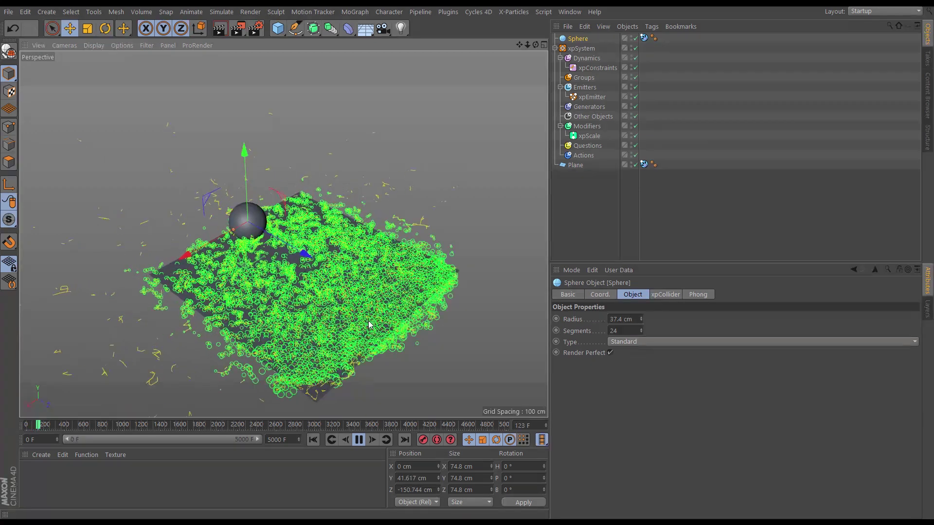
{"action": "left_click", "coordinate": [359, 440]}
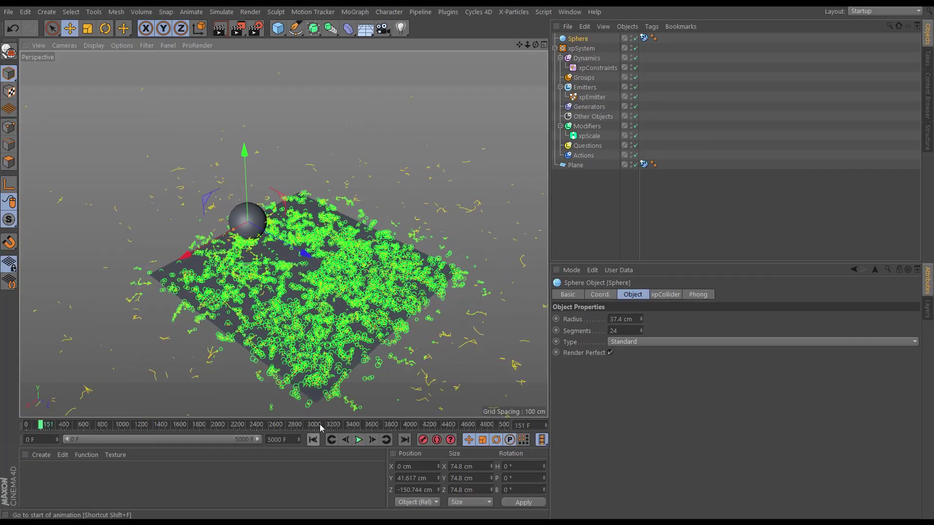
Rewind to frame 0, check the xpConstraints connections, and set the xpScale modifier's radius value to 4 cm
{"action": "left_click_drag", "start_coordinate": [351, 305], "coordinate": [333, 298], "text": "alt"}
{"action": "left_click", "coordinate": [313, 440]}
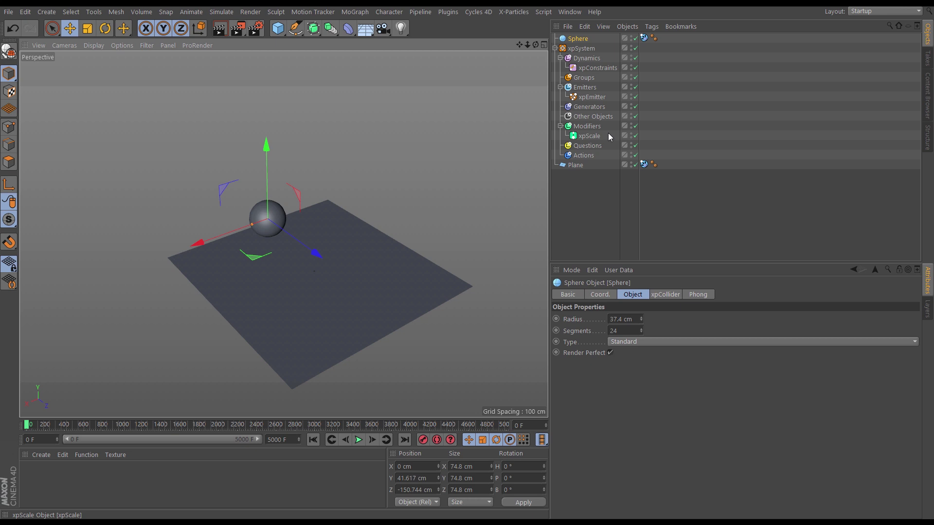
{"action": "left_click", "coordinate": [599, 68]}
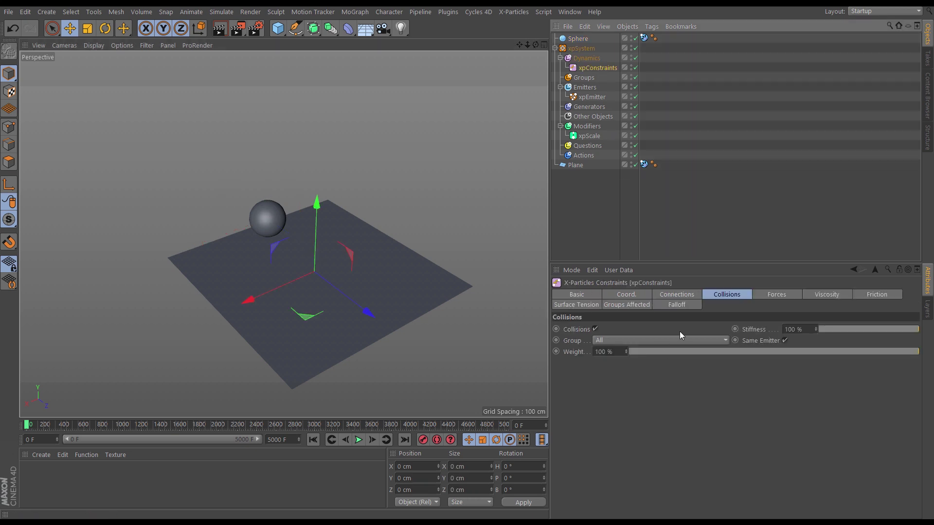
{"action": "left_click", "coordinate": [679, 295]}
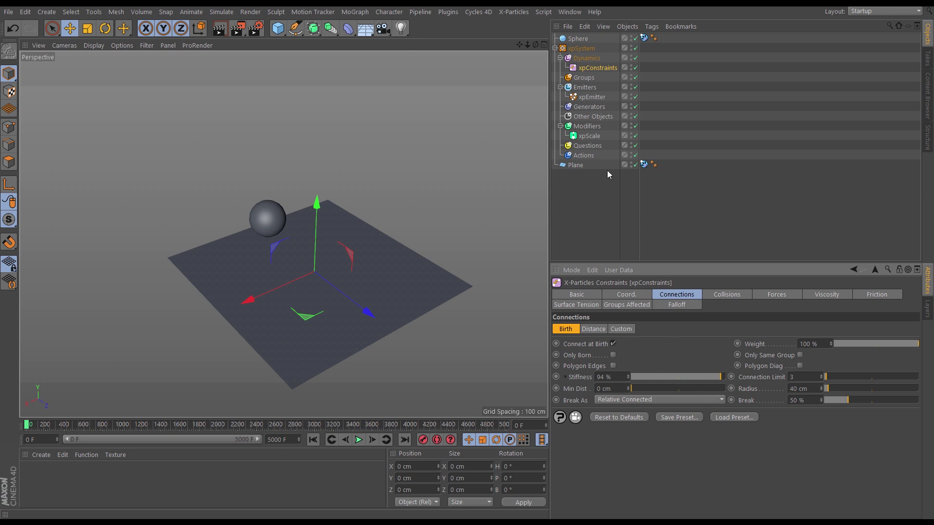
{"action": "left_click", "coordinate": [590, 136]}
{"action": "left_click", "coordinate": [674, 296]}
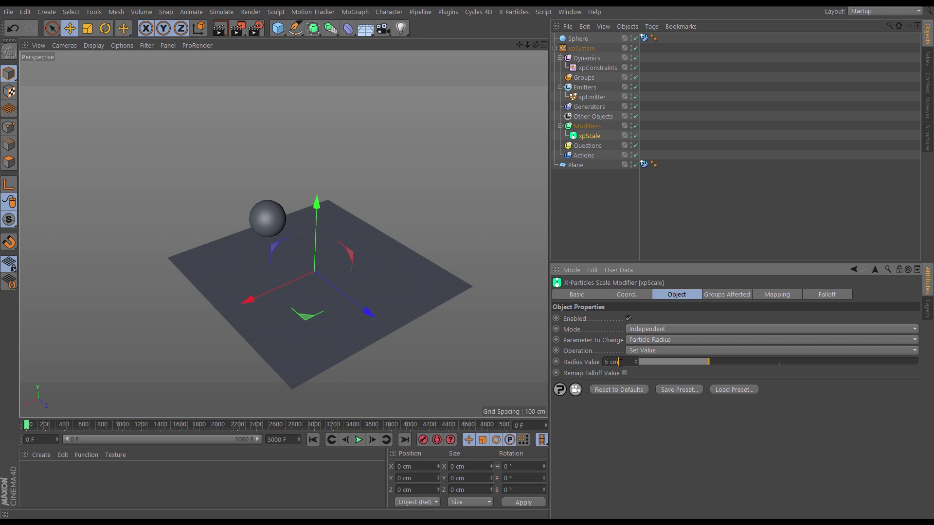
{"action": "type", "text": "4"}
{"action": "key", "text": "Return"}
Play the simulation and lower the sphere to about Y 27 cm into the particles
{"action": "left_click", "coordinate": [359, 439]}
{"action": "left_click", "coordinate": [281, 205]}
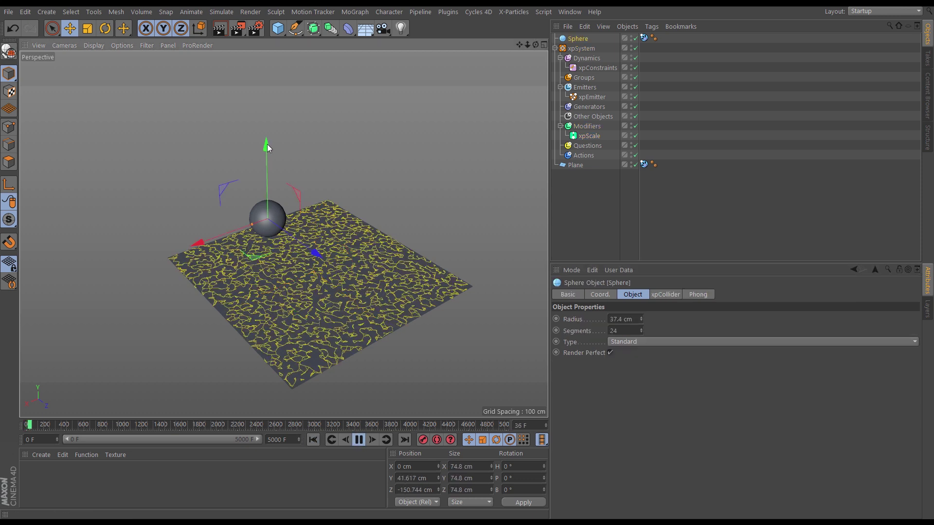
{"action": "left_click_drag", "start_coordinate": [268, 148], "coordinate": [268, 156]}
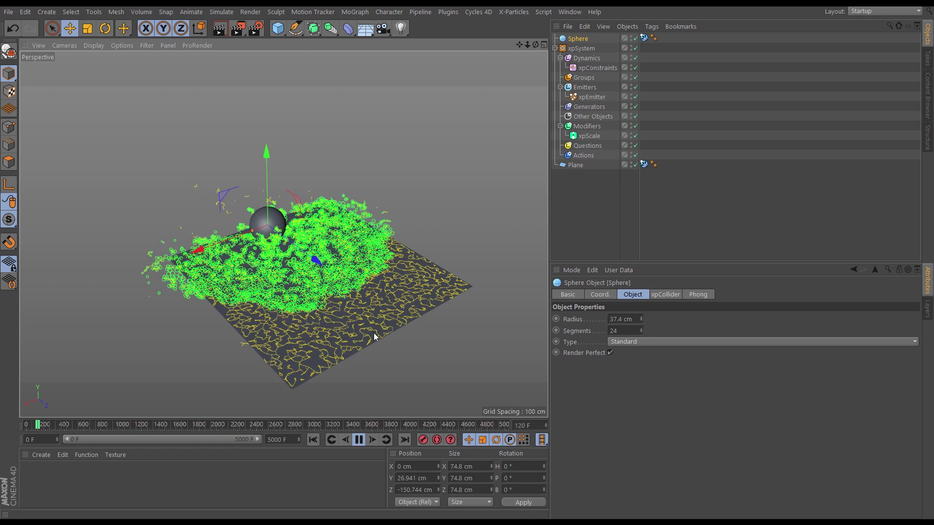
Reduce the collision stiffness of xpConstraints to 37 %
{"action": "left_click", "coordinate": [601, 67]}
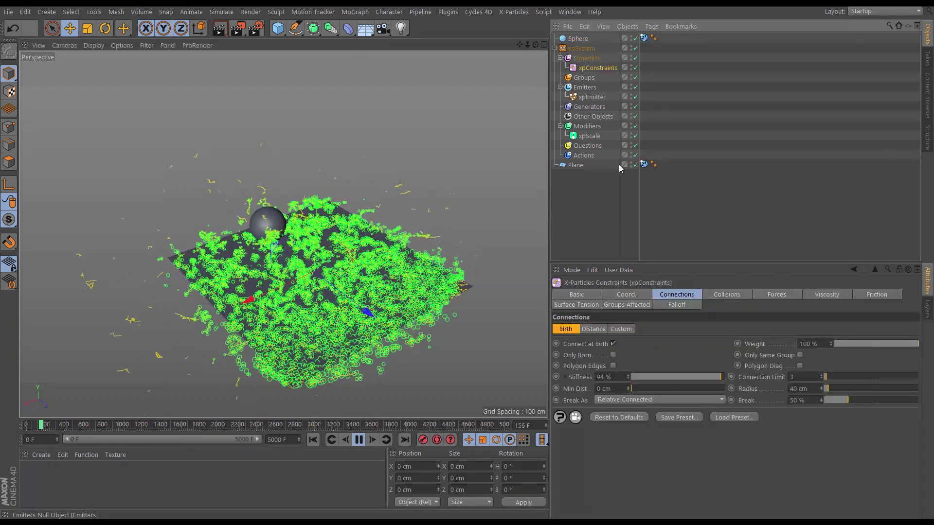
{"action": "left_click", "coordinate": [715, 295]}
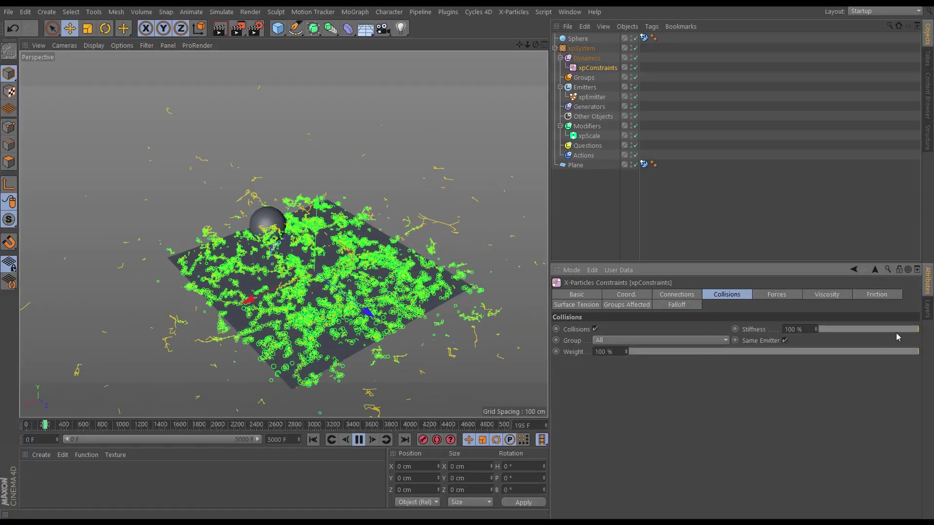
{"action": "left_click_drag", "start_coordinate": [896, 334], "coordinate": [857, 335]}
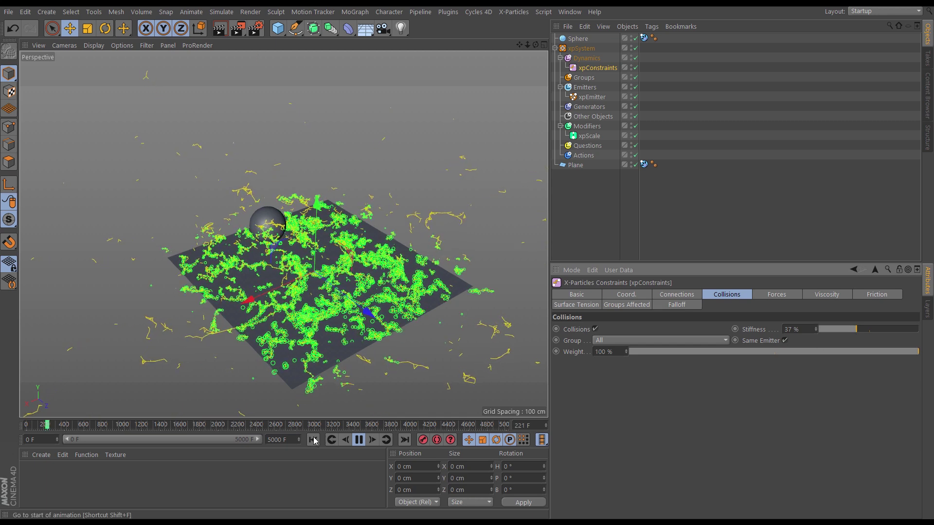
Replay the simulation from frame 0, place the sphere at about Y 33 cm, and stop playback
{"action": "key", "text": "shift+f"}
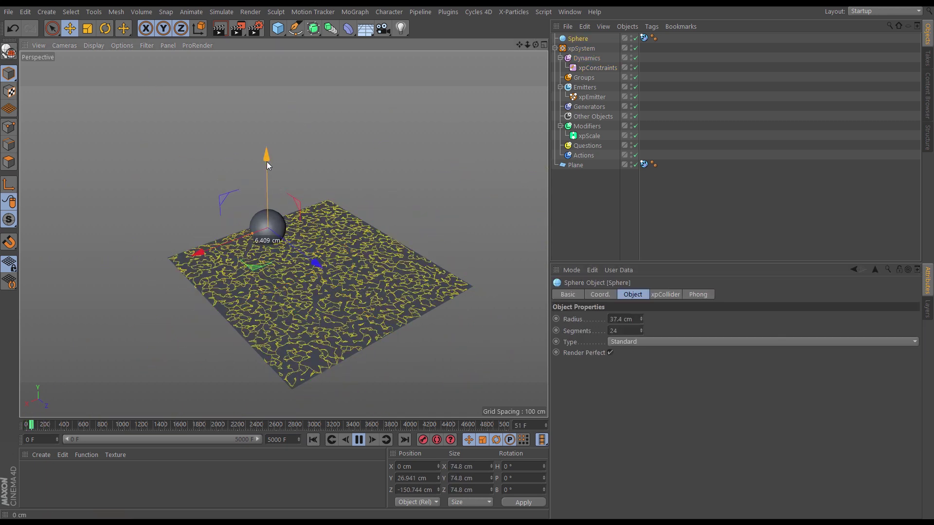
{"action": "left_click_drag", "start_coordinate": [267, 164], "coordinate": [270, 159]}
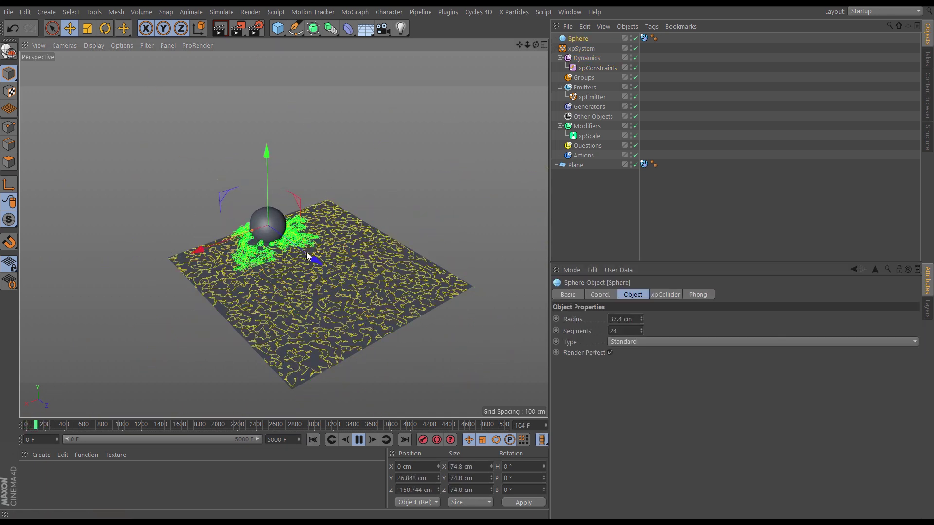
{"action": "left_click_drag", "start_coordinate": [309, 261], "coordinate": [298, 290], "text": "alt"}
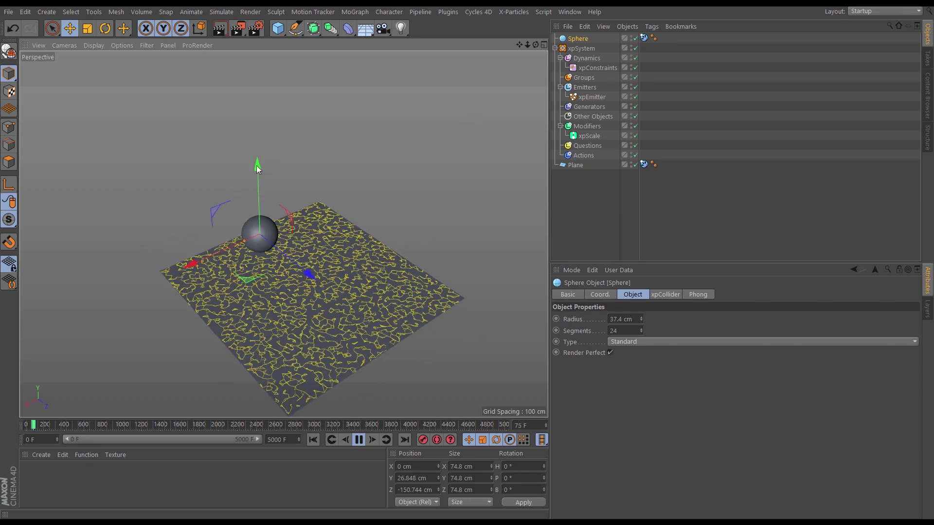
{"action": "left_click_drag", "start_coordinate": [256, 165], "coordinate": [257, 157]}
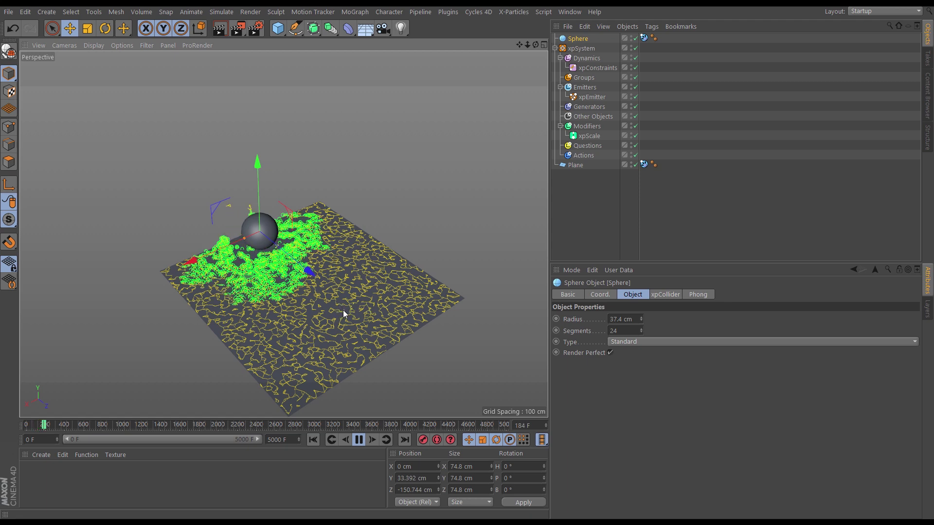
{"action": "left_click", "coordinate": [359, 439]}
{"action": "left_click_drag", "start_coordinate": [388, 288], "coordinate": [279, 309], "text": "alt"}
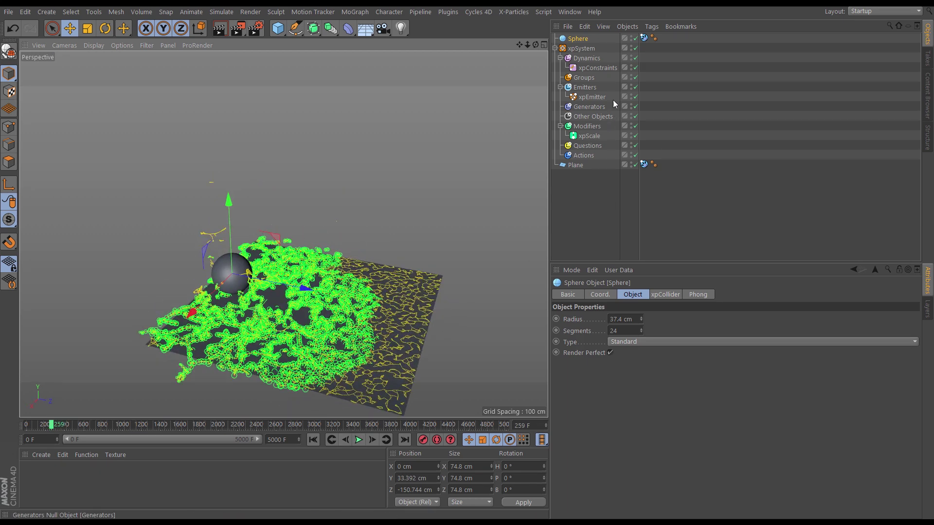
Move the end point of xpScale's radius mapping curve to about X 0.39, Y 0.02 and return to frame 0
{"action": "left_click", "coordinate": [591, 132]}
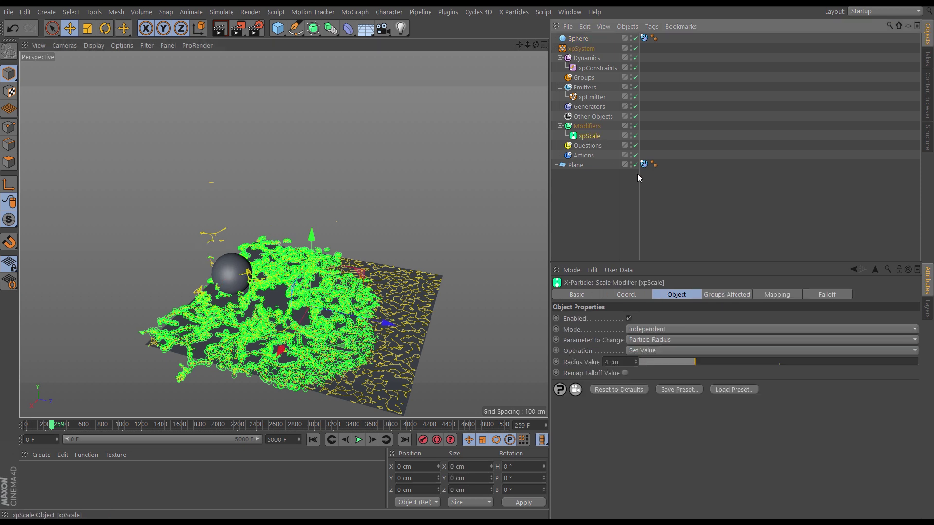
{"action": "left_click", "coordinate": [778, 296]}
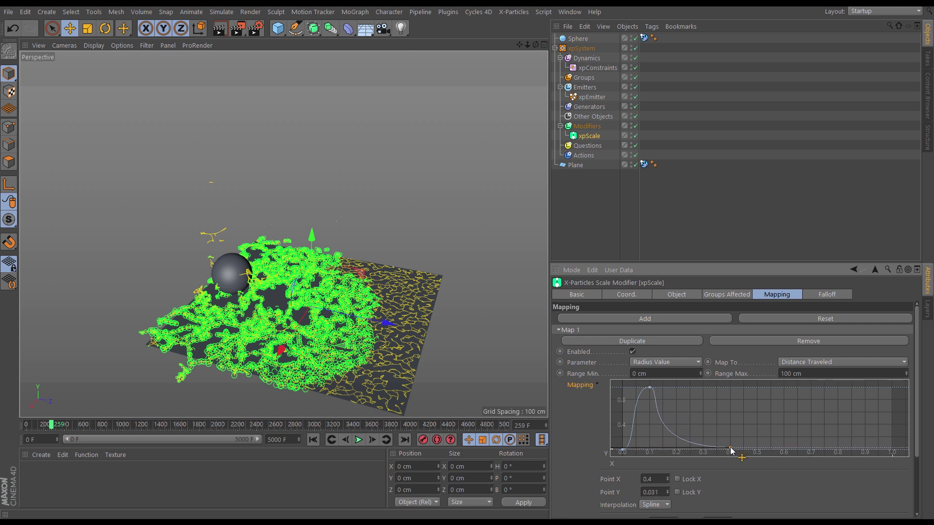
{"action": "left_click", "coordinate": [313, 439]}
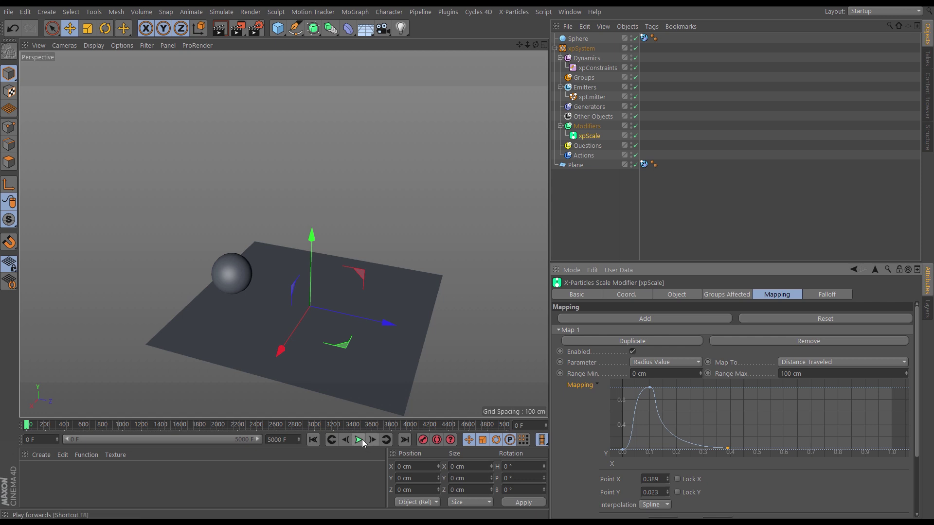
Play the simulation, lower the sphere to about Y 21 cm, and examine the particle spread from several angles
{"action": "left_click", "coordinate": [359, 440]}
{"action": "left_click", "coordinate": [238, 273]}
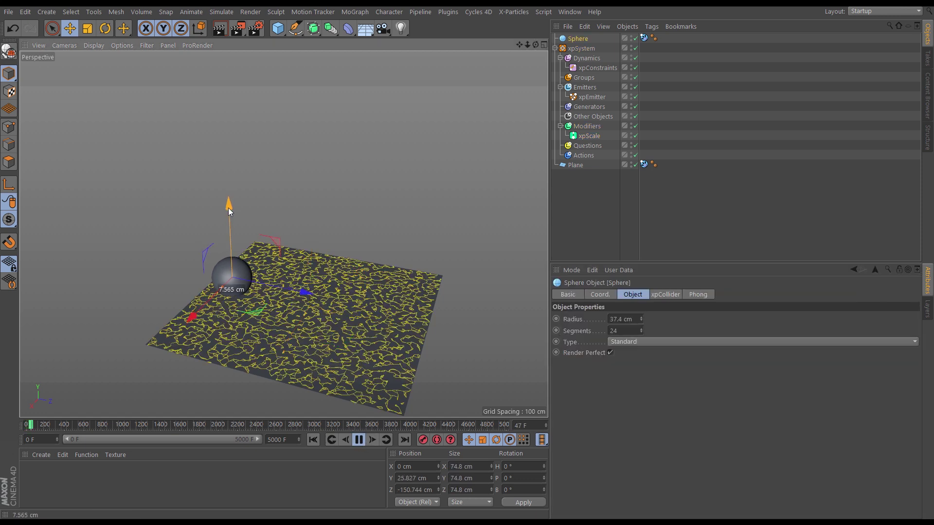
{"action": "left_click_drag", "start_coordinate": [228, 208], "coordinate": [230, 211]}
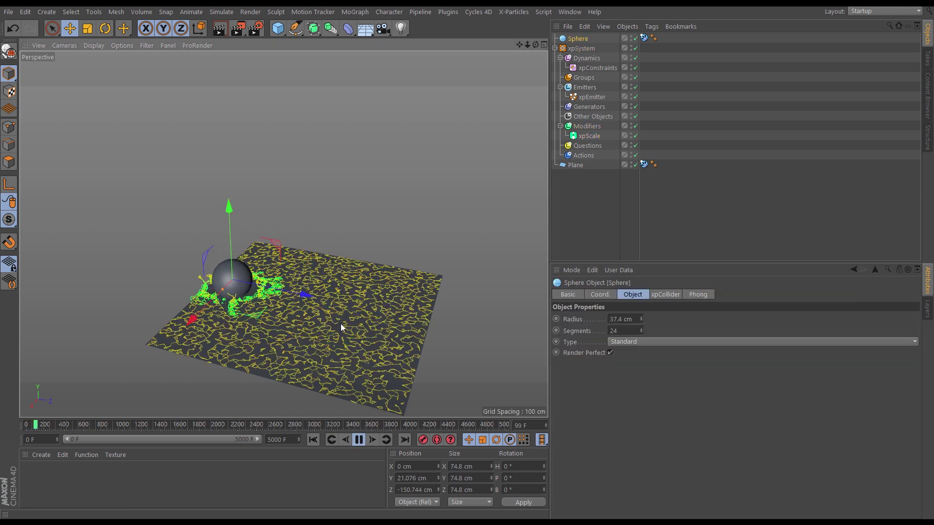
{"action": "mouse_move", "coordinate": [328, 319]}
{"action": "left_mouse_down", "text": "alt"}
{"action": "mouse_move", "coordinate": [272, 334]}
{"action": "mouse_move", "coordinate": [327, 328]}
{"action": "left_mouse_up", "text": "alt"}
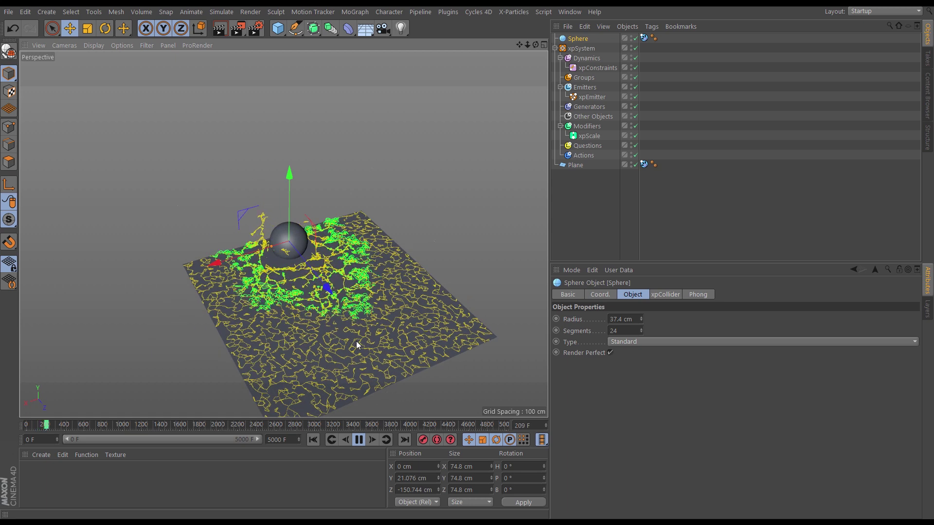
{"action": "left_click_drag", "start_coordinate": [407, 320], "coordinate": [386, 325], "text": "alt"}
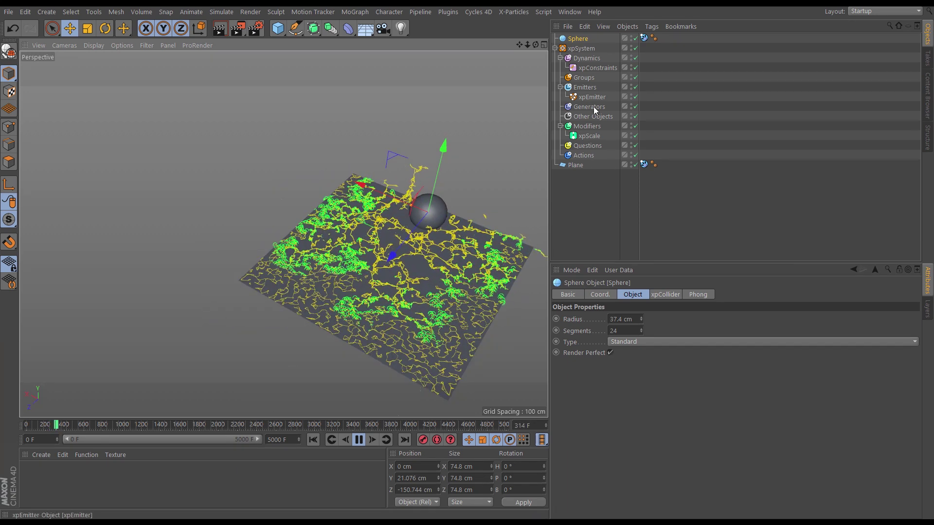
Set the xpScale modifier's radius value to 6 cm
{"action": "left_click", "coordinate": [589, 136]}
{"action": "left_click", "coordinate": [676, 294]}
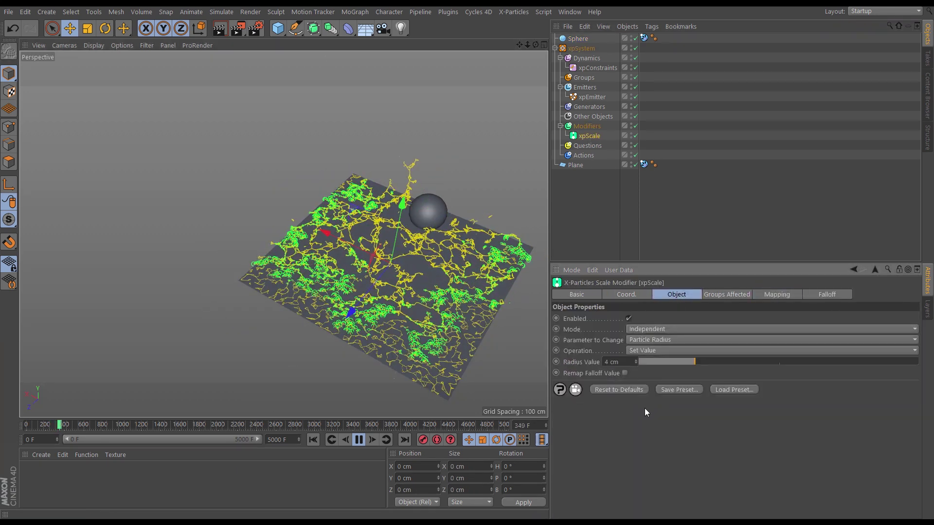
{"action": "double_click", "coordinate": [623, 361]}
{"action": "type", "text": "6"}
{"action": "key", "text": "Return"}
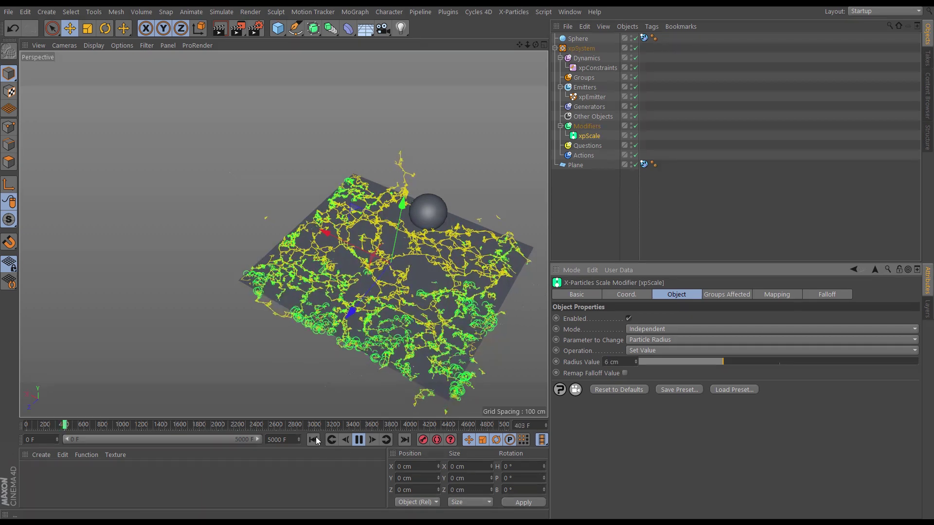
Restart the simulation from frame 0 and reposition the sphere vertically to about Y 39 cm
{"action": "left_click", "coordinate": [313, 440]}
{"action": "left_click", "coordinate": [441, 197]}
{"action": "left_click_drag", "start_coordinate": [444, 151], "coordinate": [446, 141]}
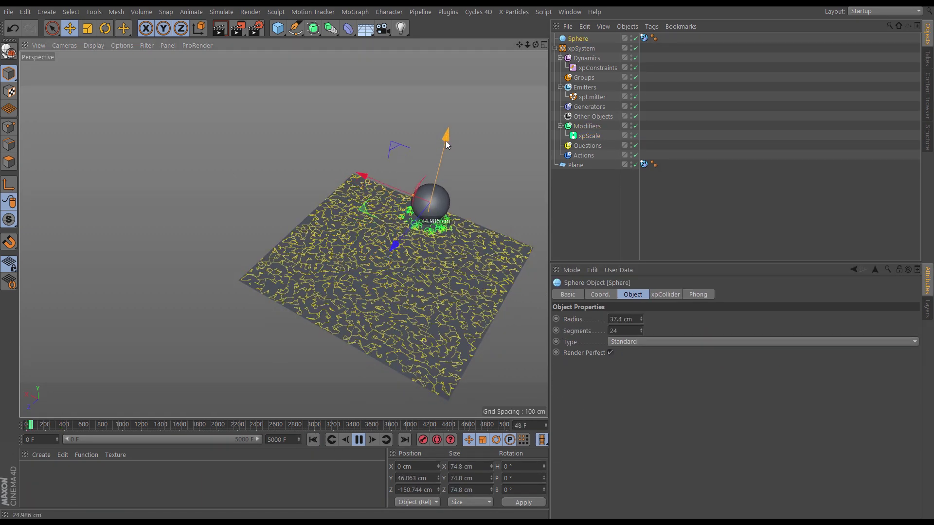
{"action": "left_click_drag", "start_coordinate": [433, 291], "coordinate": [464, 309], "text": "alt"}
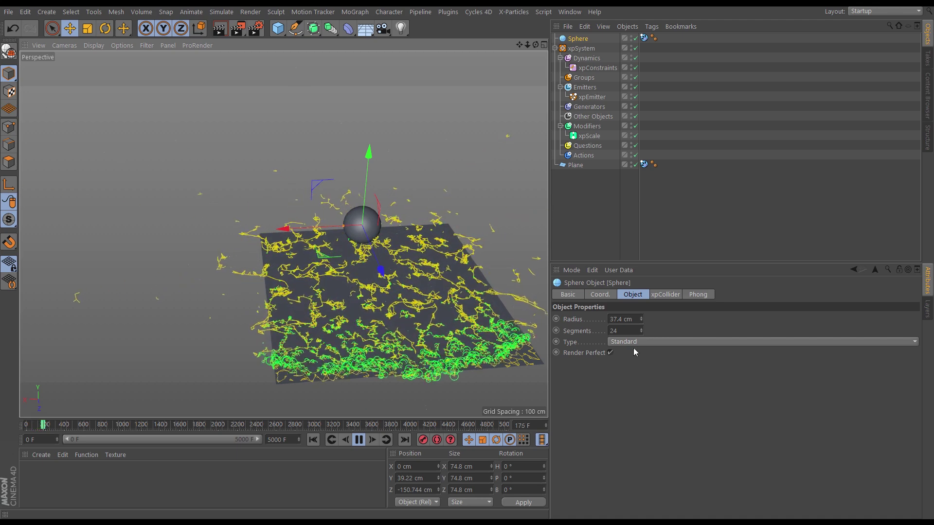
Set the xpScale modifier's radius value to 5 cm and restart the simulation from frame 0
{"action": "left_click", "coordinate": [589, 136]}
{"action": "left_click", "coordinate": [635, 363]}
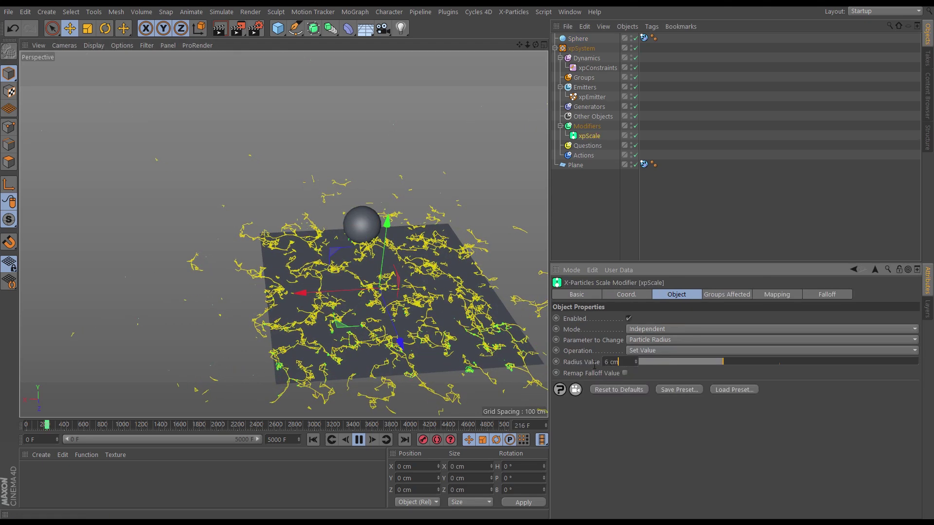
{"action": "left_click", "coordinate": [313, 439]}
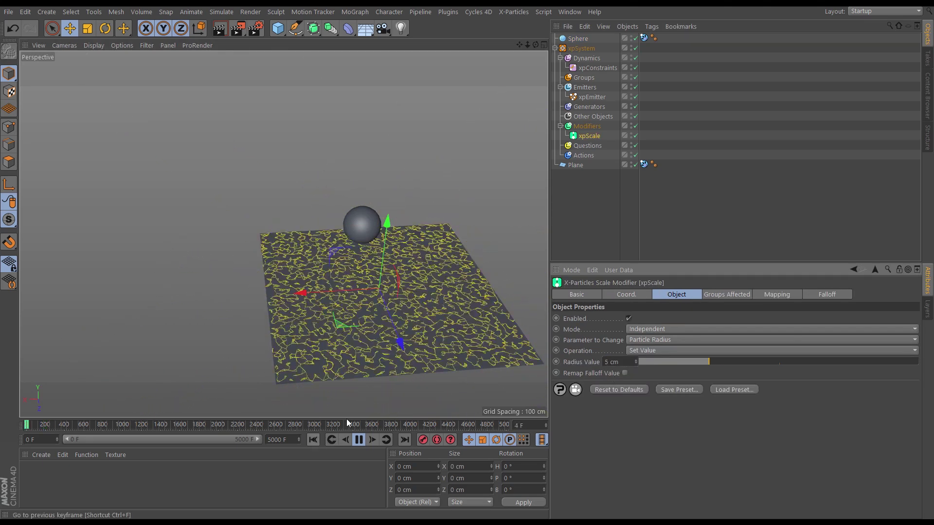
Lower the sphere to about Y 28 cm during playback, stop the simulation, and examine the particle network
{"action": "left_click_drag", "start_coordinate": [426, 293], "coordinate": [358, 238], "text": "alt"}
{"action": "left_click", "coordinate": [358, 238]}
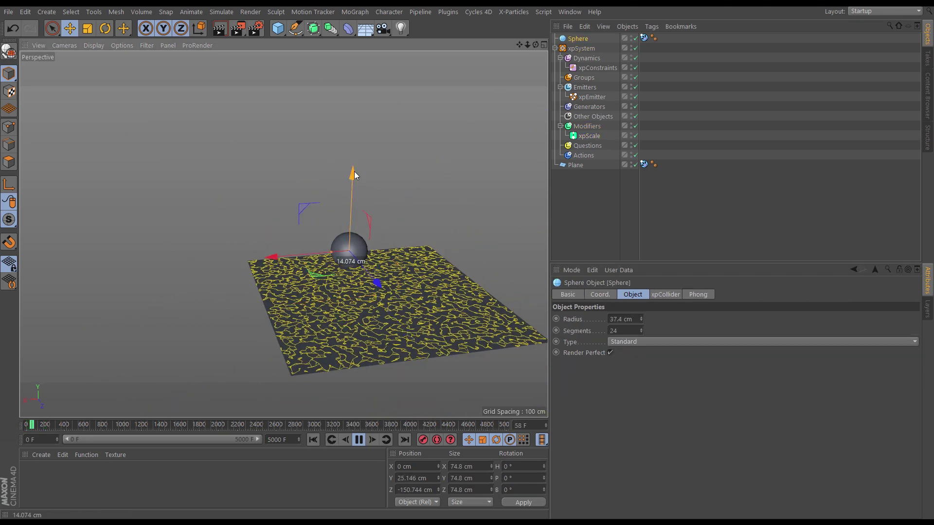
{"action": "left_click_drag", "start_coordinate": [416, 337], "coordinate": [447, 374], "text": "alt"}
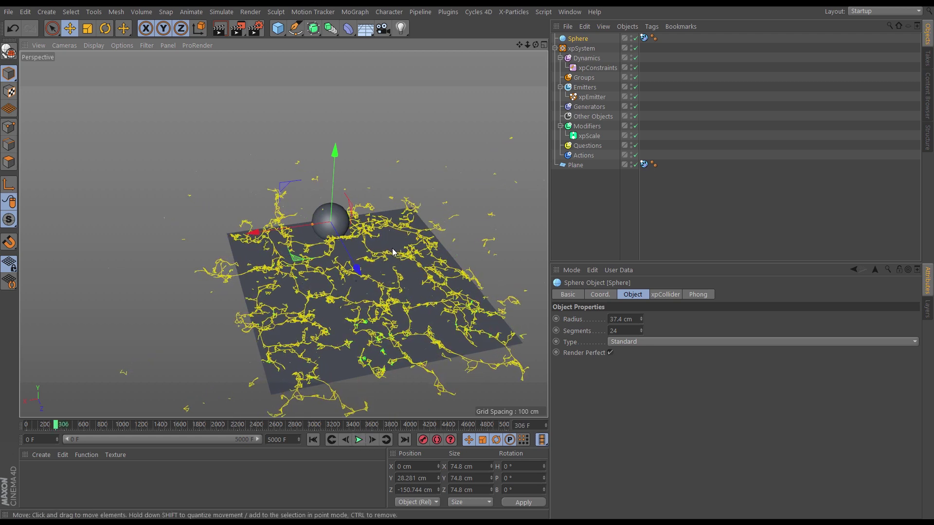
{"action": "left_click_drag", "start_coordinate": [393, 252], "coordinate": [428, 261], "text": "alt"}
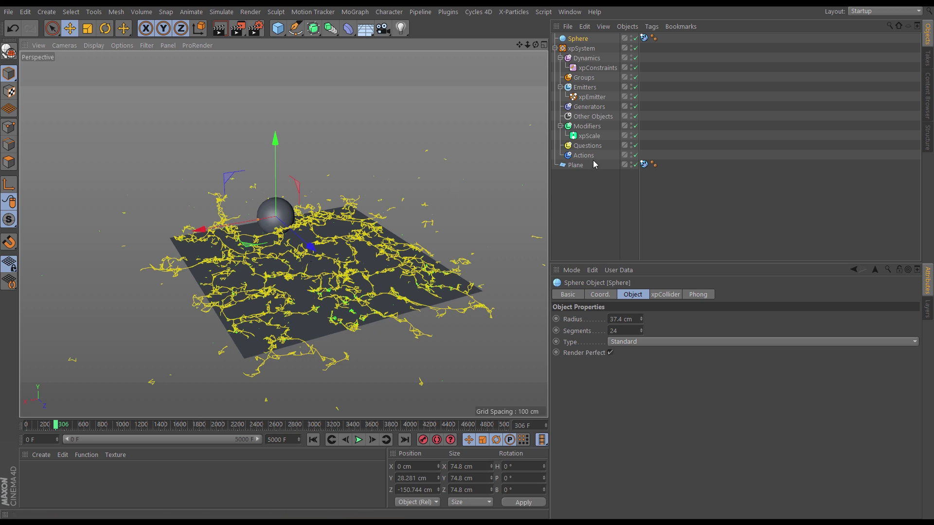
Add an xpGravity motion modifier to the X-Particles system
{"action": "left_click", "coordinate": [594, 128]}
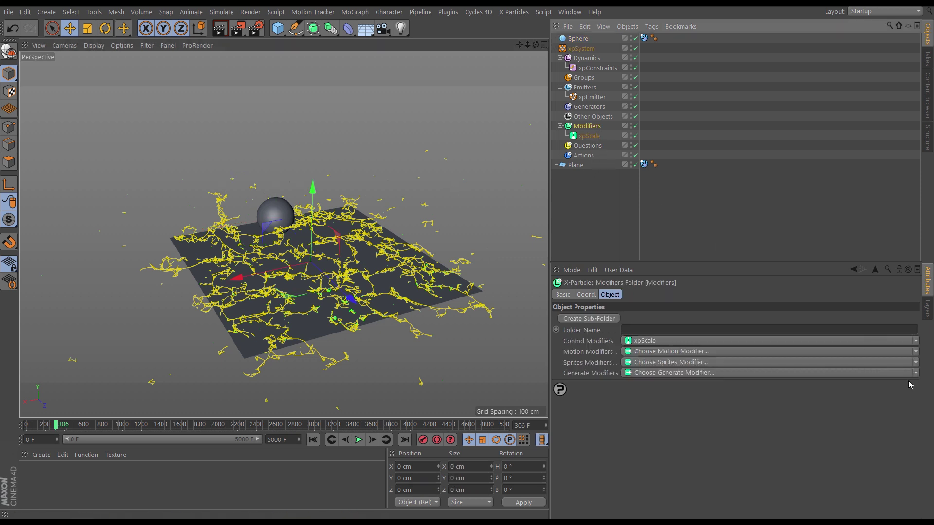
{"action": "left_click", "coordinate": [898, 352]}
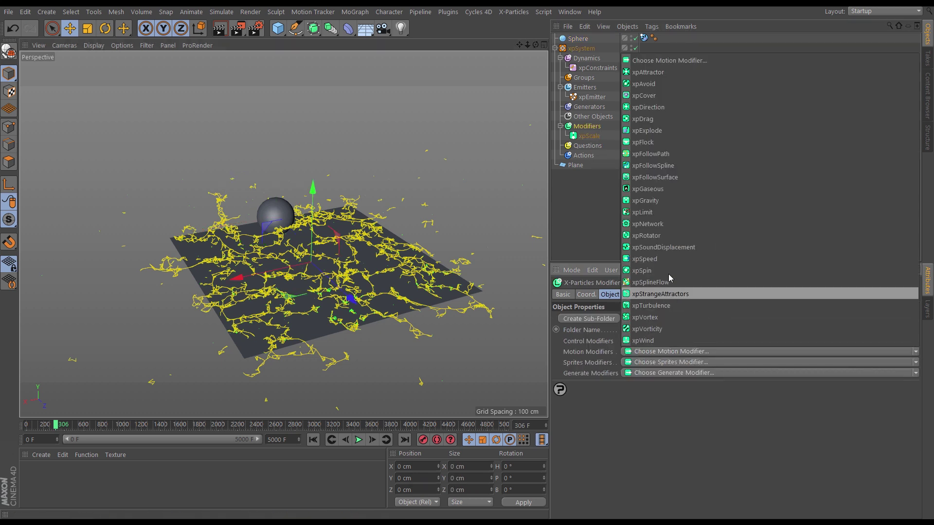
{"action": "left_click", "coordinate": [667, 200]}
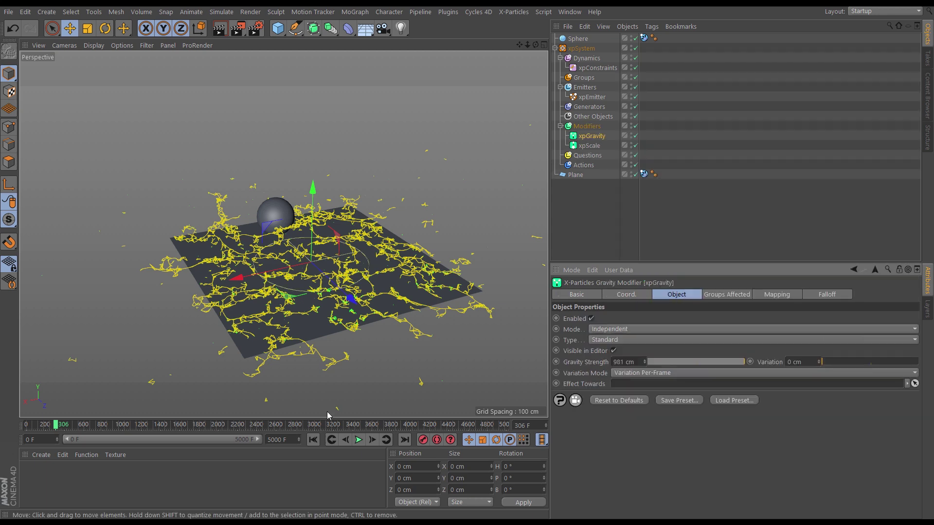
Replay the simulation from frame 0 with the sphere selected and examine how gravity affects the particles
{"action": "left_click", "coordinate": [314, 440]}
{"action": "left_click", "coordinate": [359, 439]}
{"action": "left_click", "coordinate": [277, 202]}
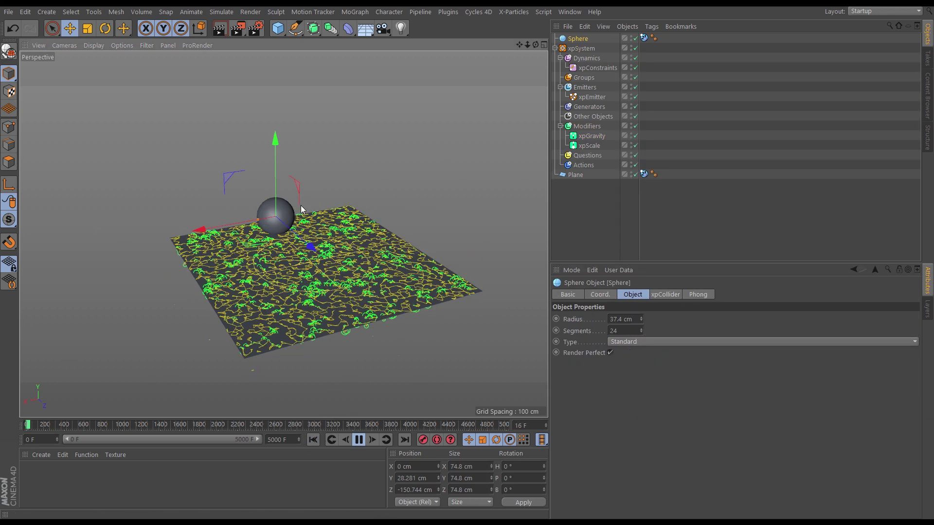
{"action": "left_click_drag", "start_coordinate": [350, 278], "coordinate": [363, 292], "text": "alt"}
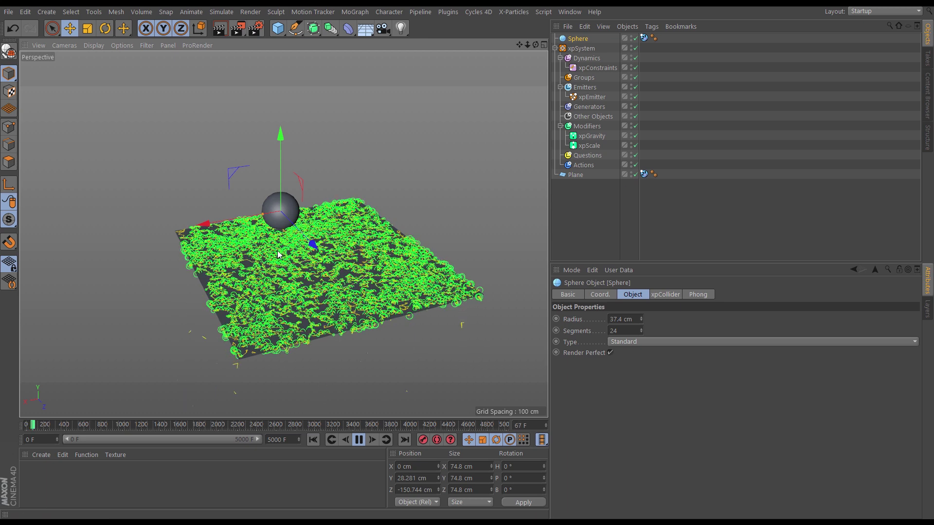
Replay the simulation from the start, examine the gravity-affected particles up close around the plane, and stop playback
{"action": "left_click", "coordinate": [331, 441]}
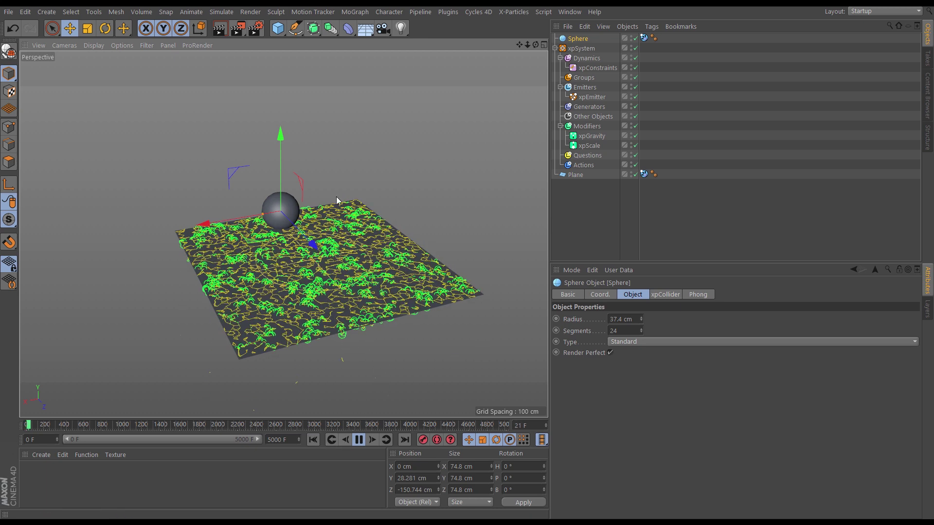
{"action": "scroll", "coordinate": [375, 291], "scroll_direction": "up", "scroll_amount": 5}
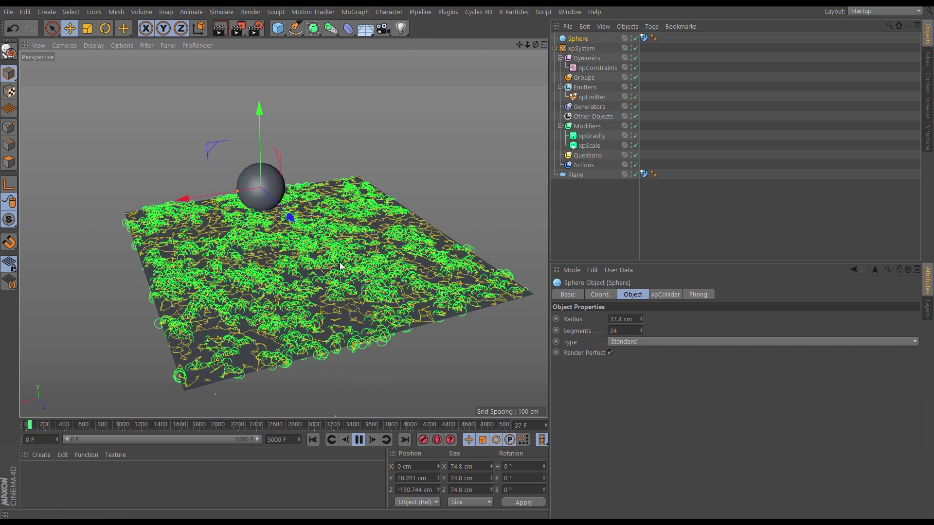
{"action": "left_click_drag", "start_coordinate": [376, 286], "coordinate": [390, 321], "text": "alt"}
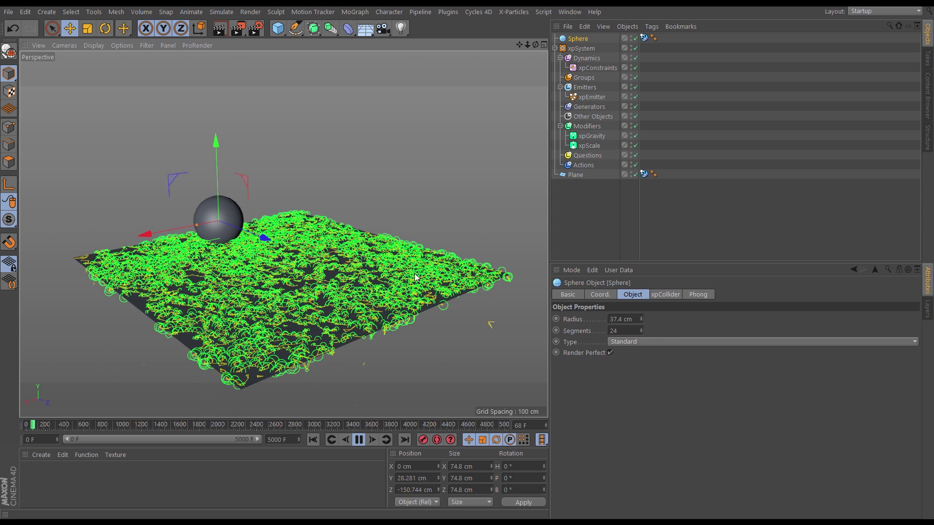
{"action": "left_click", "coordinate": [358, 440]}
Map xpGravity's Gravity Strength to Distance Traveled and add a curve point at about X 0.092, Y 1 for a steep early rise
{"action": "left_click", "coordinate": [593, 137]}
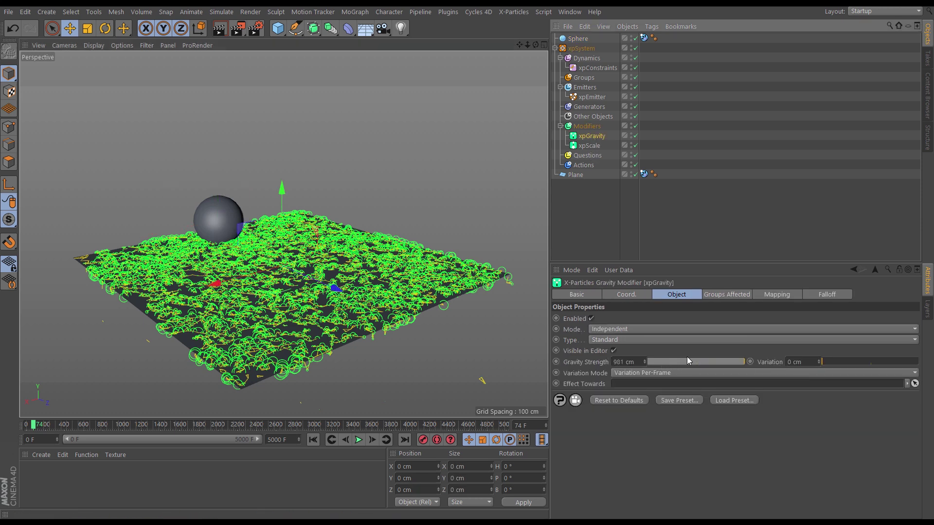
{"action": "left_click", "coordinate": [768, 295]}
{"action": "left_click", "coordinate": [659, 321]}
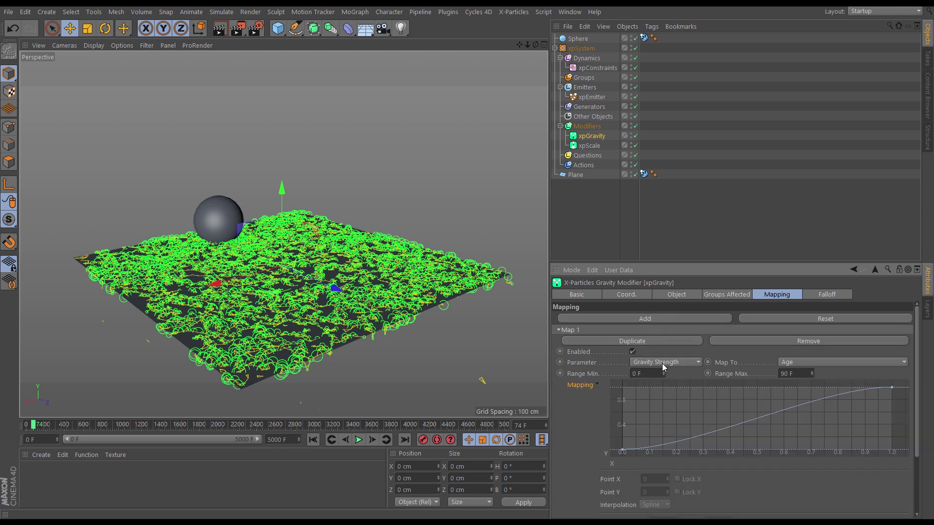
{"action": "left_click", "coordinate": [791, 365]}
{"action": "left_click", "coordinate": [810, 191]}
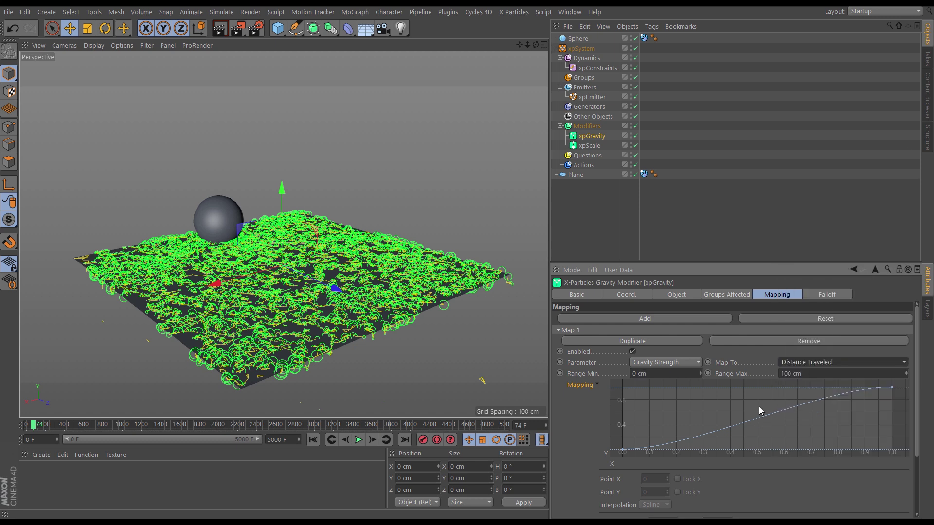
{"action": "left_click", "coordinate": [701, 434], "text": "ctrl"}
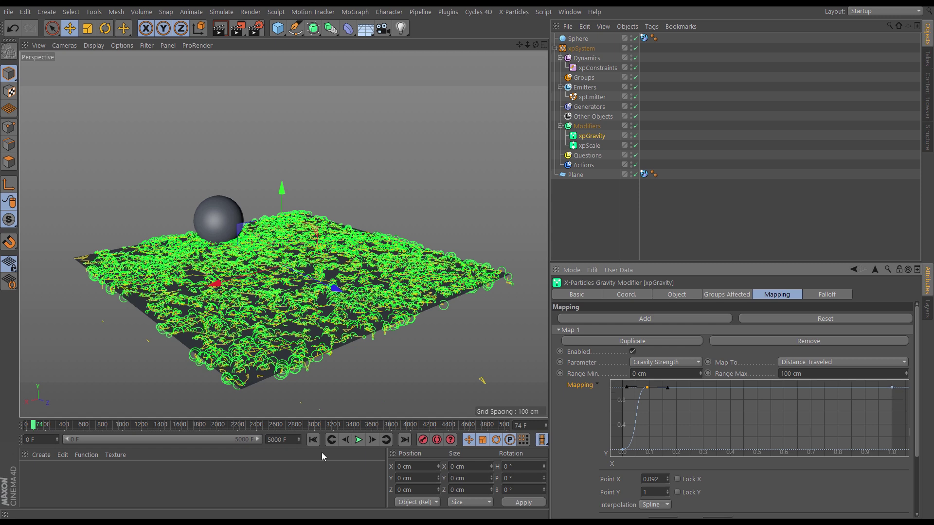
Replay the simulation from frame 0, move the sphere to about Y 33 cm, and stop to examine the mapped gravity's effect
{"action": "left_click", "coordinate": [313, 440]}
{"action": "left_click", "coordinate": [358, 440]}
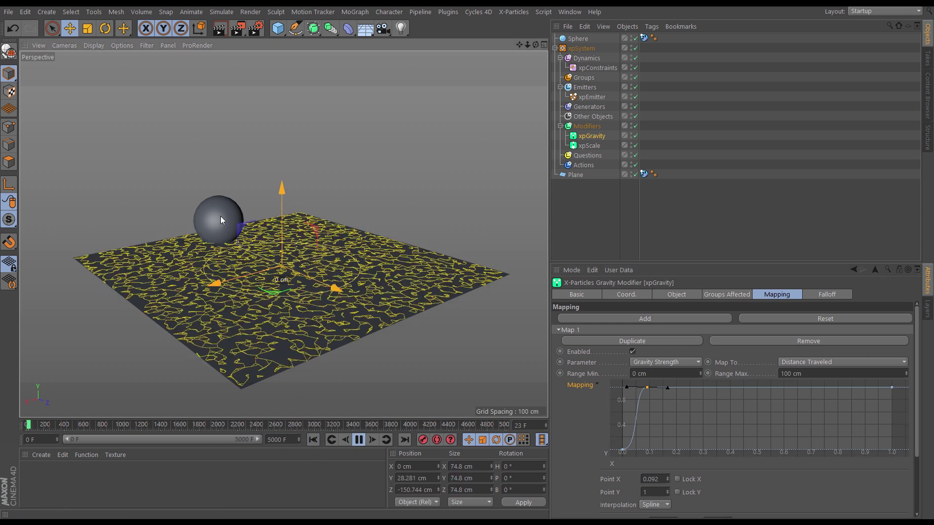
{"action": "left_click", "coordinate": [220, 216]}
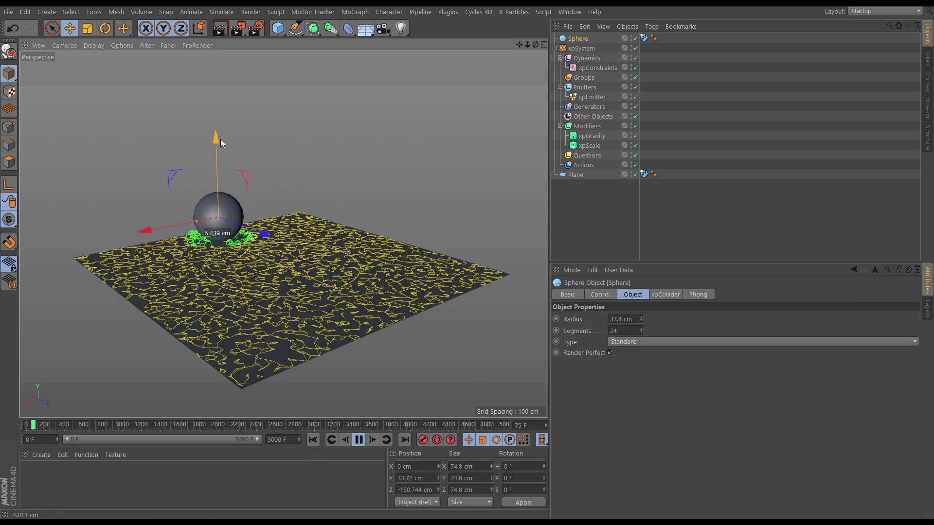
{"action": "left_click_drag", "start_coordinate": [293, 255], "coordinate": [302, 221], "text": "alt"}
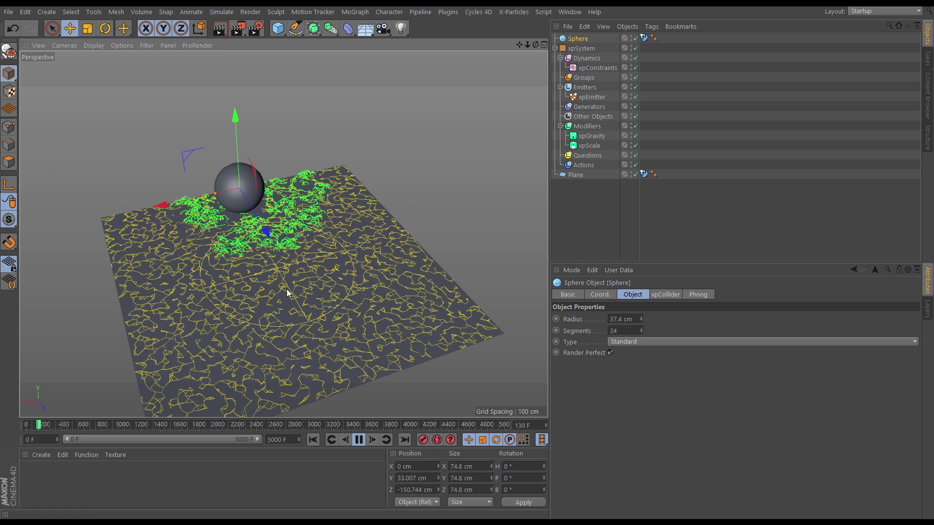
{"action": "left_click", "coordinate": [356, 439]}
{"action": "left_click_drag", "start_coordinate": [359, 273], "coordinate": [340, 288], "text": "alt"}
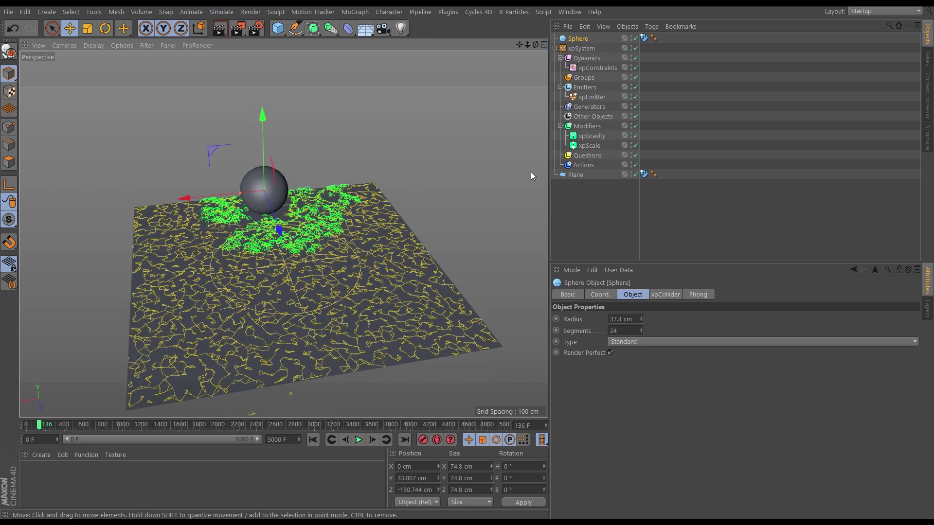
Set the xpScale modifier's radius value to 8 cm and restart the simulation from frame 0
{"action": "left_click", "coordinate": [590, 145]}
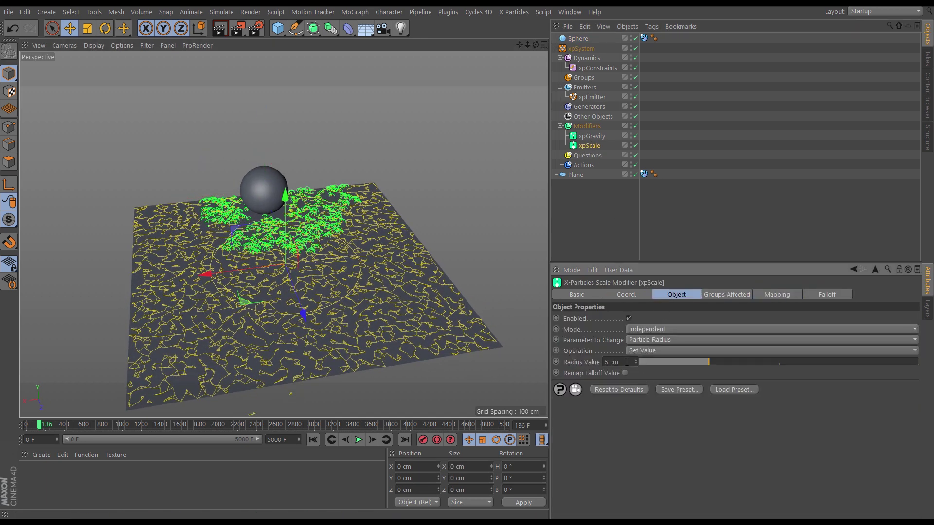
{"action": "type", "text": "8"}
{"action": "key", "text": "Return"}
{"action": "left_click", "coordinate": [317, 439]}
{"action": "left_click", "coordinate": [359, 440]}
Lower the sphere to about Y 14 cm during playback, stop the simulation, and examine the spreading ring of enlarged particles
{"action": "left_click", "coordinate": [262, 182]}
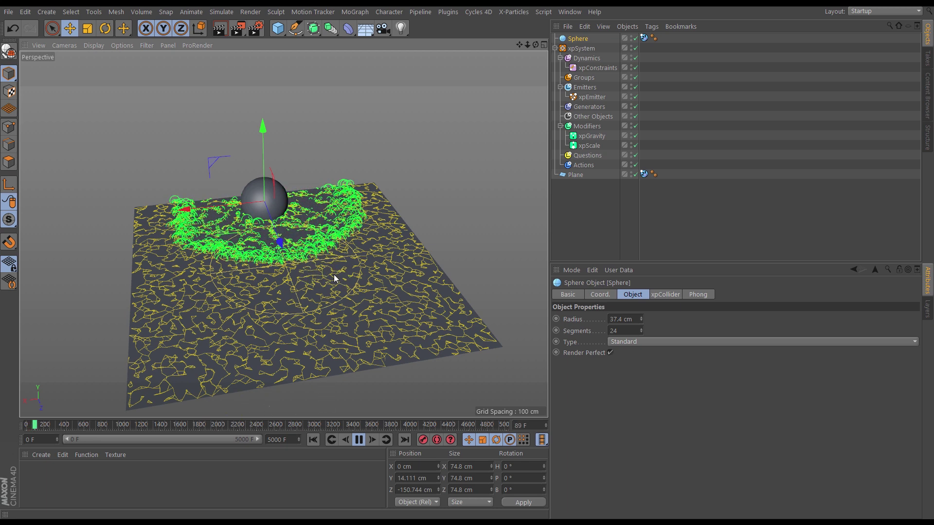
{"action": "left_click_drag", "start_coordinate": [334, 278], "coordinate": [345, 299], "text": "alt"}
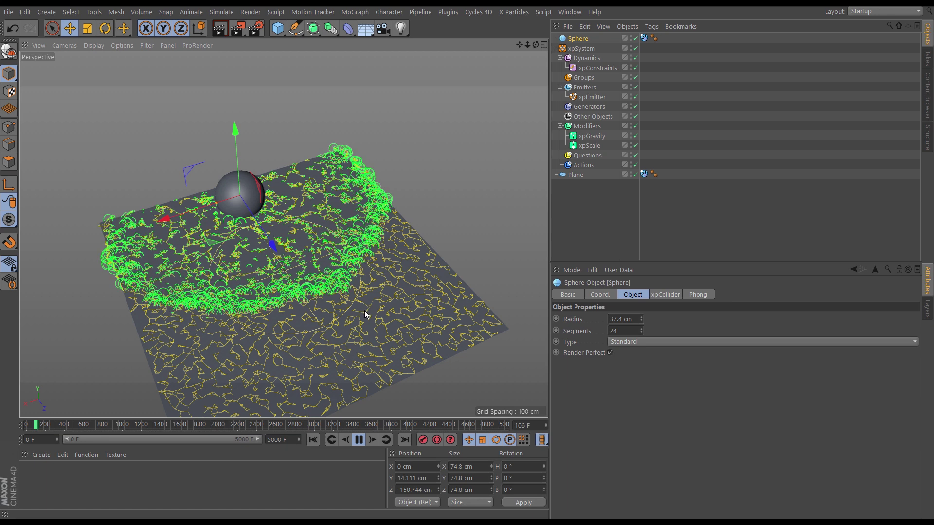
{"action": "left_click", "coordinate": [358, 440]}
{"action": "left_click_drag", "start_coordinate": [326, 250], "coordinate": [446, 210], "text": "alt"}
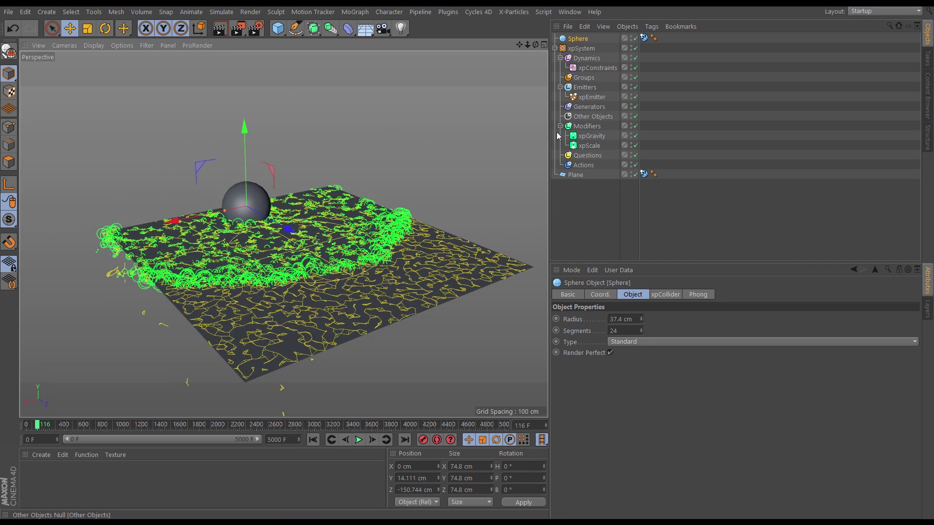
Disable the Gravity Strength map in the xpGravity modifier and replay the simulation from frame 0
{"action": "left_click", "coordinate": [591, 136]}
{"action": "left_click", "coordinate": [773, 295]}
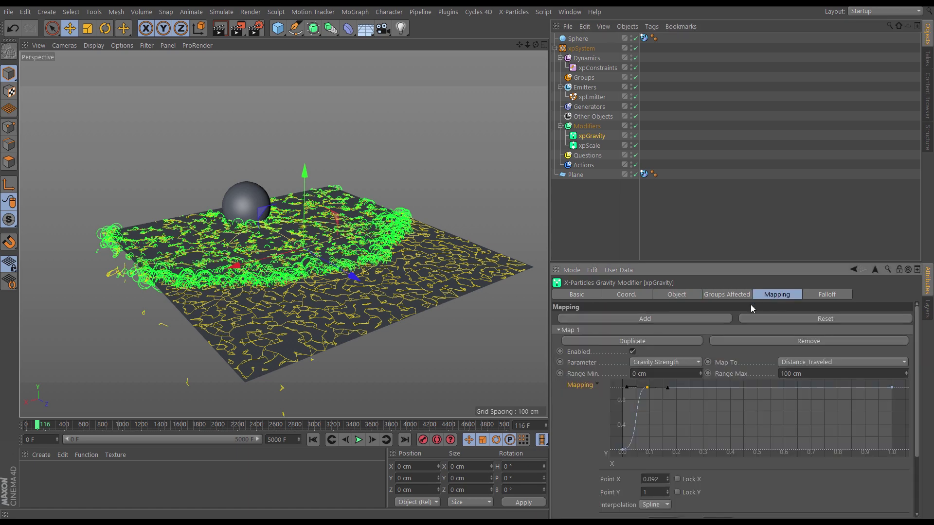
{"action": "left_click", "coordinate": [632, 351]}
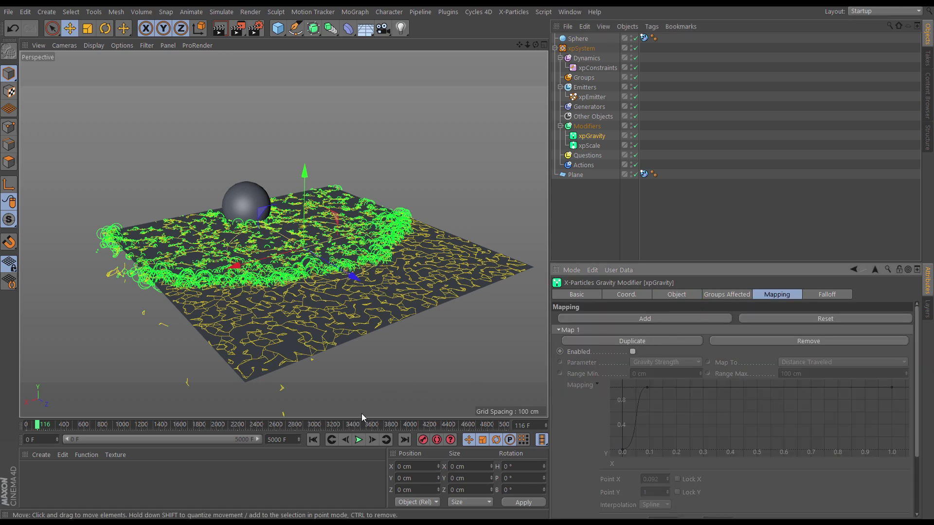
{"action": "left_click", "coordinate": [313, 441]}
{"action": "left_click", "coordinate": [358, 439]}
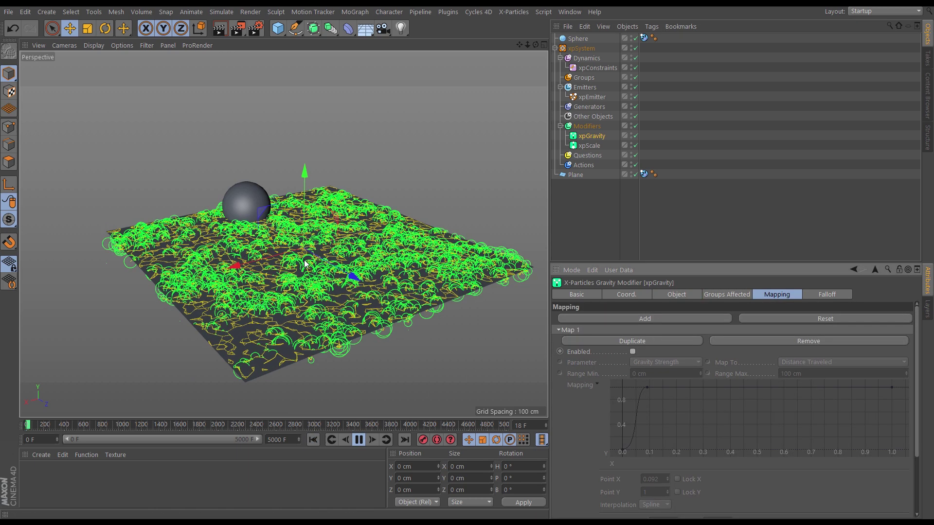
Raise the sphere to about Y 68 cm and disable the xpGravity modifier
{"action": "left_click", "coordinate": [237, 189]}
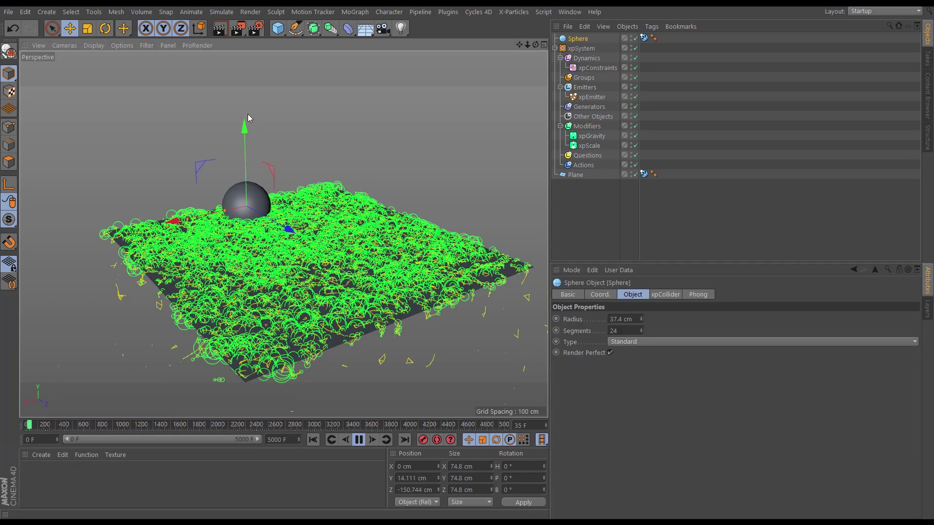
{"action": "left_click_drag", "start_coordinate": [250, 146], "coordinate": [251, 99]}
{"action": "left_click", "coordinate": [635, 136]}
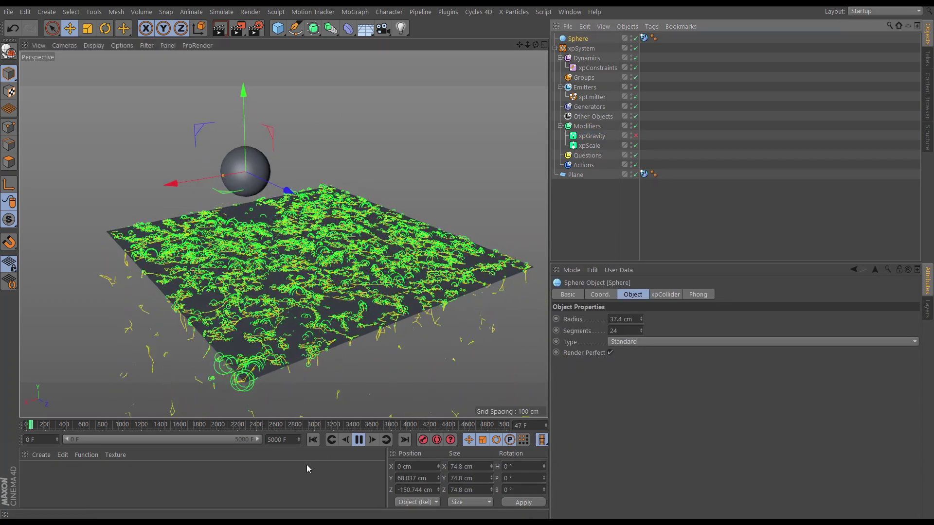
Replay the simulation from frame 0 without gravity, lower the sphere to about Y 48 cm, and stop playback after examining the particles
{"action": "left_click", "coordinate": [314, 440]}
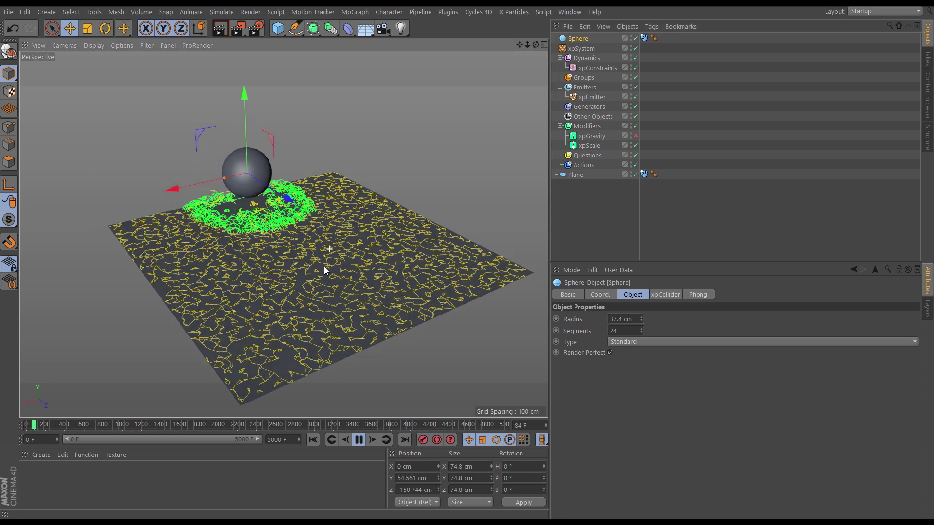
{"action": "left_click_drag", "start_coordinate": [324, 267], "coordinate": [302, 298], "text": "alt"}
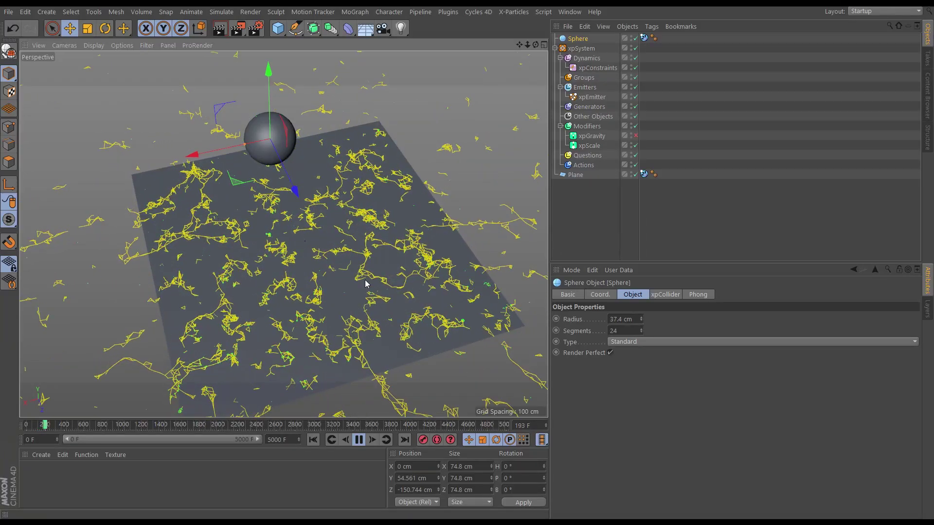
{"action": "scroll", "coordinate": [296, 203], "scroll_direction": "down", "scroll_amount": 4}
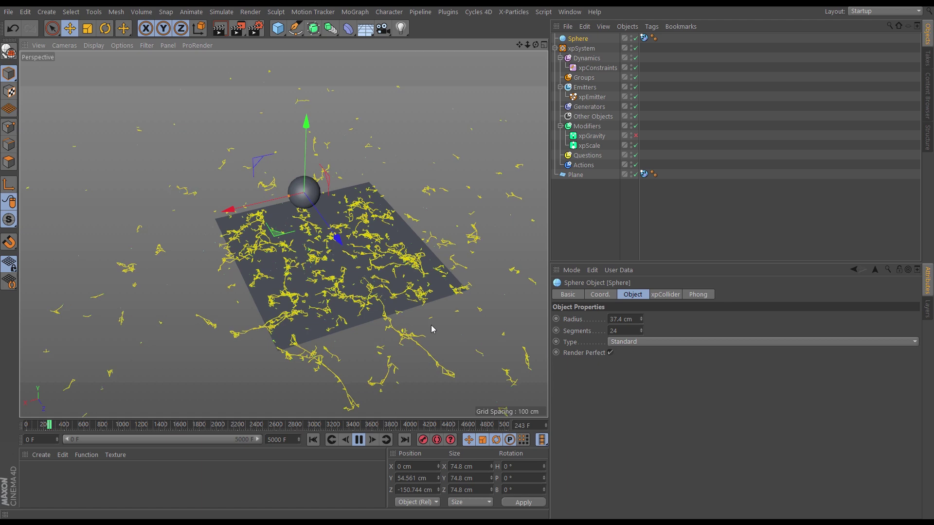
{"action": "left_click", "coordinate": [313, 440]}
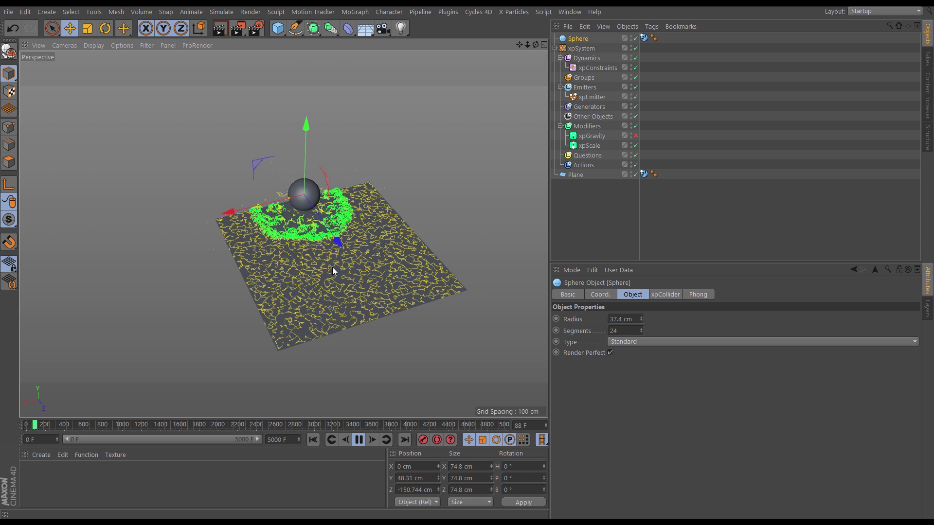
{"action": "left_click", "coordinate": [359, 440]}
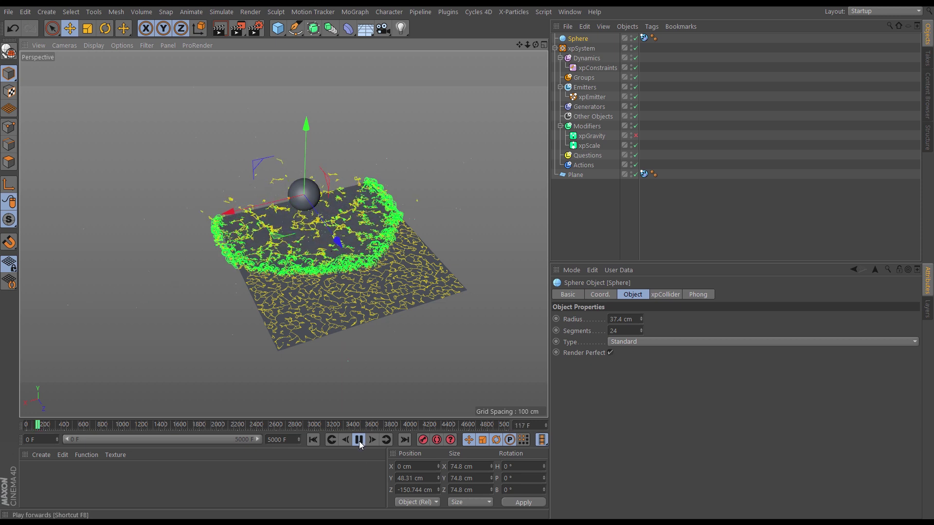
Set Break As to None for the xpConstraints birth connections and replay the simulation from frame 0
{"action": "left_click", "coordinate": [598, 67]}
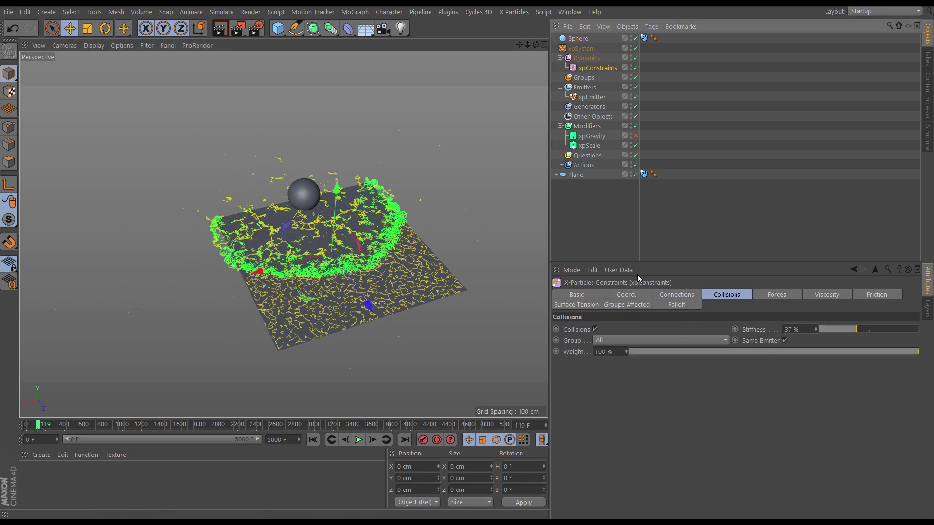
{"action": "left_click", "coordinate": [678, 297]}
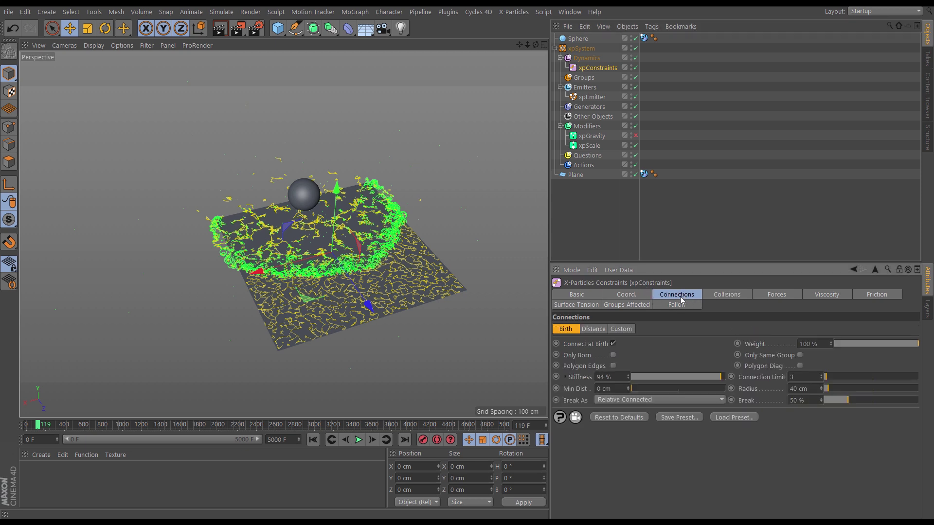
{"action": "left_click", "coordinate": [594, 401]}
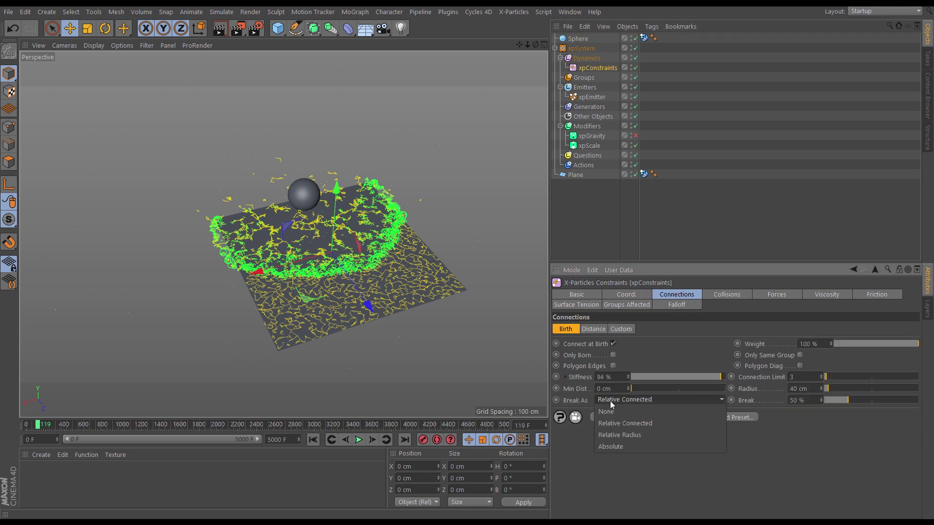
{"action": "left_click", "coordinate": [608, 417]}
{"action": "left_click", "coordinate": [314, 440]}
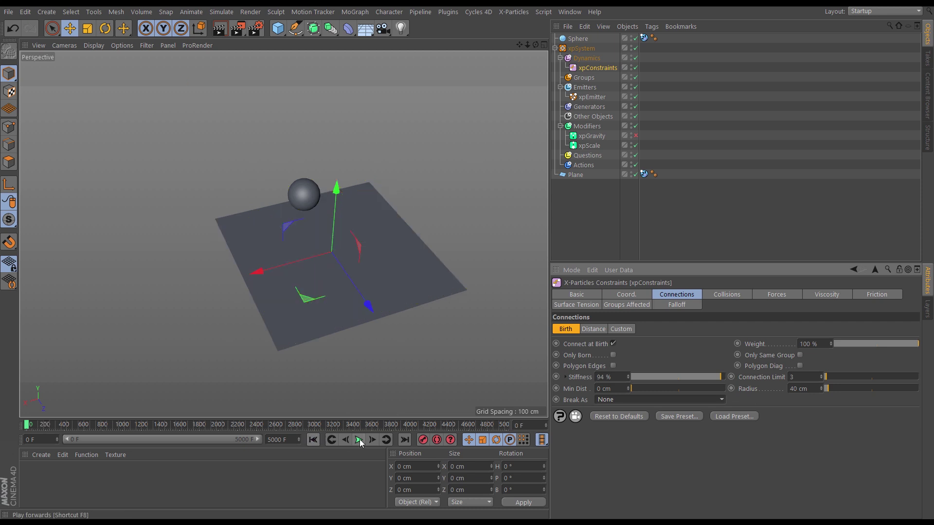
{"action": "left_click", "coordinate": [358, 440]}
Lower the sphere to about Y 33 cm during playback and examine how the unbreakable connections deform
{"action": "left_click", "coordinate": [303, 185]}
{"action": "left_click_drag", "start_coordinate": [307, 131], "coordinate": [308, 137]}
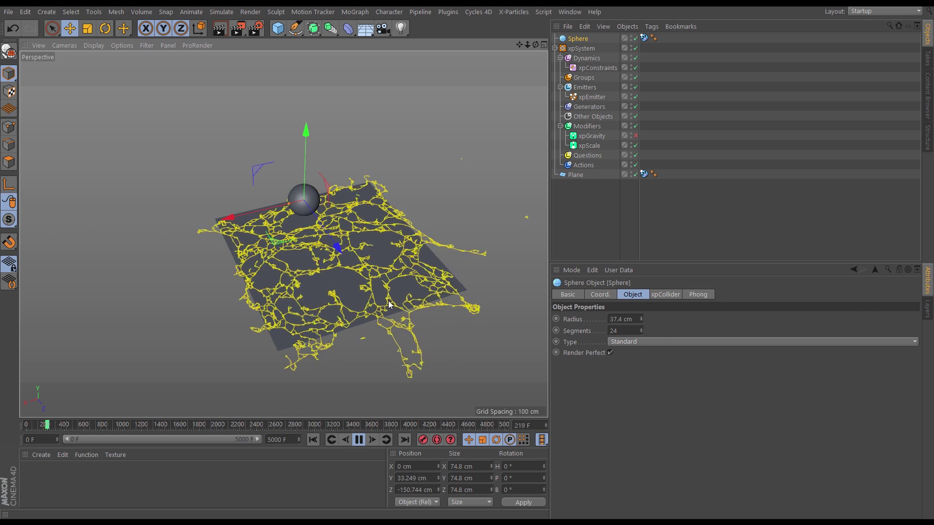
{"action": "left_click_drag", "start_coordinate": [388, 301], "coordinate": [438, 300], "text": "alt"}
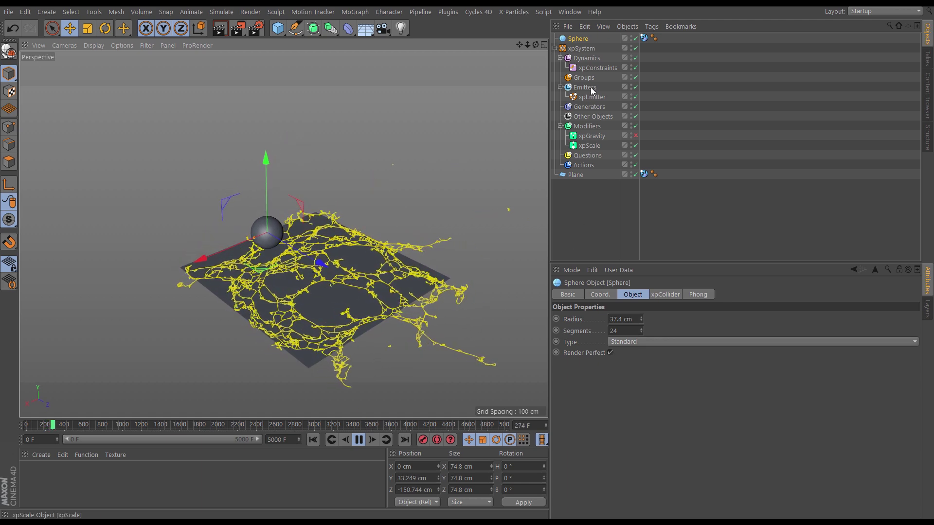
Reduce the birth connection stiffness of xpConstraints to 48% and restart the simulation from frame 0
{"action": "left_click", "coordinate": [597, 68]}
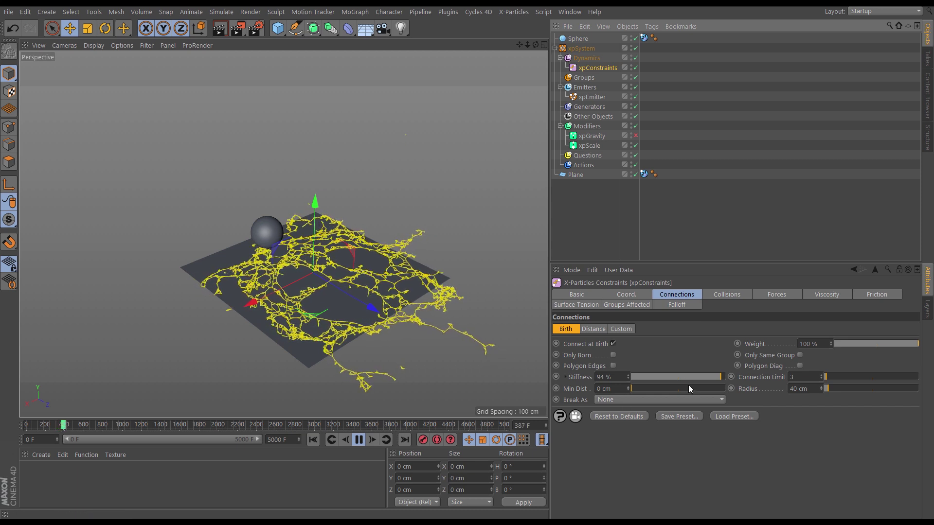
{"action": "left_click_drag", "start_coordinate": [690, 378], "coordinate": [676, 378]}
{"action": "left_click", "coordinate": [313, 440]}
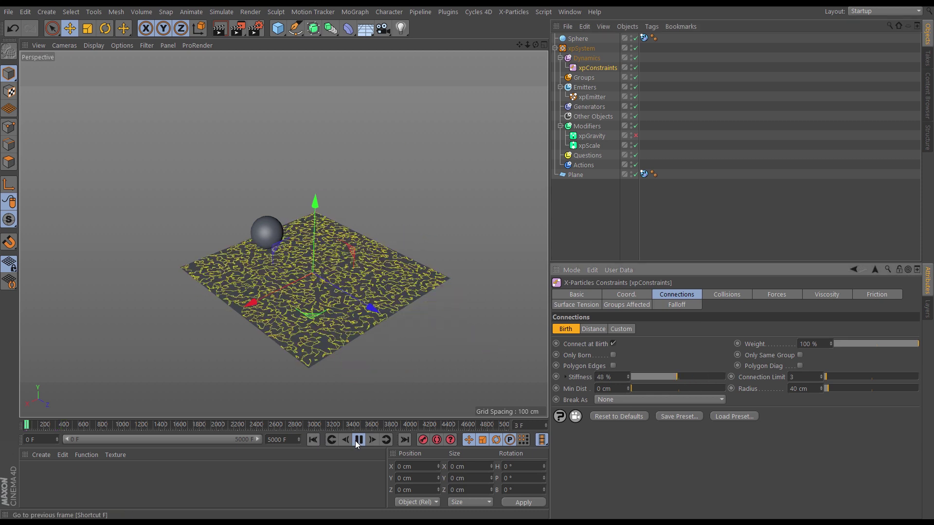
Reposition the sphere above the plane at about Y 63 cm
{"action": "left_click", "coordinate": [270, 217]}
{"action": "mouse_move", "coordinate": [266, 163]}
{"action": "left_mouse_down"}
{"action": "mouse_move", "coordinate": [263, 181]}
{"action": "mouse_move", "coordinate": [265, 146]}
{"action": "left_mouse_up"}
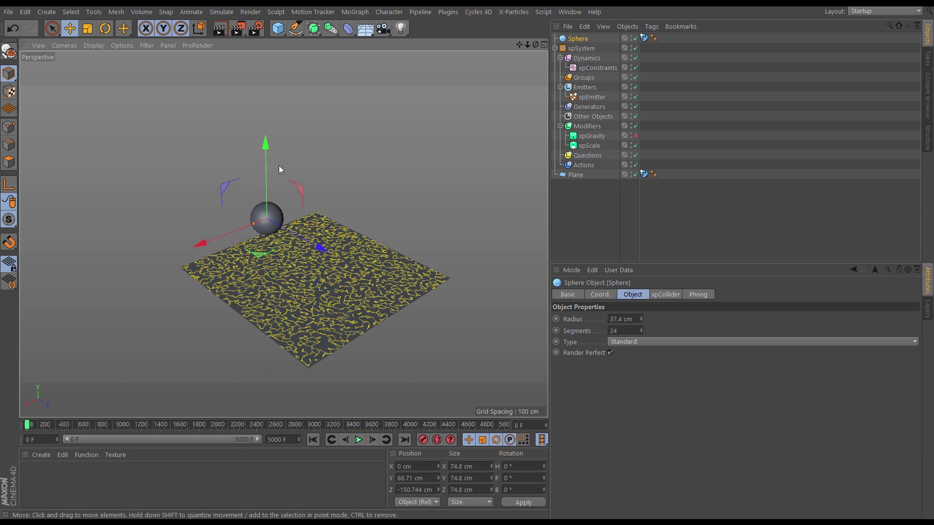
{"action": "left_click_drag", "start_coordinate": [264, 152], "coordinate": [270, 148]}
{"action": "left_click_drag", "start_coordinate": [293, 207], "coordinate": [303, 296], "text": "alt"}
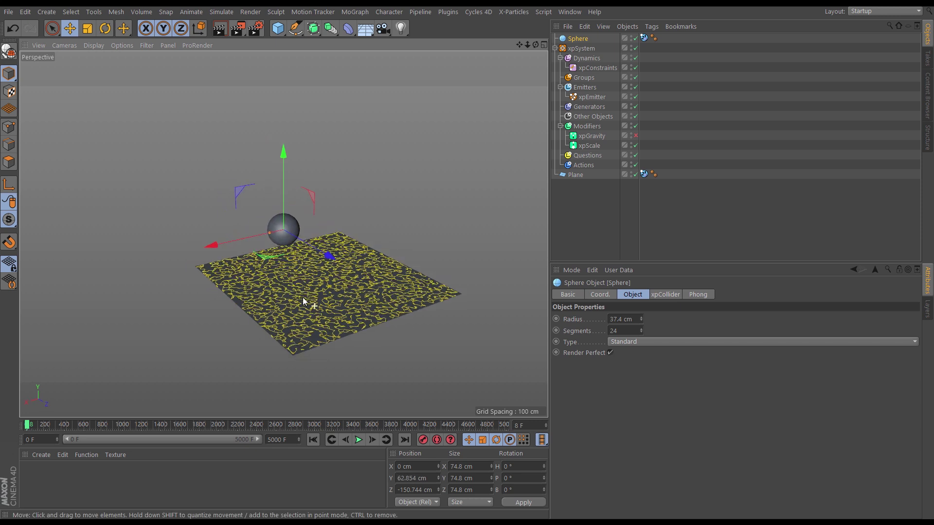
Play the simulation from frame 0, position the sphere at about Y 68 cm and examine how the less stiff connections deform
{"action": "key", "text": "F8"}
{"action": "left_click_drag", "start_coordinate": [284, 153], "coordinate": [283, 155]}
{"action": "left_click", "coordinate": [313, 440]}
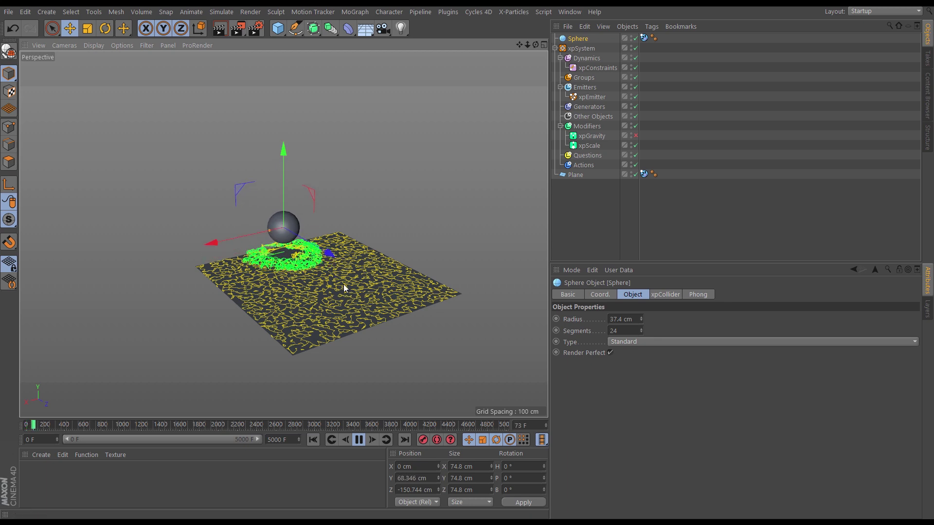
{"action": "left_click_drag", "start_coordinate": [346, 291], "coordinate": [335, 325], "text": "alt"}
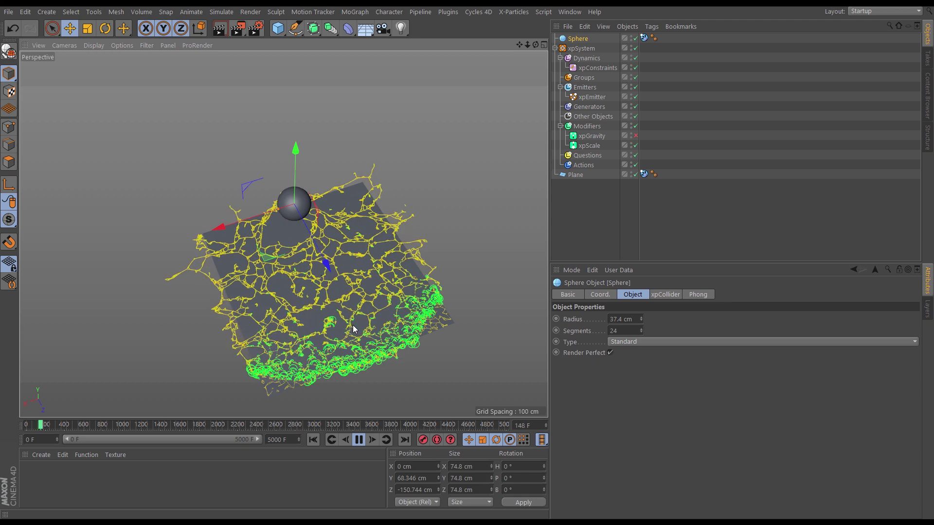
Set the xpEmitter shot count to 3000 and replay the simulation from frame 0 with the sphere lowered to about Y 63 cm
{"action": "left_click", "coordinate": [599, 97]}
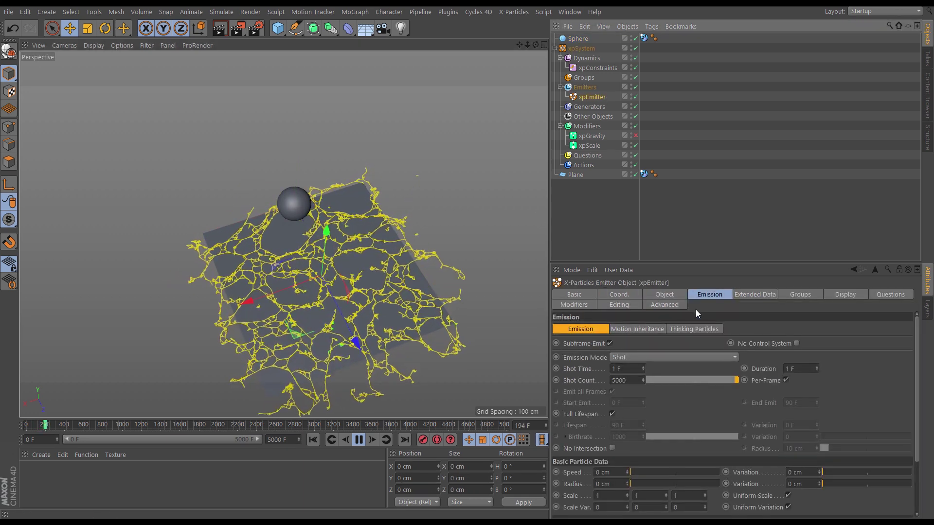
{"action": "double_click", "coordinate": [637, 380]}
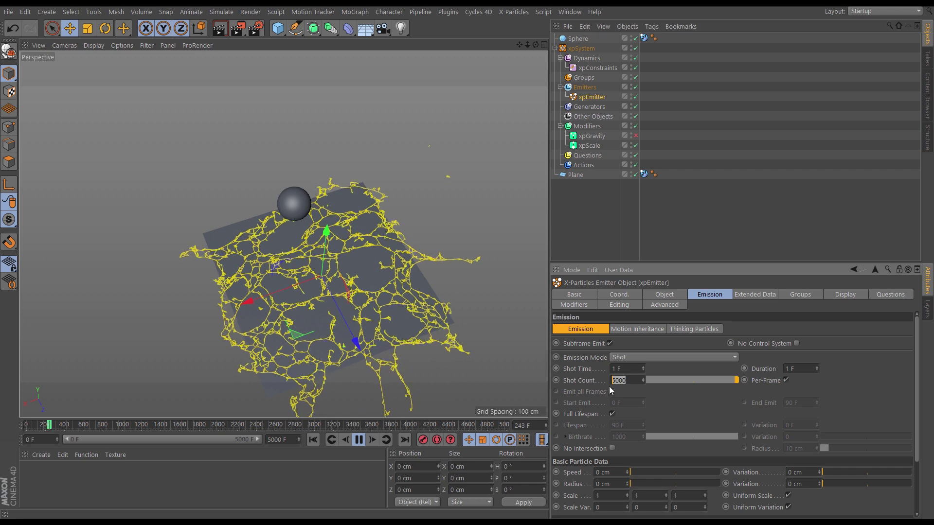
{"action": "type", "text": "3000"}
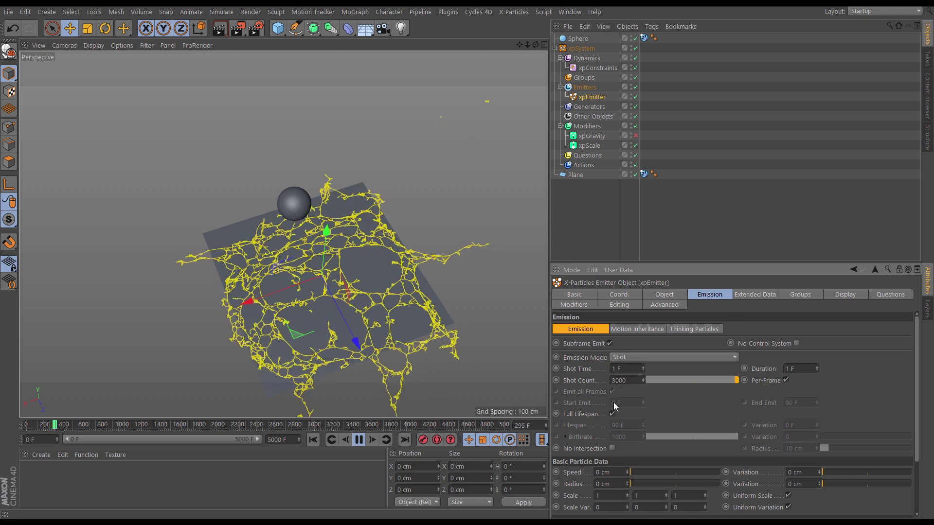
{"action": "left_click", "coordinate": [313, 440]}
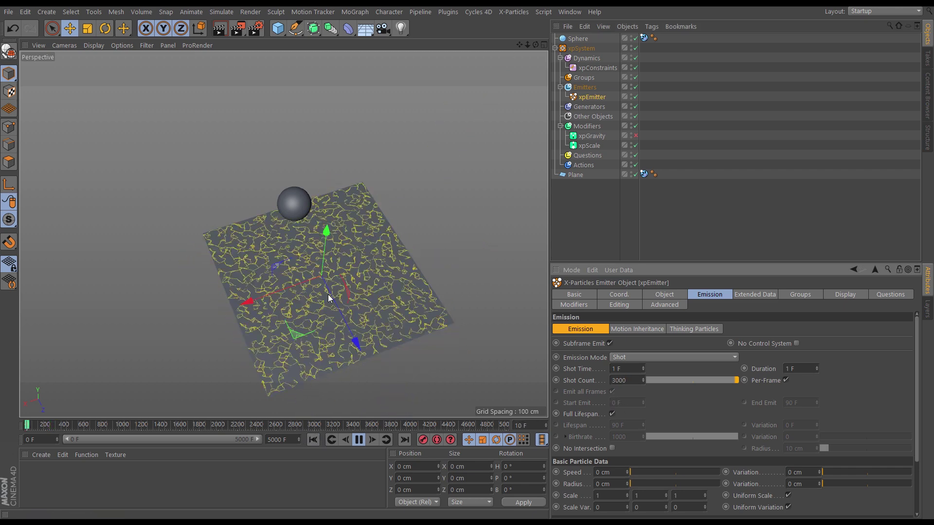
{"action": "left_click", "coordinate": [297, 213]}
{"action": "left_click_drag", "start_coordinate": [309, 235], "coordinate": [293, 133], "text": "alt"}
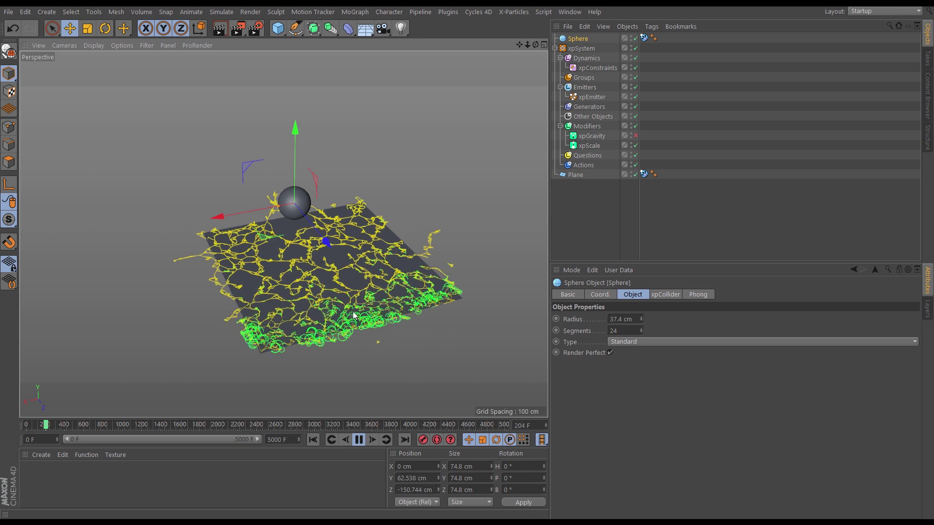
Set the xpScale modifier's radius value to 5 cm and restart the simulation from frame 0
{"action": "left_click", "coordinate": [592, 97]}
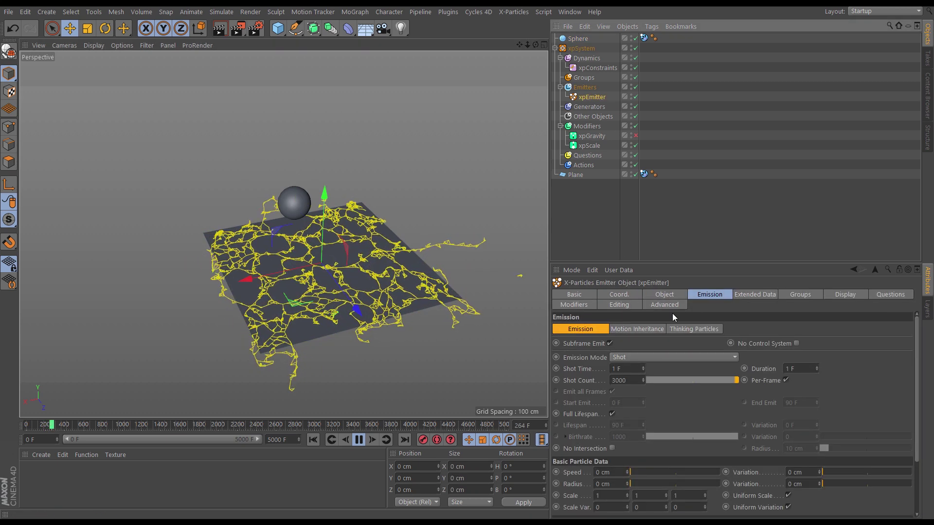
{"action": "left_click", "coordinate": [589, 146]}
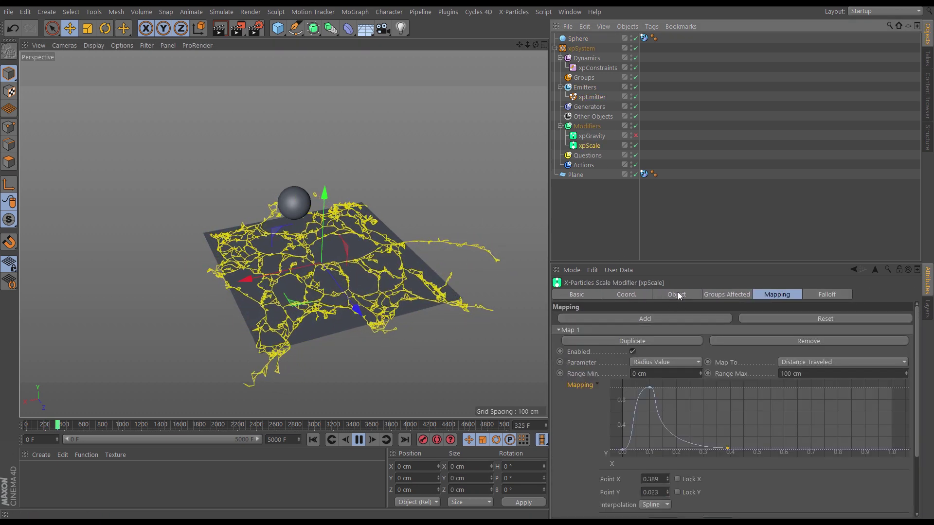
{"action": "left_click", "coordinate": [677, 294]}
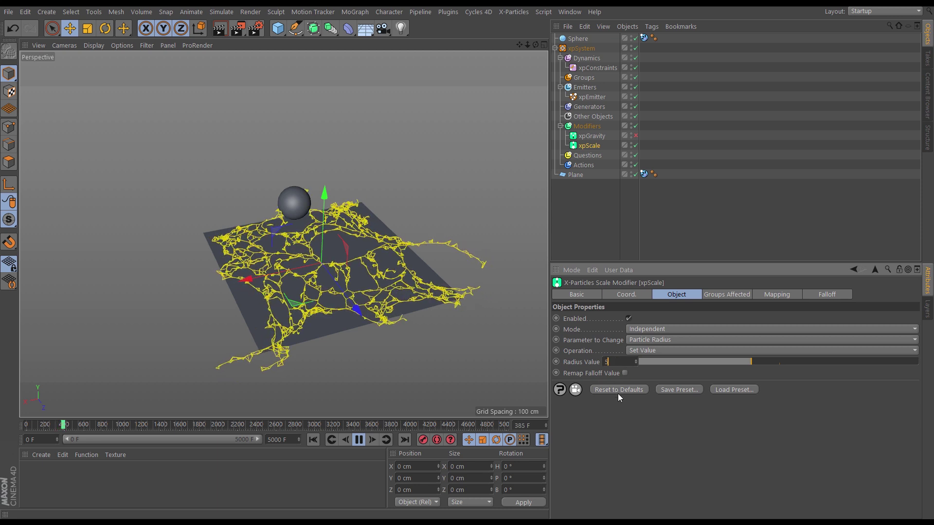
{"action": "type", "text": "5"}
{"action": "key", "text": "Return"}
{"action": "left_click", "coordinate": [313, 440]}
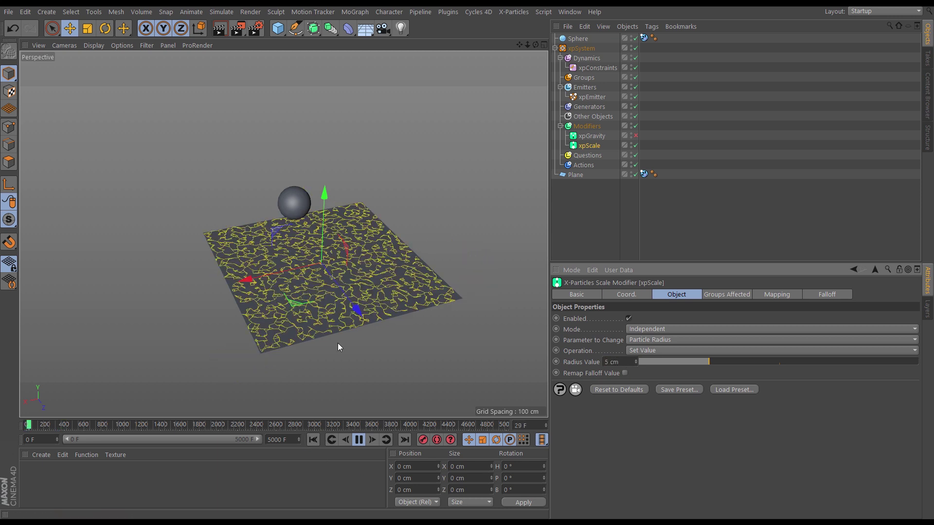
Lower the sphere to about Y 55 cm during playback, examine how the disturbance spreads across the plane and stop the playback
{"action": "left_click", "coordinate": [299, 197]}
{"action": "mouse_move", "coordinate": [296, 129]}
{"action": "left_mouse_down"}
{"action": "mouse_move", "coordinate": [296, 147]}
{"action": "mouse_move", "coordinate": [298, 130]}
{"action": "left_mouse_up"}
{"action": "left_click_drag", "start_coordinate": [321, 258], "coordinate": [337, 274], "text": "alt"}
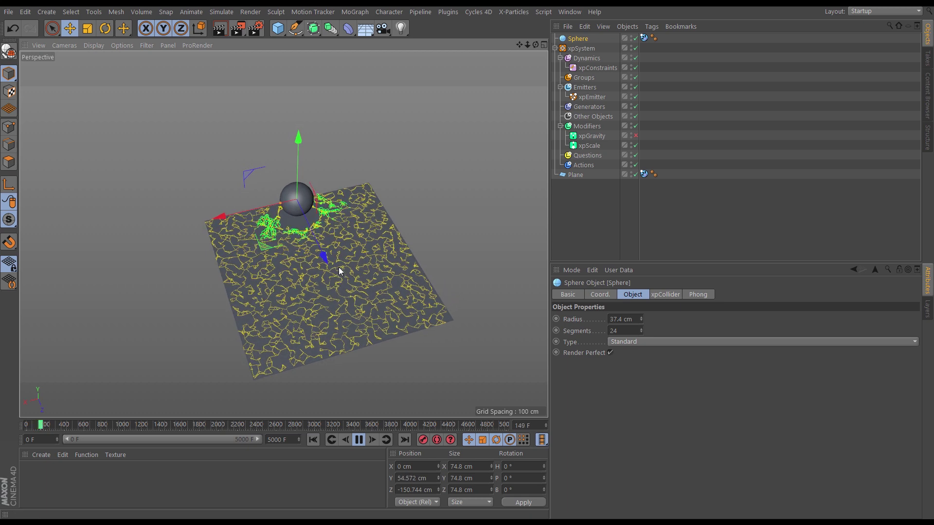
{"action": "scroll", "coordinate": [330, 250], "scroll_direction": "up", "scroll_amount": 5}
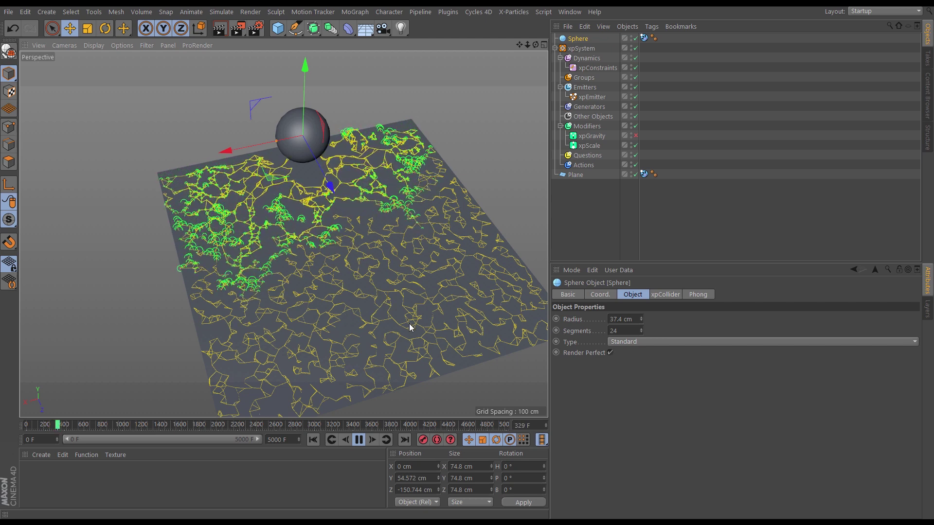
{"action": "left_click_drag", "start_coordinate": [380, 317], "coordinate": [353, 311], "text": "alt"}
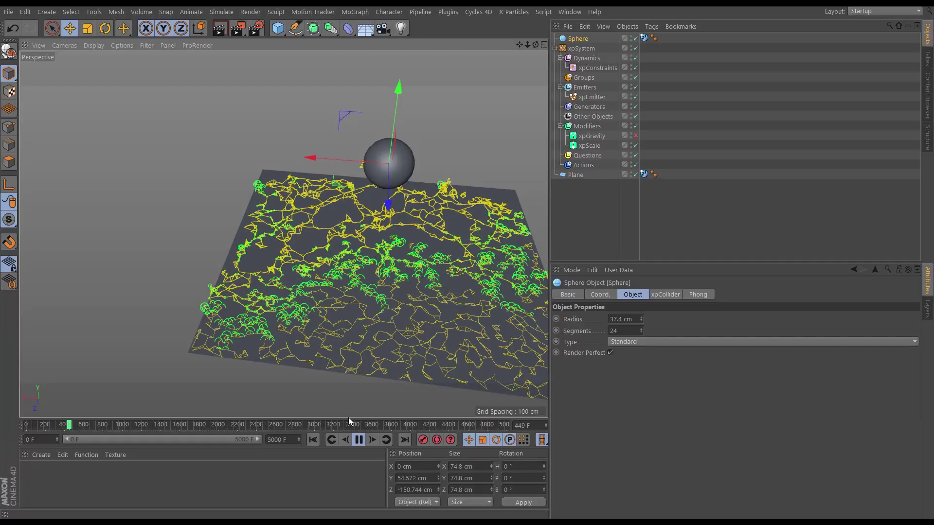
{"action": "left_click", "coordinate": [358, 440]}
{"action": "left_click_drag", "start_coordinate": [370, 320], "coordinate": [336, 305], "text": "alt"}
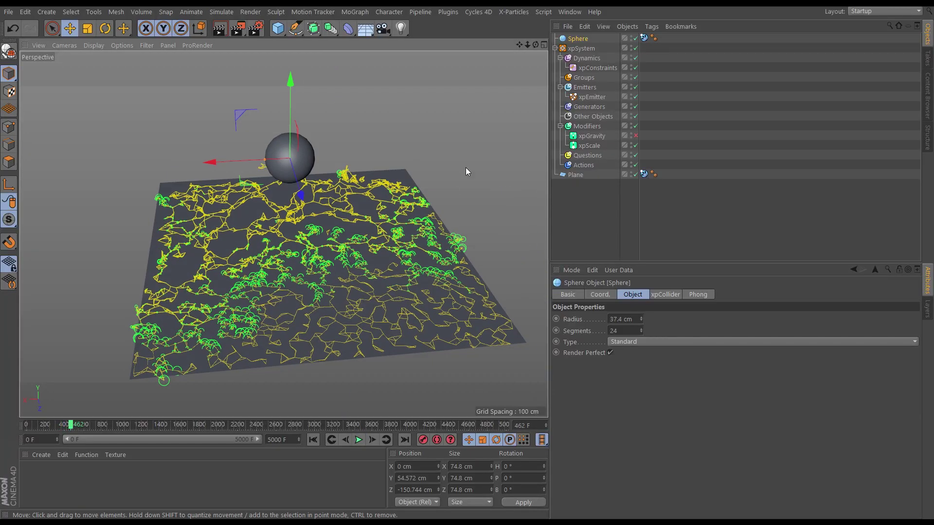
Set the xpEmitter random seed to 1, rewind the simulation and advance it to frame 1
{"action": "left_click", "coordinate": [592, 97]}
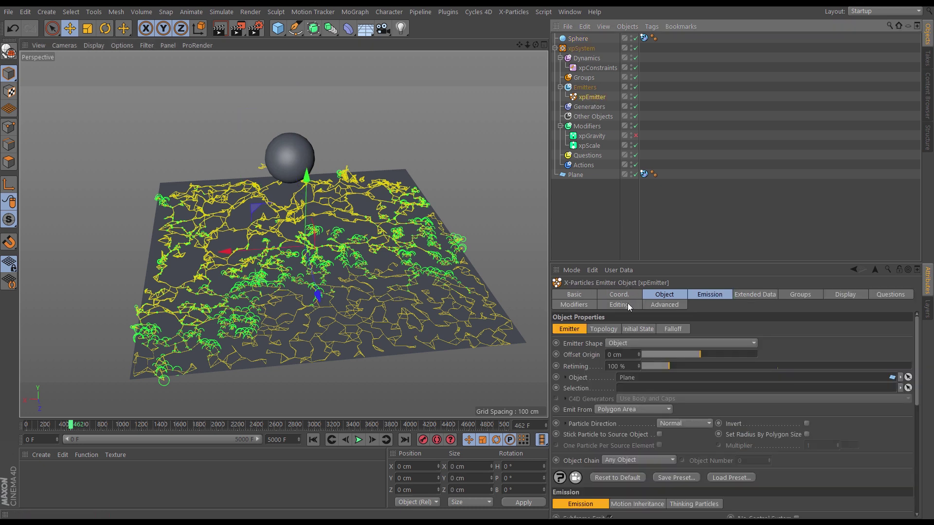
{"action": "left_click", "coordinate": [662, 306]}
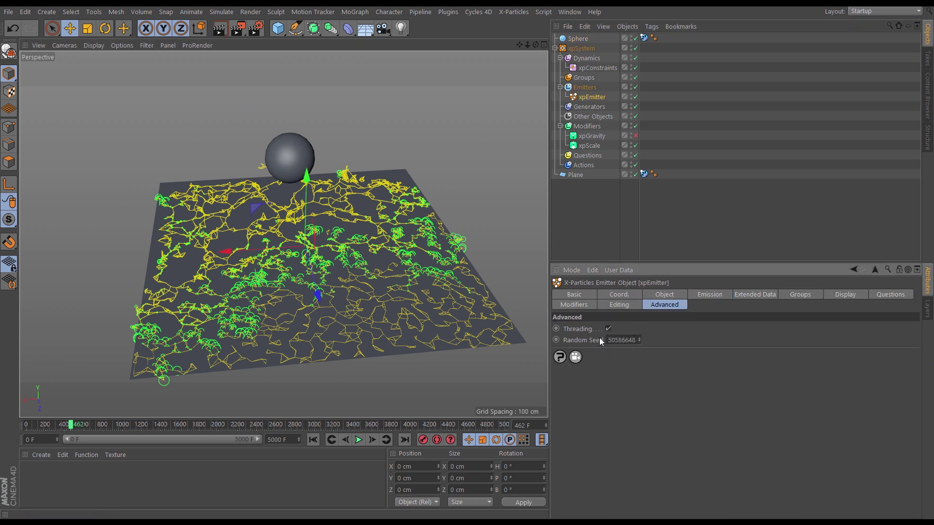
{"action": "left_click", "coordinate": [621, 340]}
{"action": "left_click", "coordinate": [313, 440]}
{"action": "left_click", "coordinate": [372, 439]}
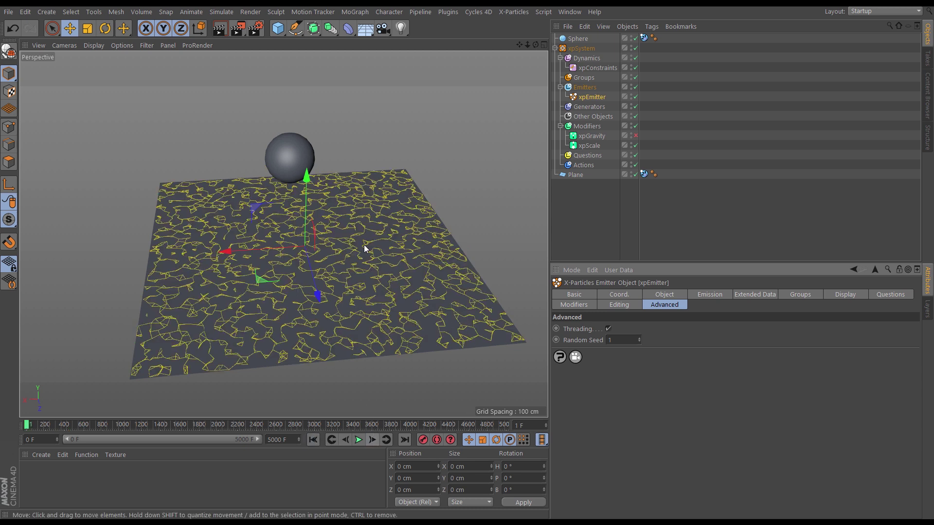
Play the simulation, lower the sphere to about Y 32 cm and examine how the connected particles spread
{"action": "left_click", "coordinate": [358, 440]}
{"action": "left_click", "coordinate": [302, 149]}
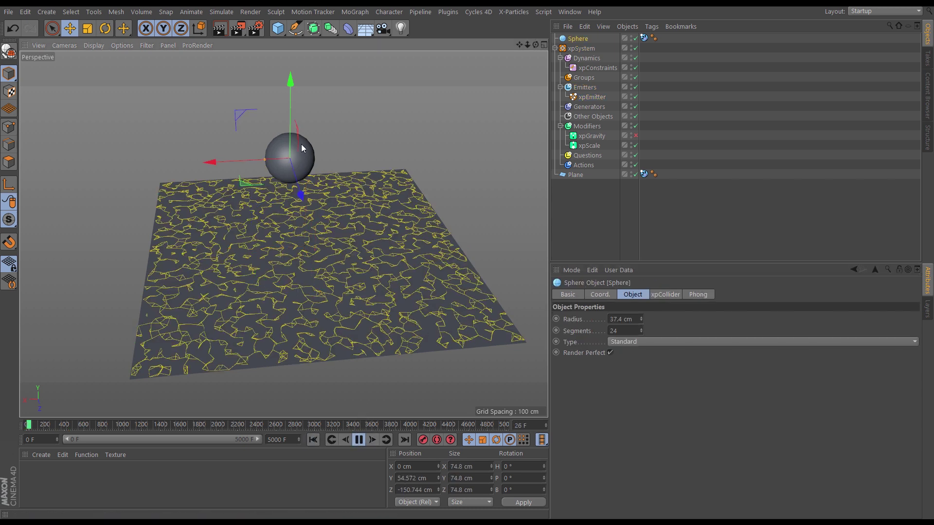
{"action": "left_click_drag", "start_coordinate": [293, 82], "coordinate": [289, 104]}
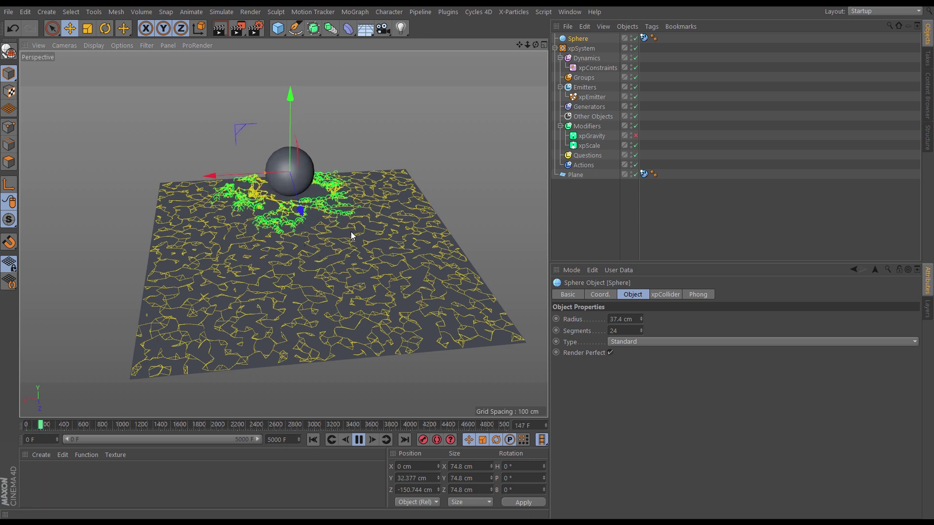
{"action": "left_click_drag", "start_coordinate": [351, 232], "coordinate": [374, 282], "text": "alt"}
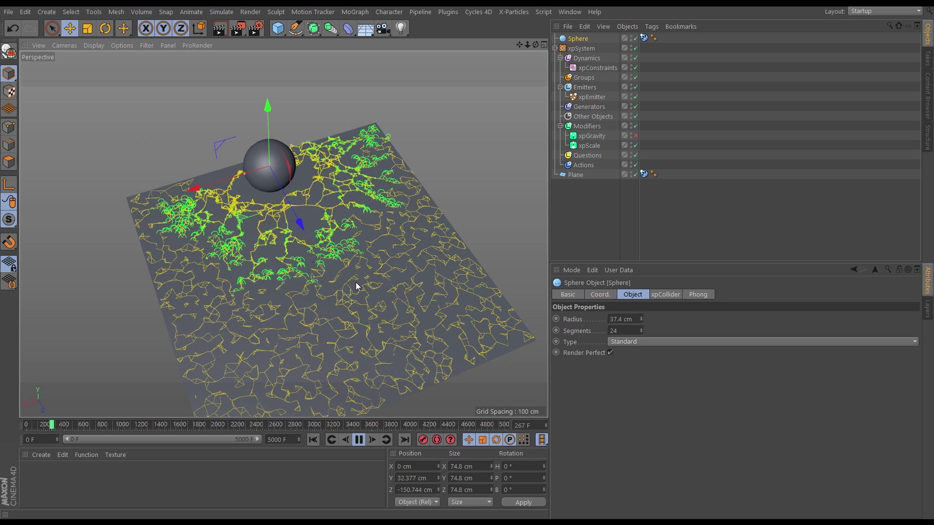
{"action": "left_click_drag", "start_coordinate": [354, 287], "coordinate": [415, 252], "text": "alt"}
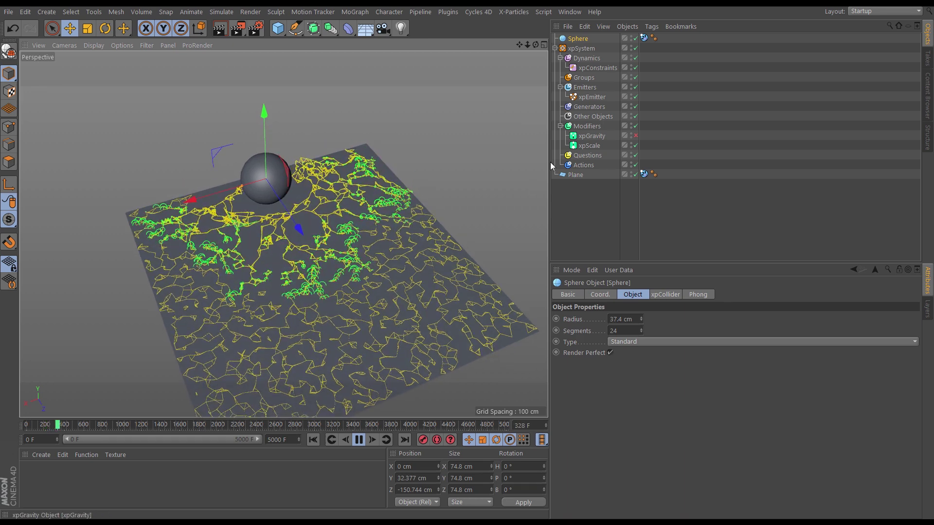
{"action": "middle_click_drag", "start_coordinate": [369, 293], "coordinate": [367, 271], "text": "alt"}
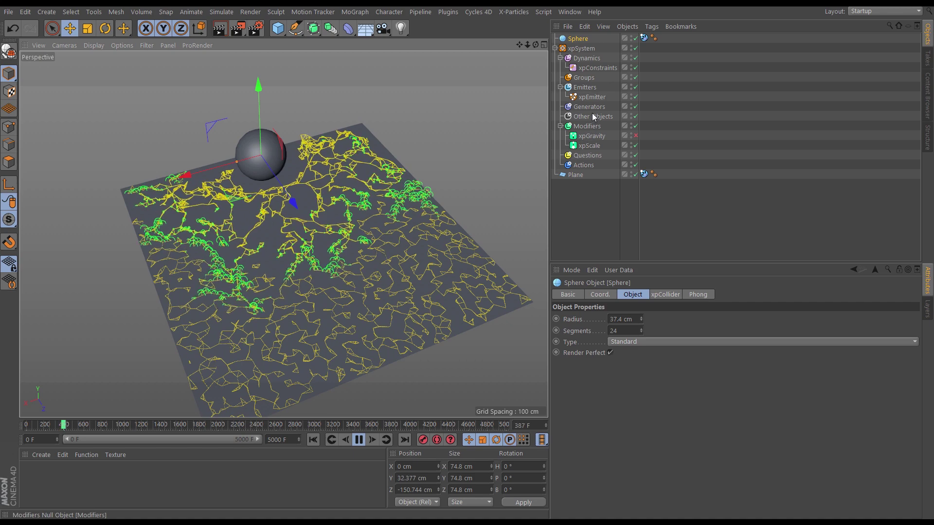
Turn off the constraints display of xpEmitter and restart the simulation from frame 0
{"action": "left_click", "coordinate": [592, 97]}
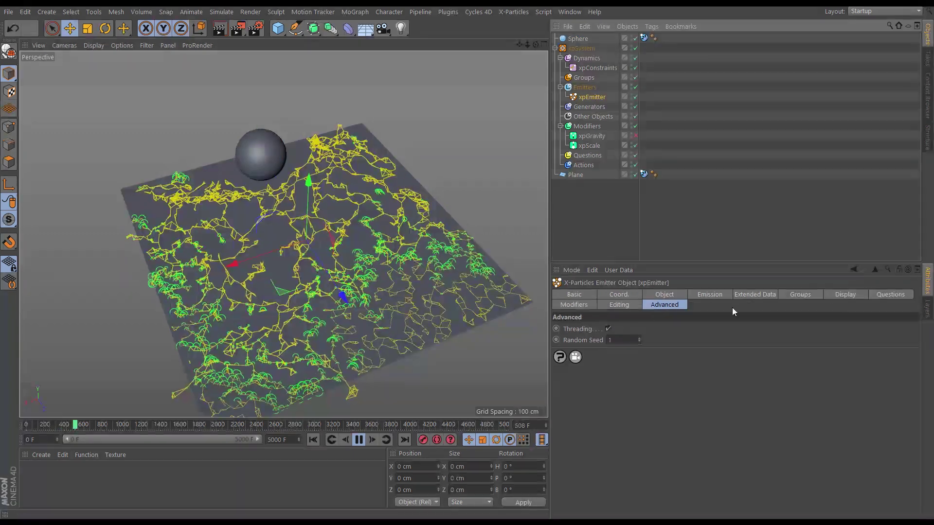
{"action": "left_click", "coordinate": [844, 293]}
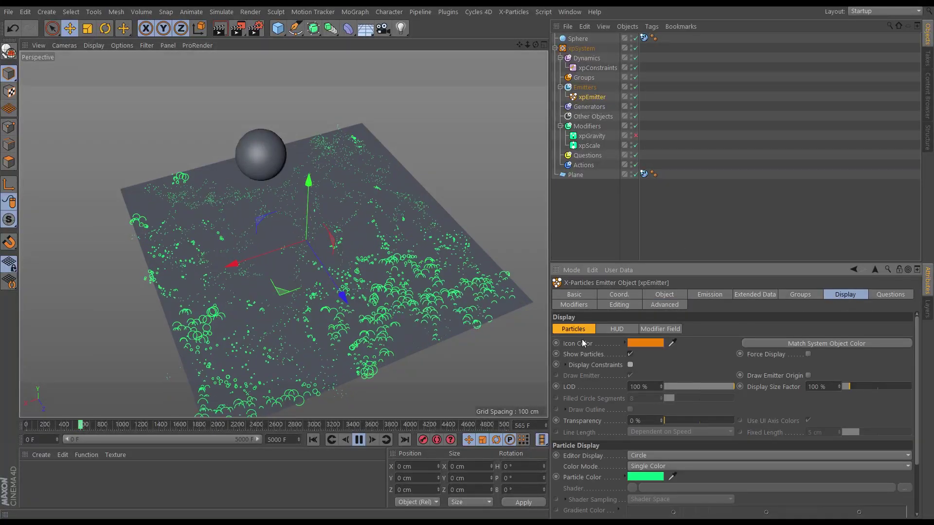
{"action": "left_click", "coordinate": [313, 440]}
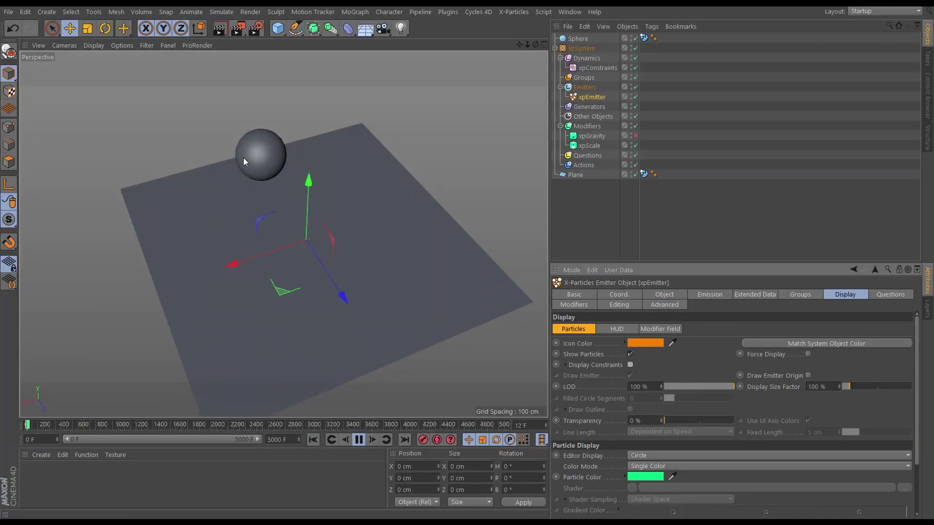
Lower the sphere to about Y 28 cm during playback and examine the scaling particles from several angles
{"action": "left_click", "coordinate": [244, 157]}
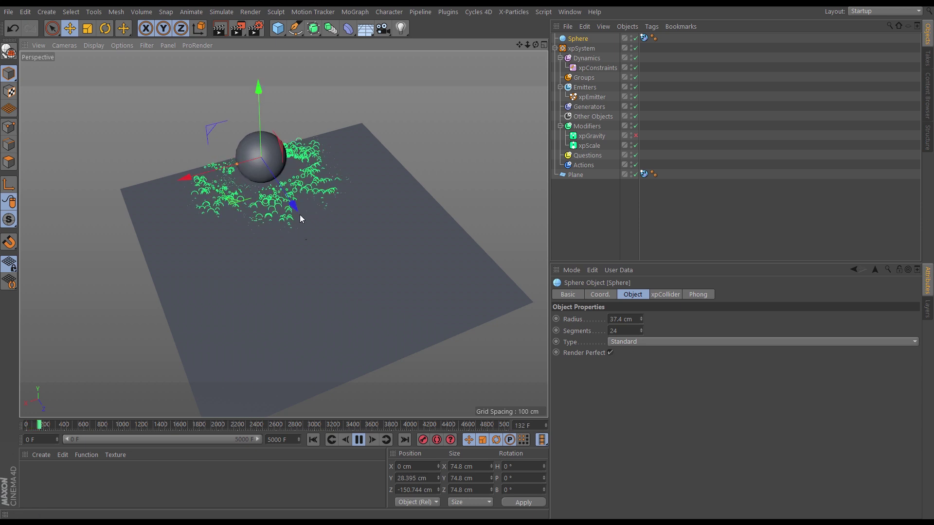
{"action": "left_click_drag", "start_coordinate": [349, 254], "coordinate": [381, 234], "text": "alt"}
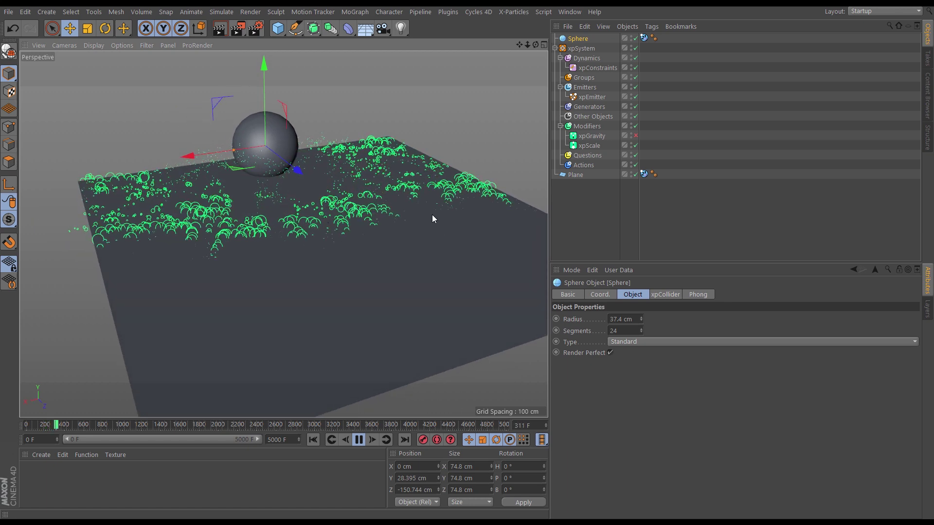
{"action": "left_click_drag", "start_coordinate": [443, 210], "coordinate": [418, 223], "text": "alt"}
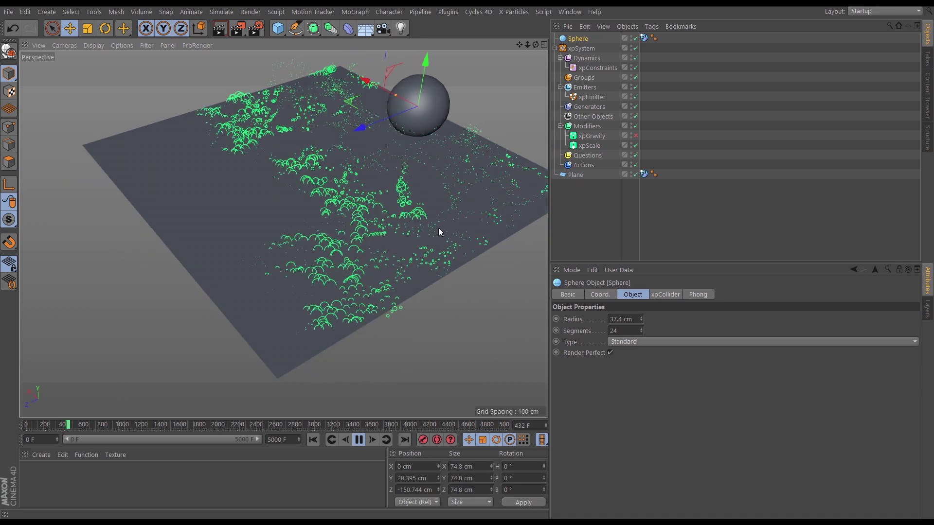